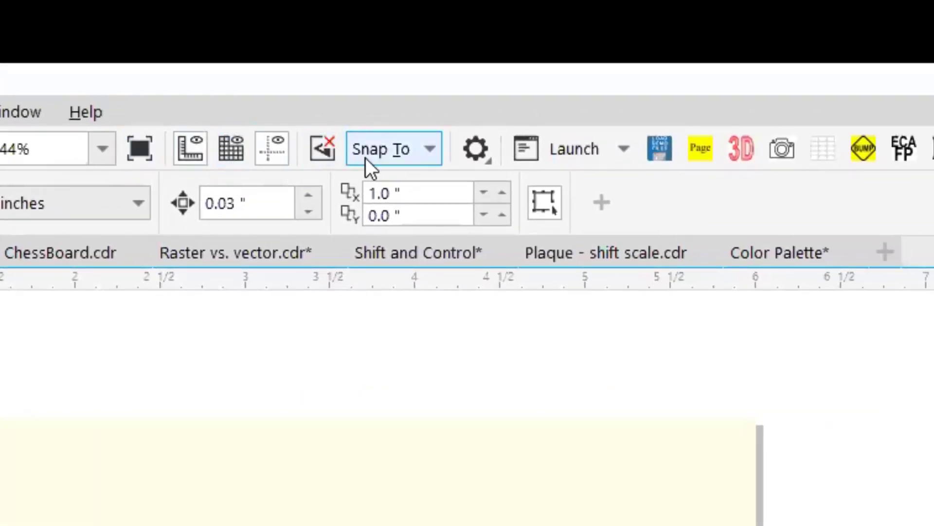
- Review the Snap To options, then the document's page dimensions, nudge distance and horizontal and vertical duplicate distances
{"action": "left_click", "coordinate": [368, 155]}
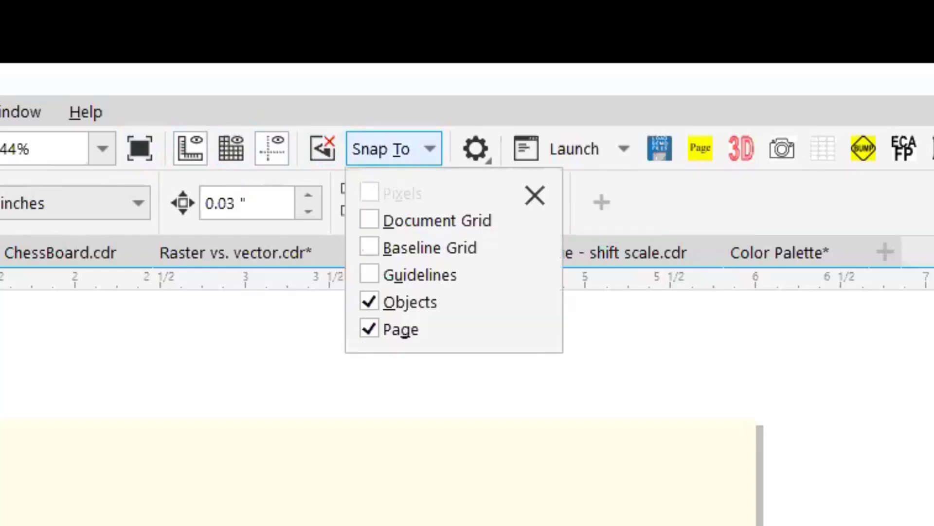
{"action": "left_click", "coordinate": [749, 201]}
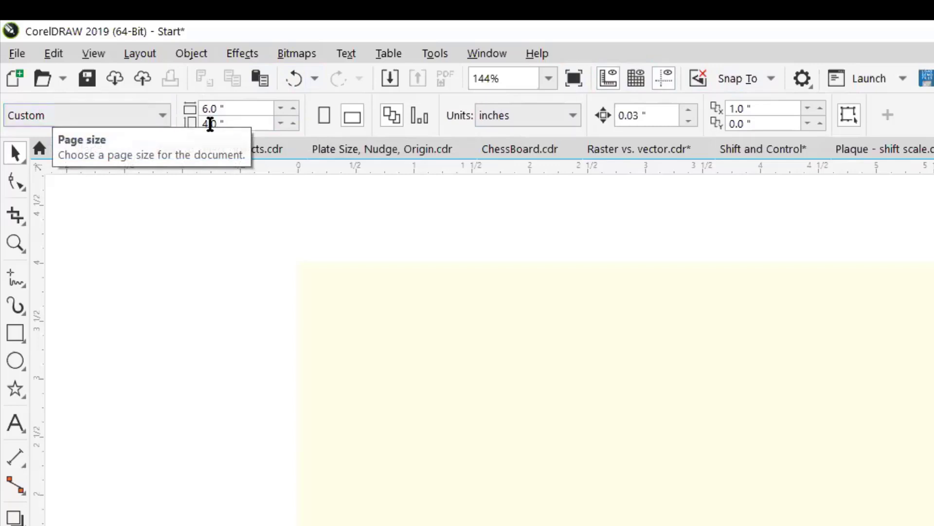
{"action": "left_click", "coordinate": [234, 123]}
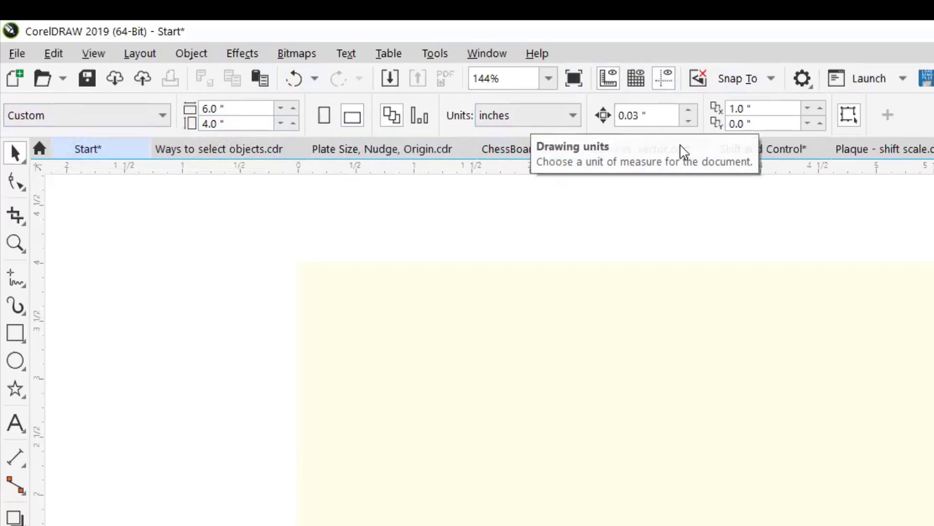
{"action": "left_click_drag", "start_coordinate": [647, 115], "coordinate": [602, 116]}
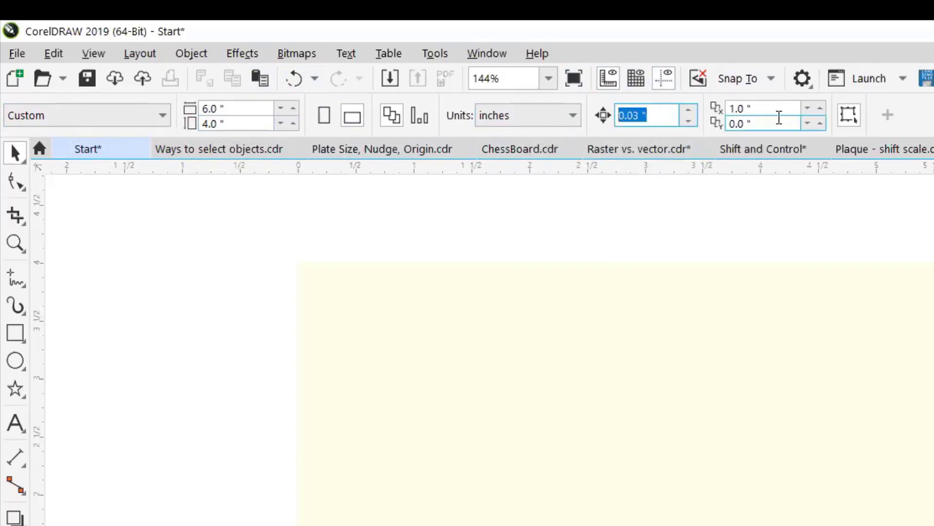
{"action": "left_click_drag", "start_coordinate": [774, 110], "coordinate": [663, 116]}
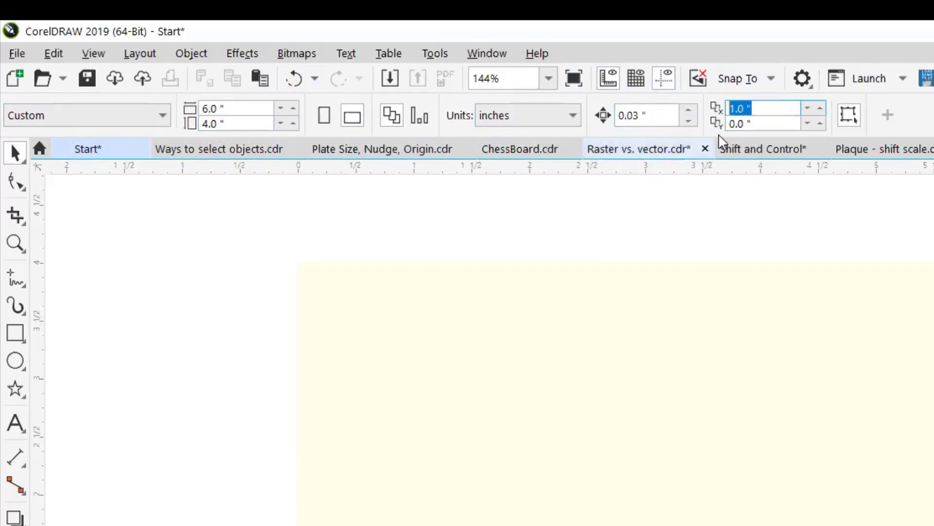
{"action": "left_click_drag", "start_coordinate": [760, 122], "coordinate": [682, 124]}
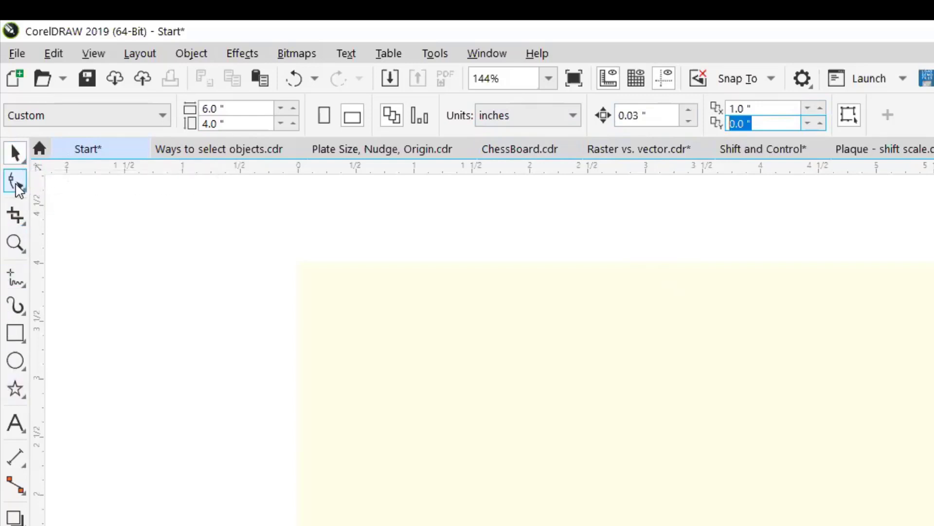
- Examine the tool variants grouped under the Freehand, Ellipse, Star and Text tools
{"action": "left_click", "coordinate": [24, 289]}
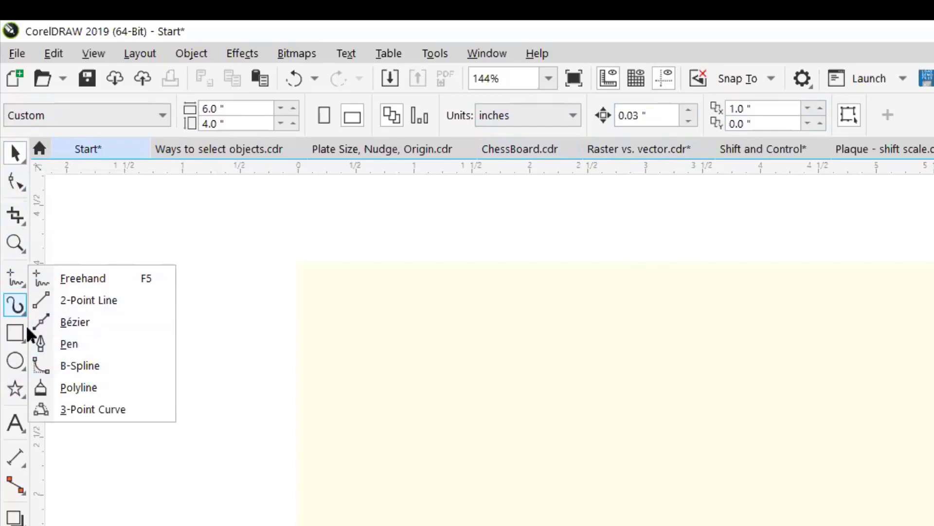
{"action": "mouse_move", "coordinate": [21, 371]}
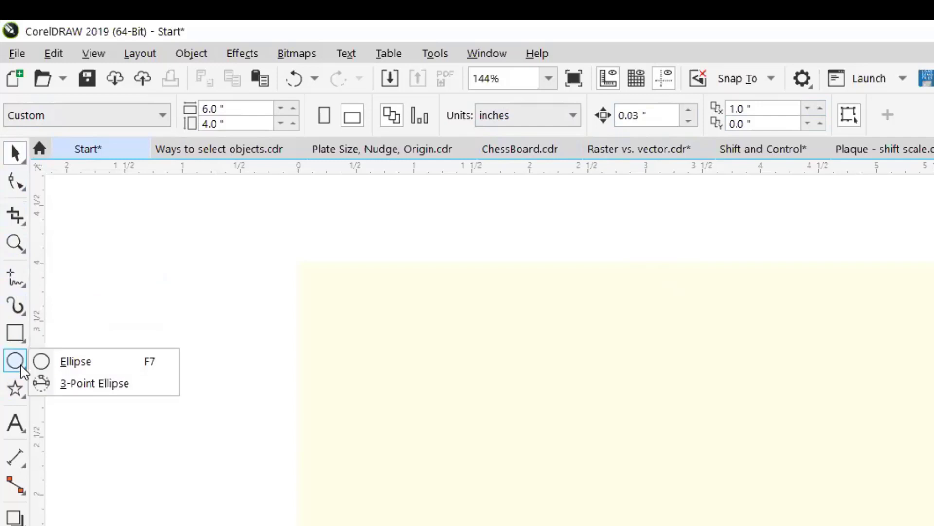
{"action": "mouse_move", "coordinate": [21, 397]}
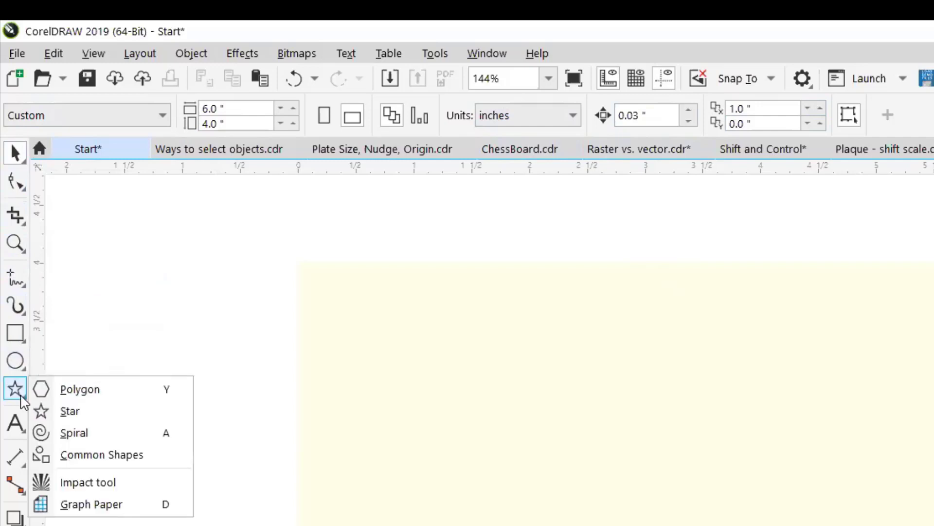
{"action": "mouse_move", "coordinate": [20, 427]}
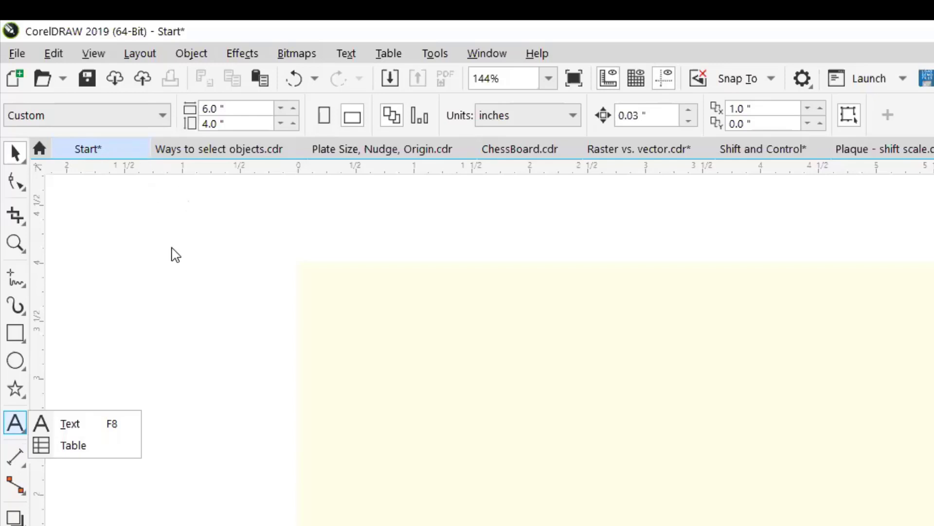
{"action": "left_click", "coordinate": [118, 166]}
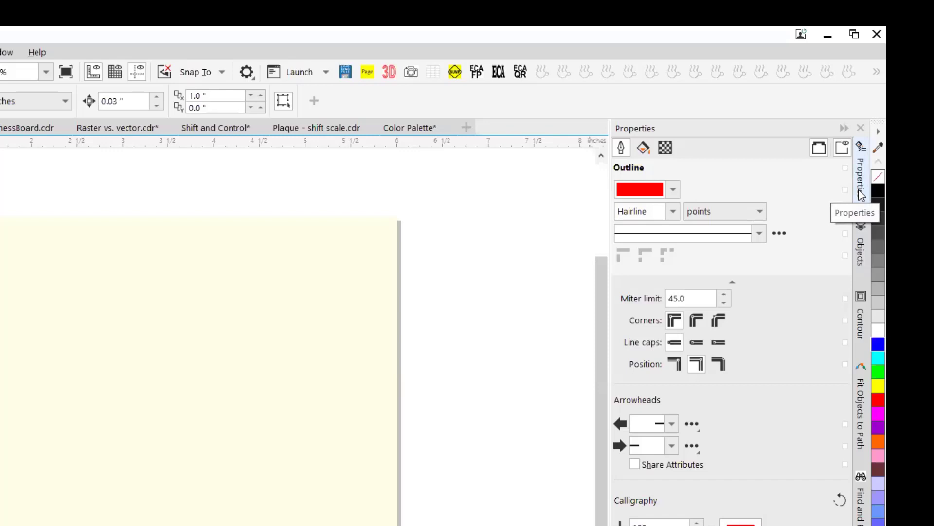
- Examine the Objects and Contour dockers, then go back to the Properties docker
{"action": "left_click", "coordinate": [861, 261]}
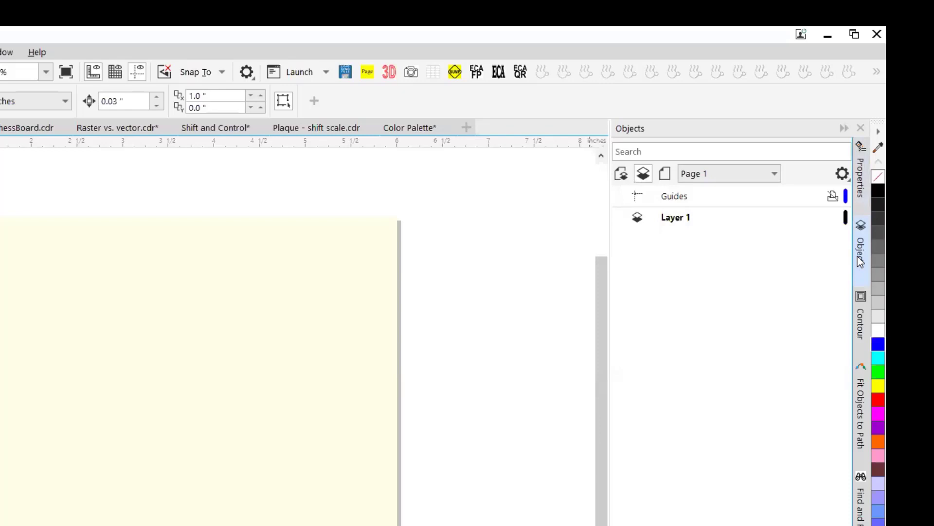
{"action": "left_click", "coordinate": [860, 327]}
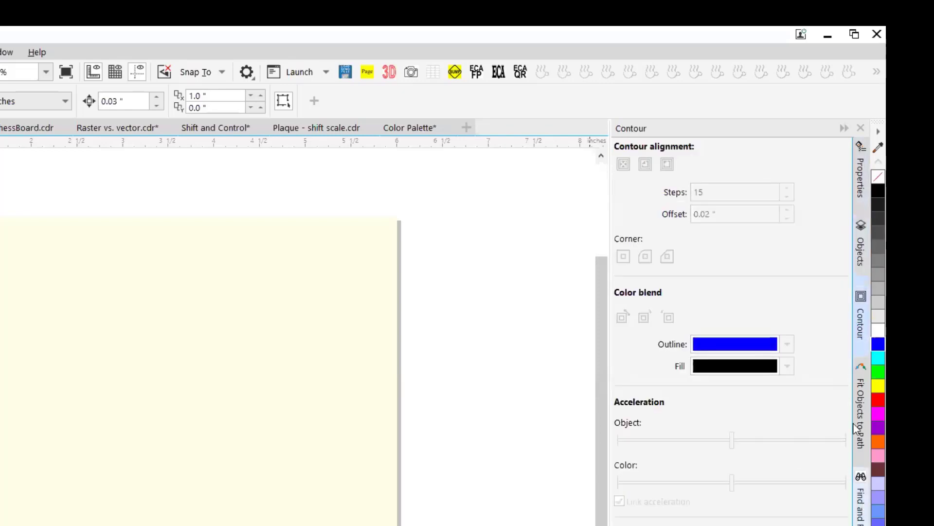
{"action": "left_click", "coordinate": [860, 178]}
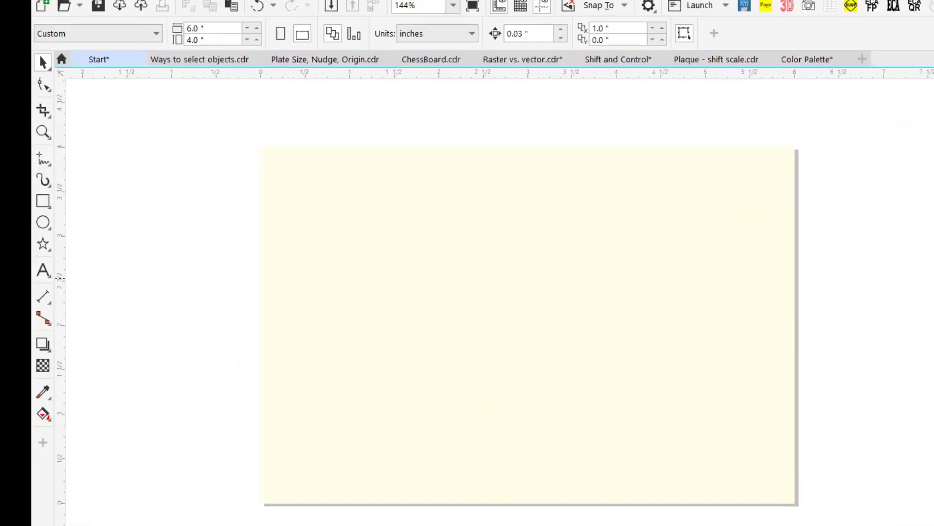
- Switch to the Ways to select objects.cdr document, select the SHUTDOWN text and clear the selection
{"action": "left_click", "coordinate": [204, 60]}
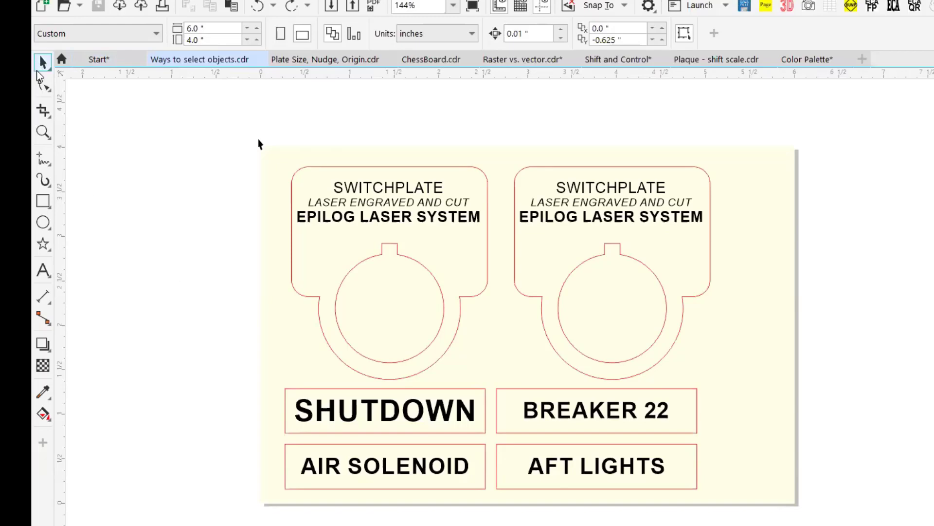
{"action": "left_click", "coordinate": [292, 410]}
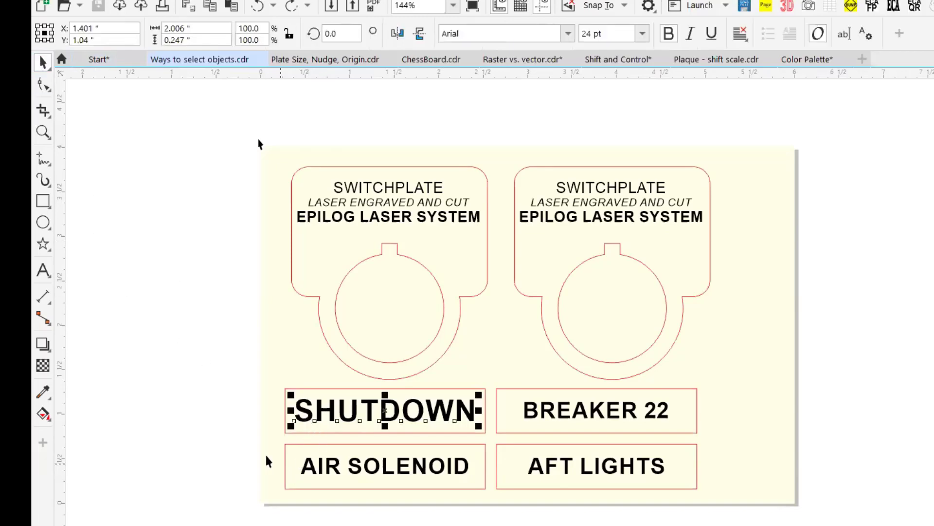
{"action": "scroll", "coordinate": [309, 419], "scroll_direction": "up", "scroll_amount": 5}
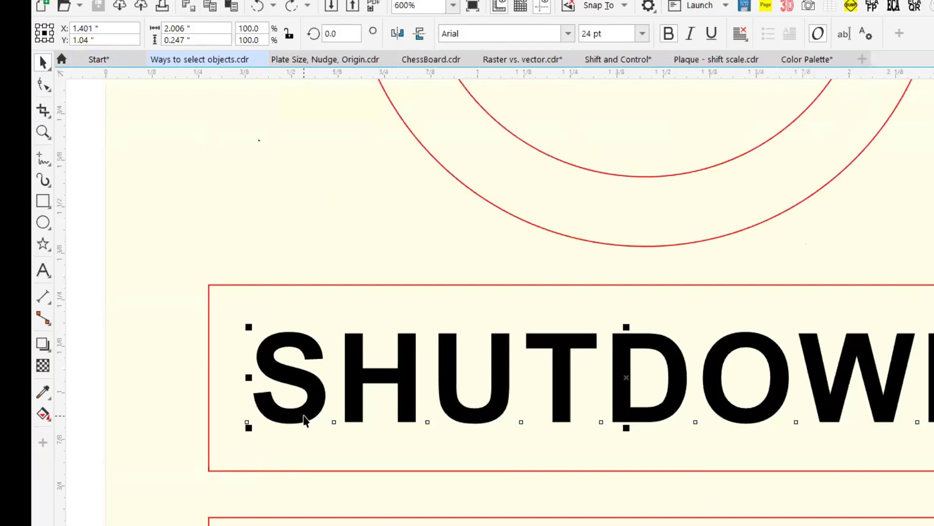
{"action": "key", "text": "ctrl"}
{"action": "key", "text": "ctrl"}
{"action": "left_click", "coordinate": [146, 372]}
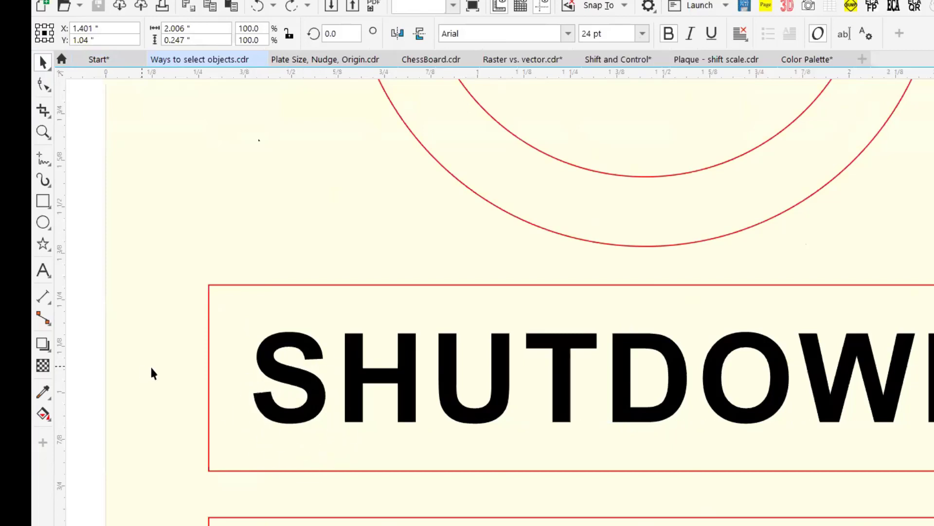
- Select the rectangle behind the SHUTDOWN text twice through the lettering, clearing the selection each time
{"action": "left_click", "coordinate": [310, 427]}
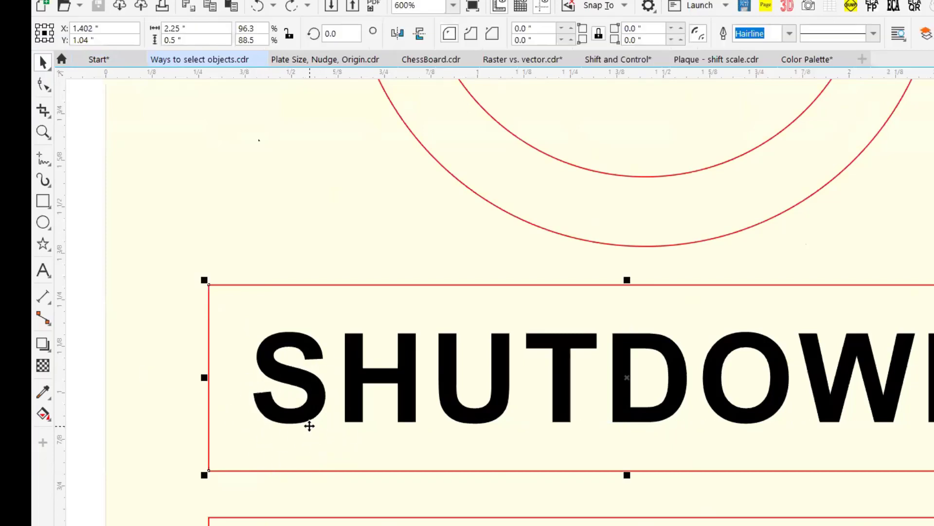
{"action": "left_click", "coordinate": [180, 339]}
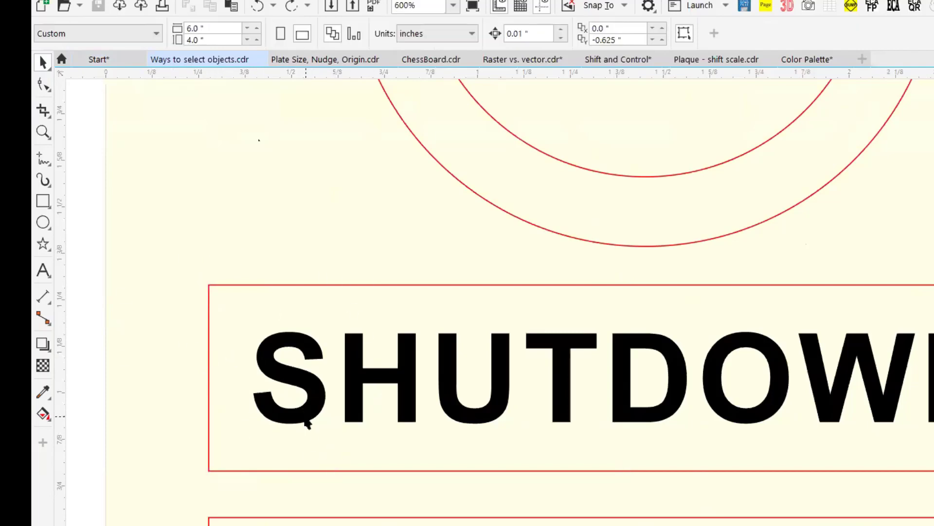
{"action": "left_click", "coordinate": [305, 416]}
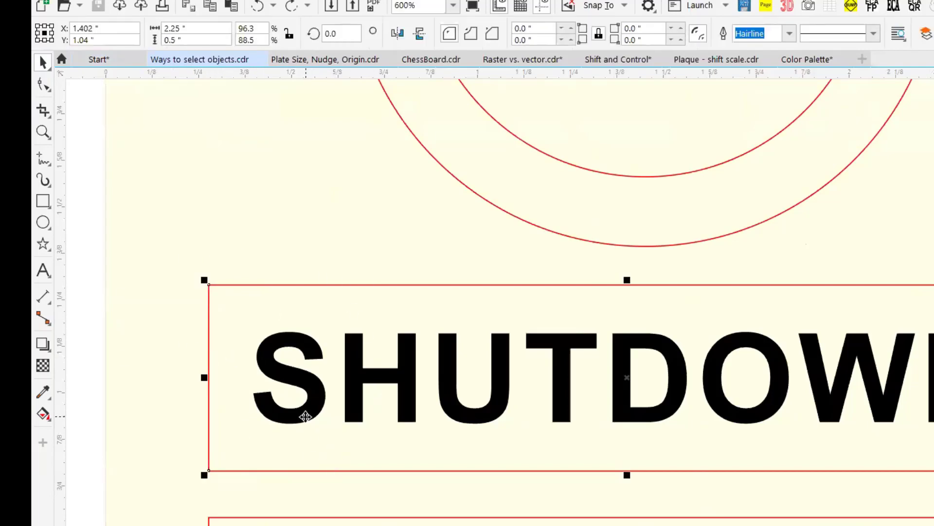
{"action": "left_click", "coordinate": [141, 357]}
- Marquee-select the SHUTDOWN text without including its surrounding rectangle
{"action": "scroll", "coordinate": [236, 315], "scroll_direction": "down", "scroll_amount": 2}
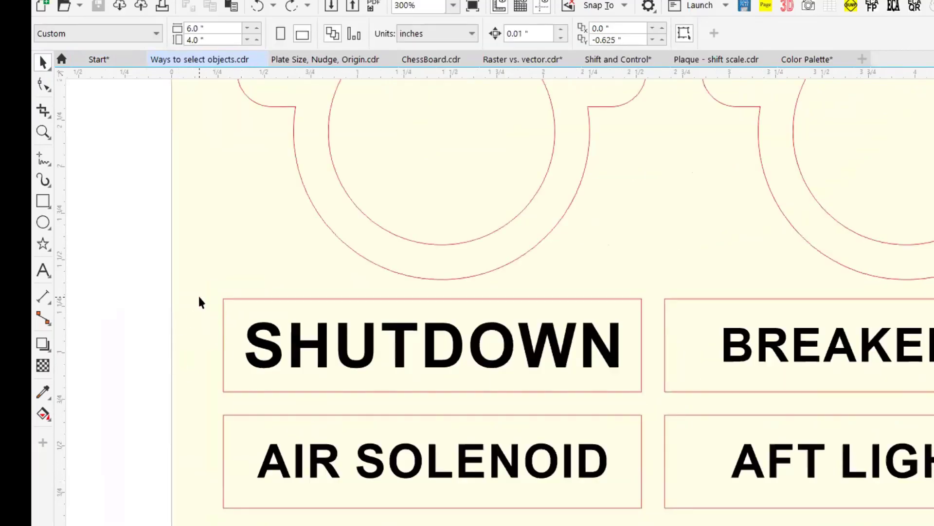
{"action": "left_click_drag", "start_coordinate": [189, 275], "coordinate": [635, 387]}
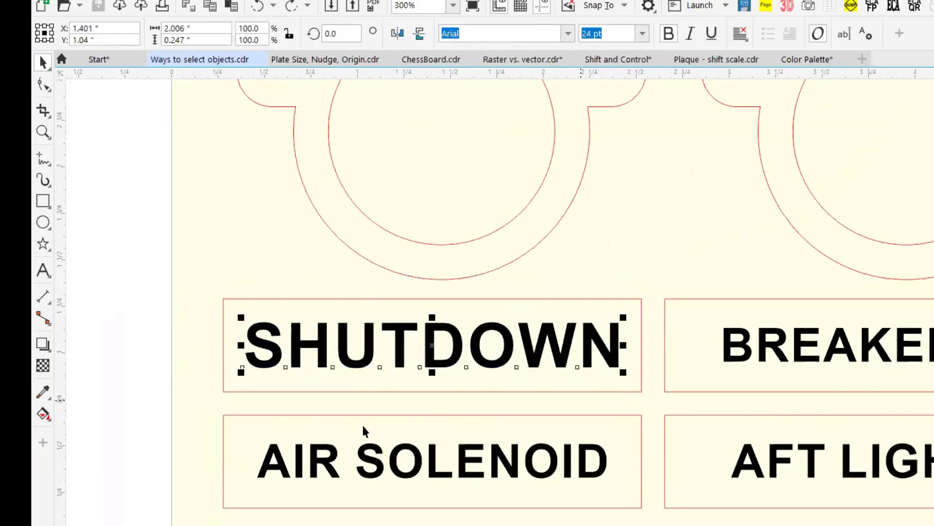
{"action": "left_click_drag", "start_coordinate": [179, 264], "coordinate": [634, 378]}
{"action": "left_click_drag", "start_coordinate": [633, 375], "coordinate": [634, 376]}
{"action": "scroll", "coordinate": [230, 291], "scroll_direction": "down", "scroll_amount": 2}
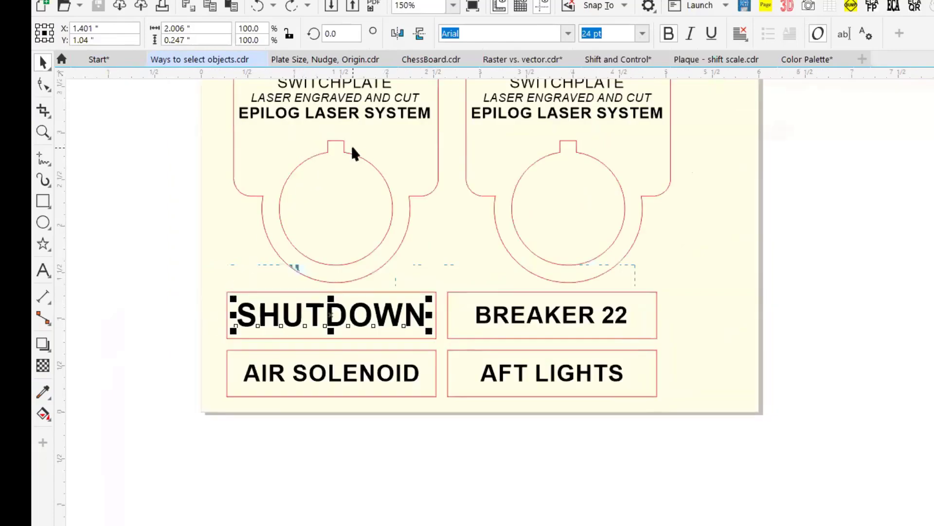
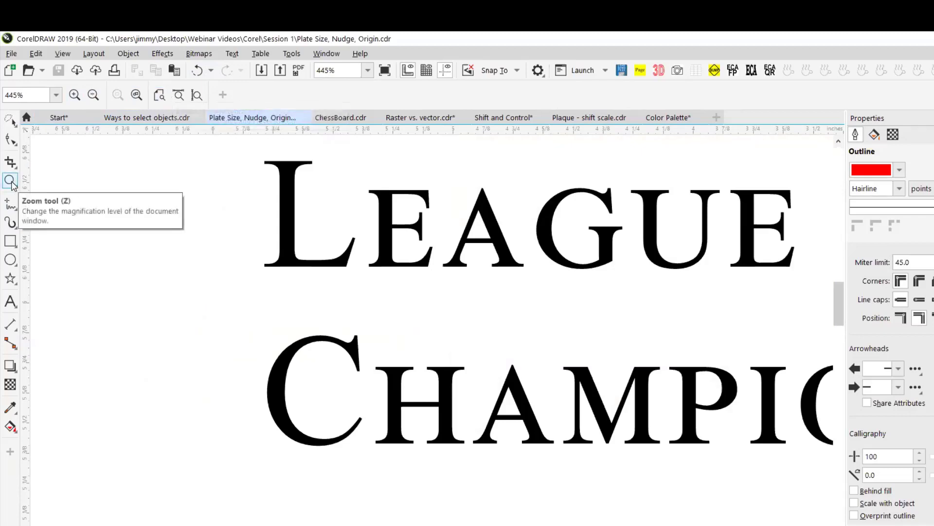
- Try the zoom views for all objects and the page, frame the artwork and page together, and return to the Pick tool
{"action": "left_click", "coordinate": [136, 95]}
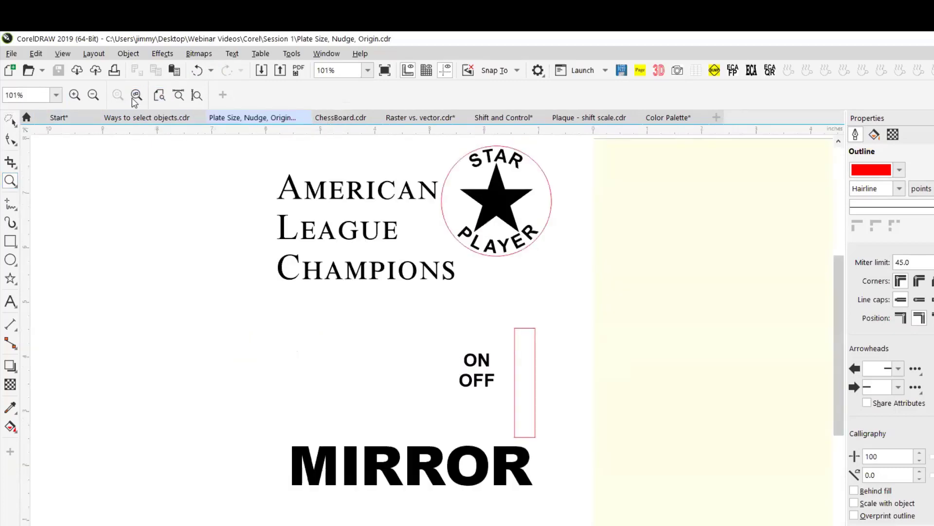
{"action": "left_click", "coordinate": [159, 95]}
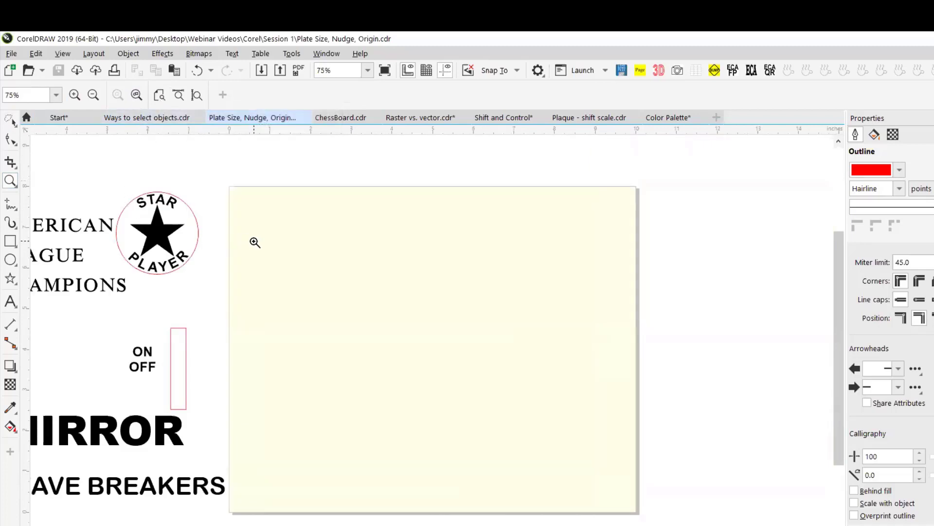
{"action": "left_click", "coordinate": [93, 95]}
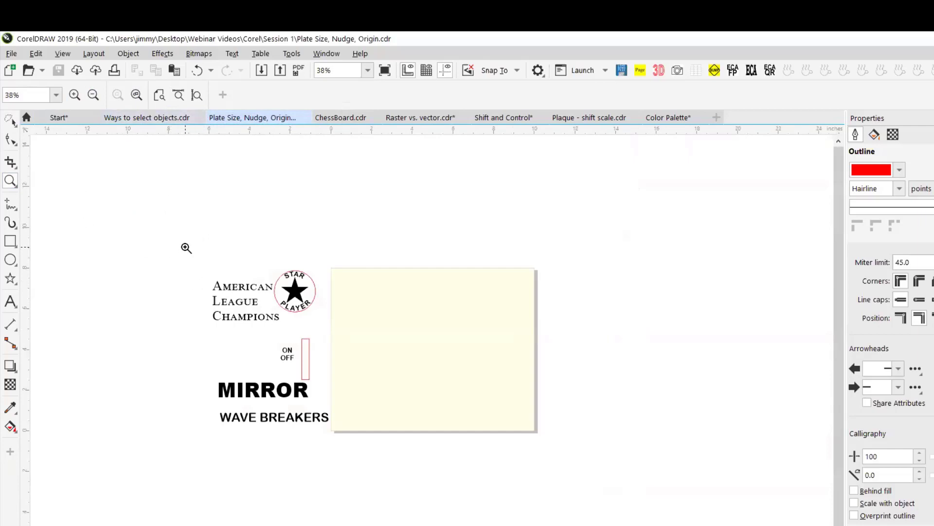
{"action": "left_click_drag", "start_coordinate": [199, 257], "coordinate": [549, 455]}
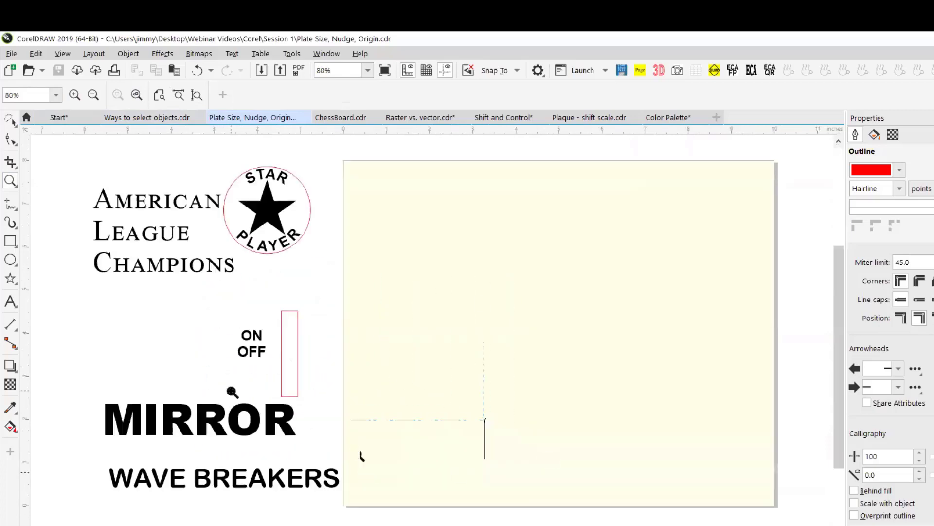
{"action": "left_click", "coordinate": [15, 125]}
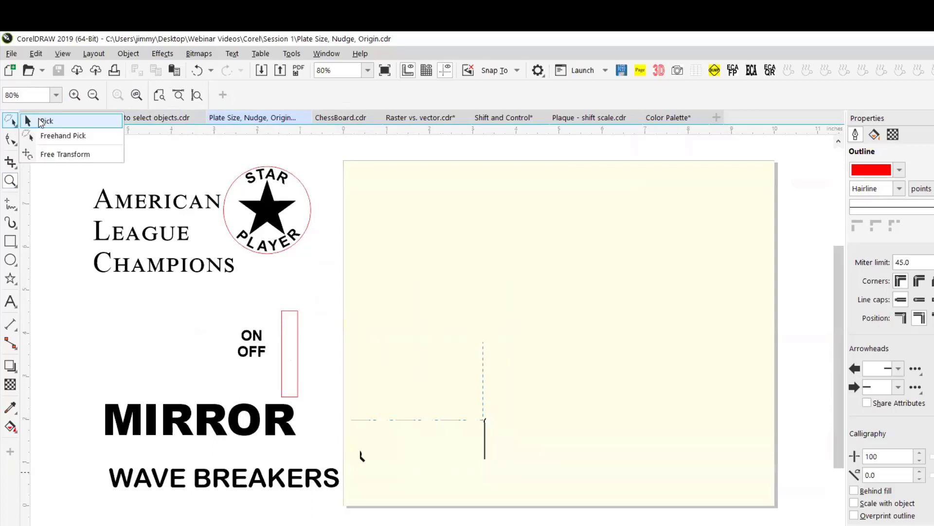
{"action": "left_click", "coordinate": [46, 121]}
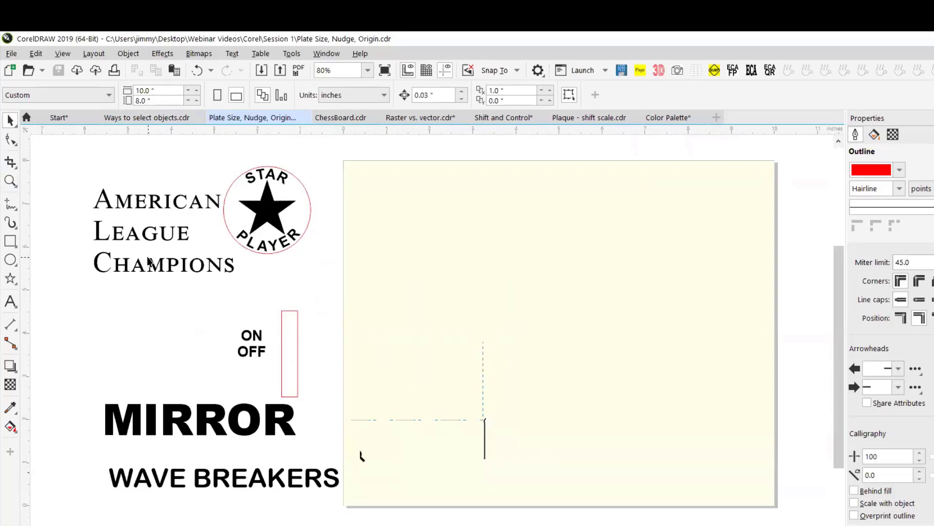
- Set the page size to 9 by 6 inches and try portrait orientation before returning to landscape
{"action": "left_click", "coordinate": [163, 93]}
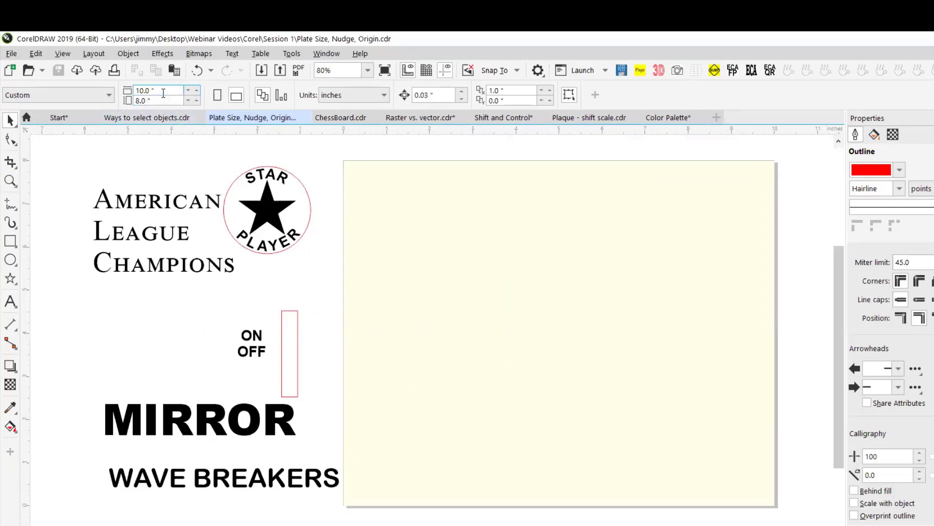
{"action": "double_click", "coordinate": [162, 93]}
{"action": "double_click", "coordinate": [158, 100]}
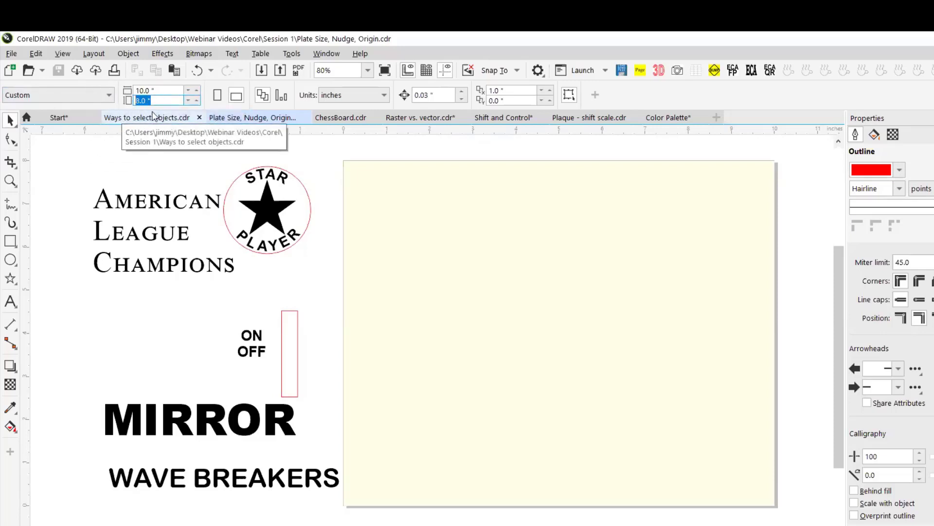
{"action": "left_click", "coordinate": [165, 91]}
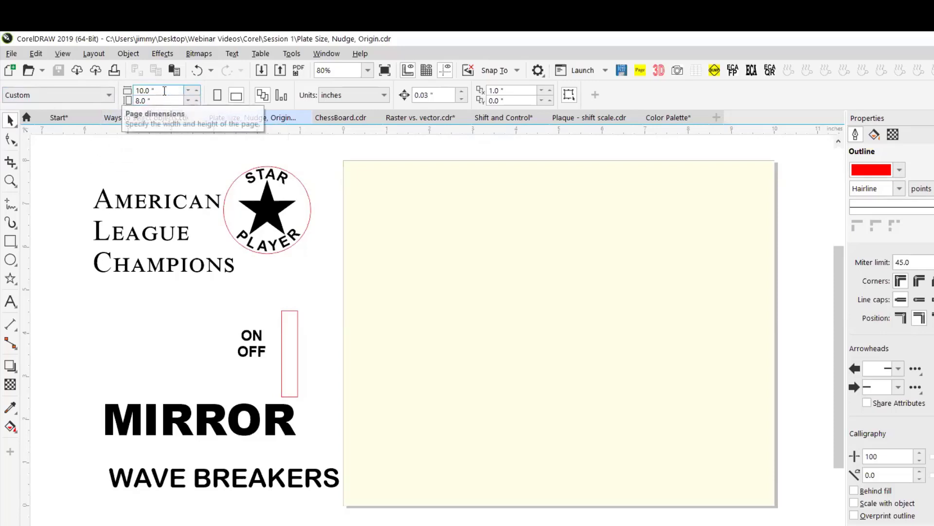
{"action": "double_click", "coordinate": [164, 91]}
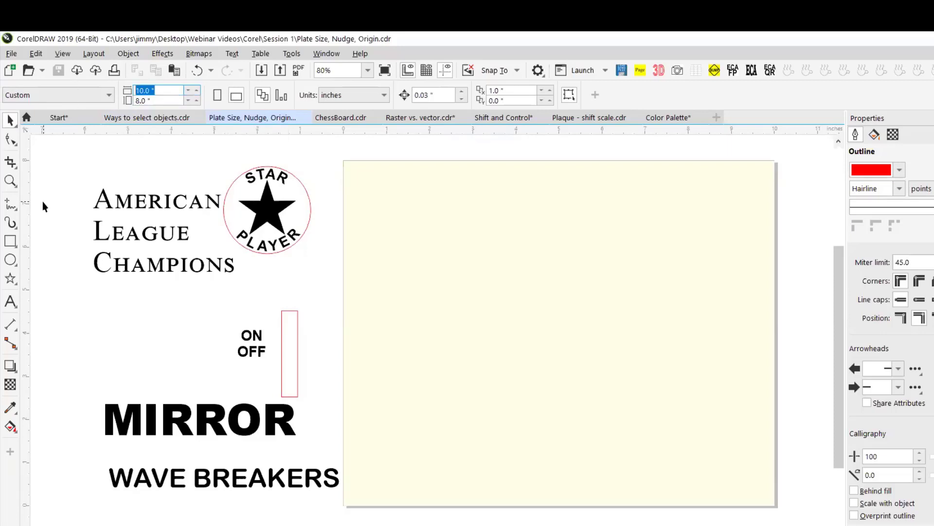
{"action": "type", "text": "9"}
{"action": "key", "text": "Tab"}
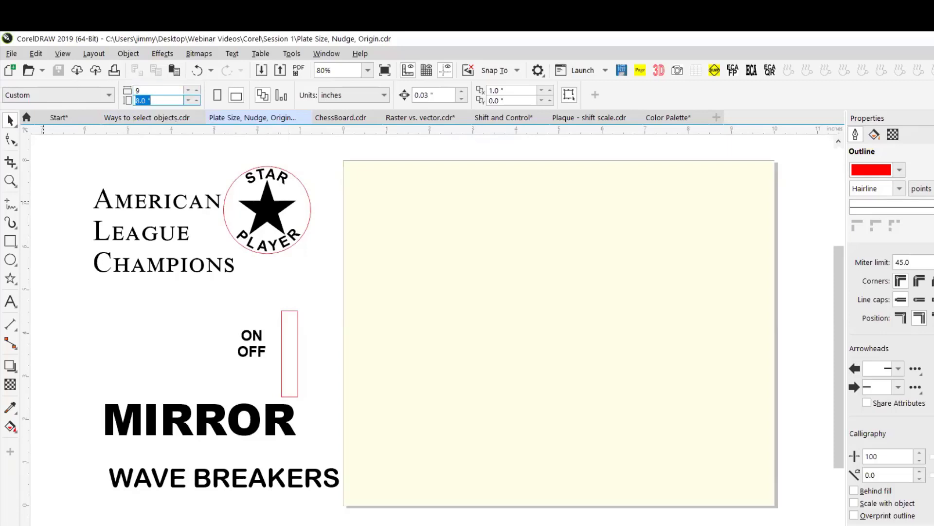
{"action": "type", "text": "6"}
{"action": "key", "text": "Return"}
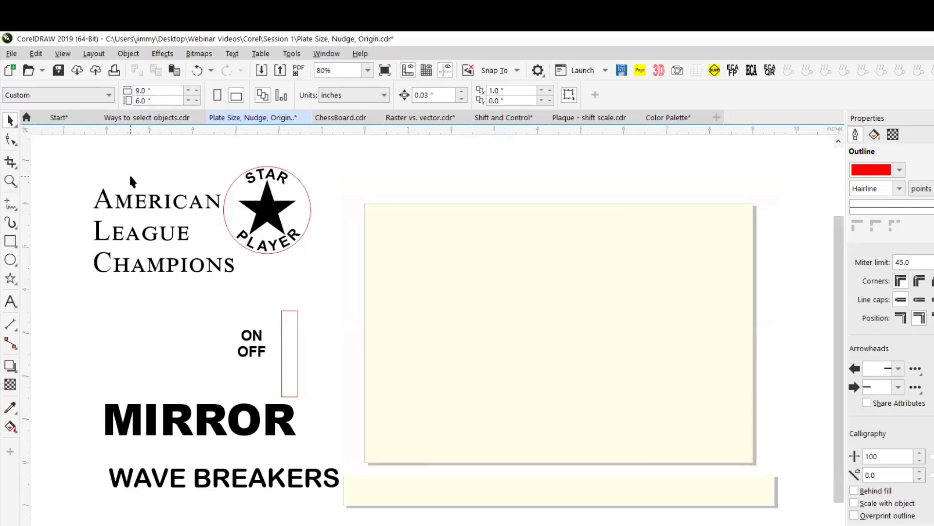
{"action": "left_click", "coordinate": [220, 99]}
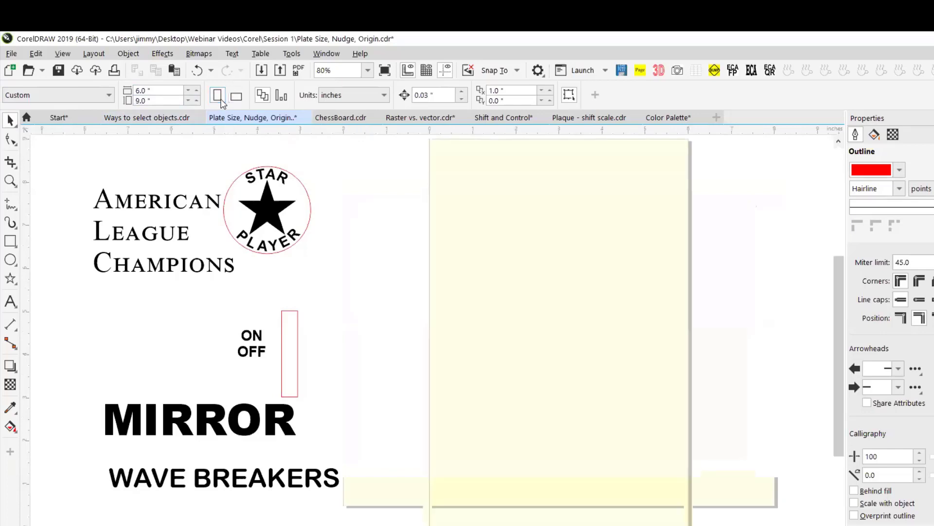
{"action": "left_click", "coordinate": [235, 97]}
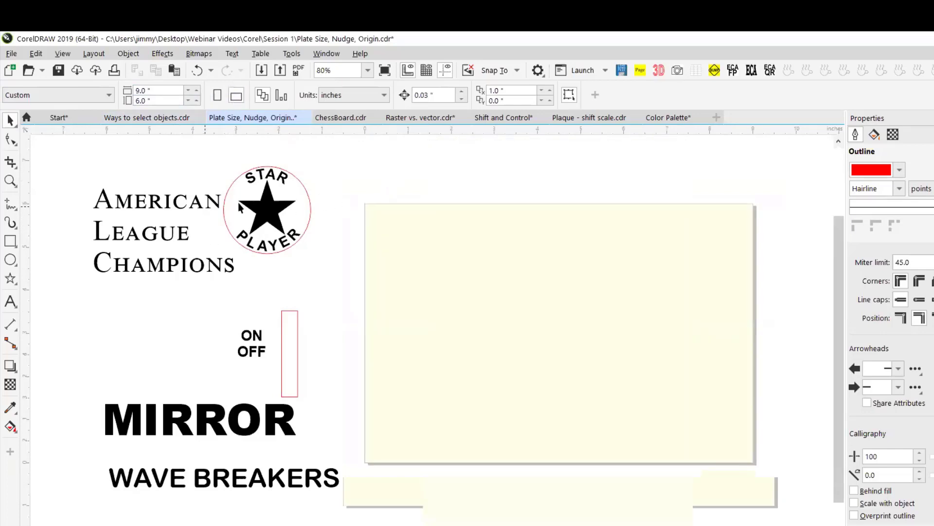
- Set the page size to 12 inches wide by 10 inches high
{"action": "double_click", "coordinate": [149, 90]}
{"action": "type", "text": "12"}
{"action": "key", "text": "Tab"}
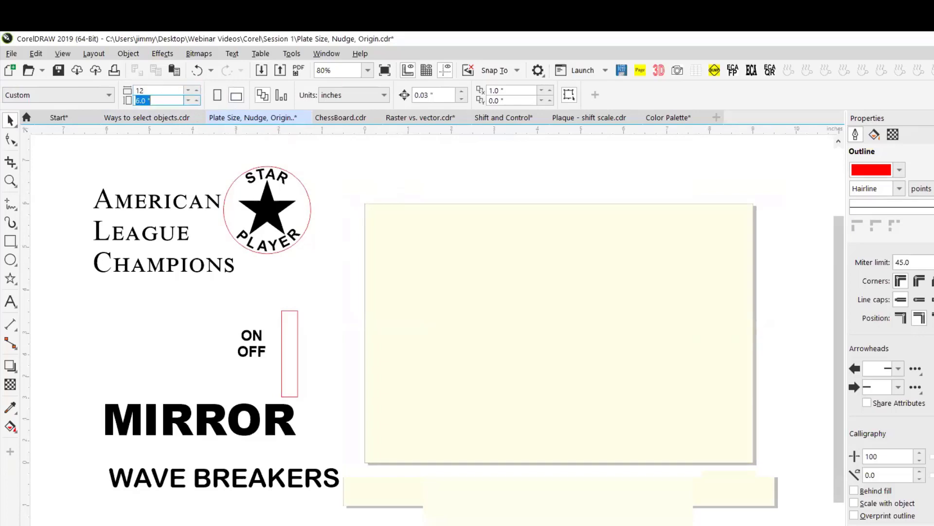
{"action": "type", "text": "10"}
{"action": "key", "text": "Return"}
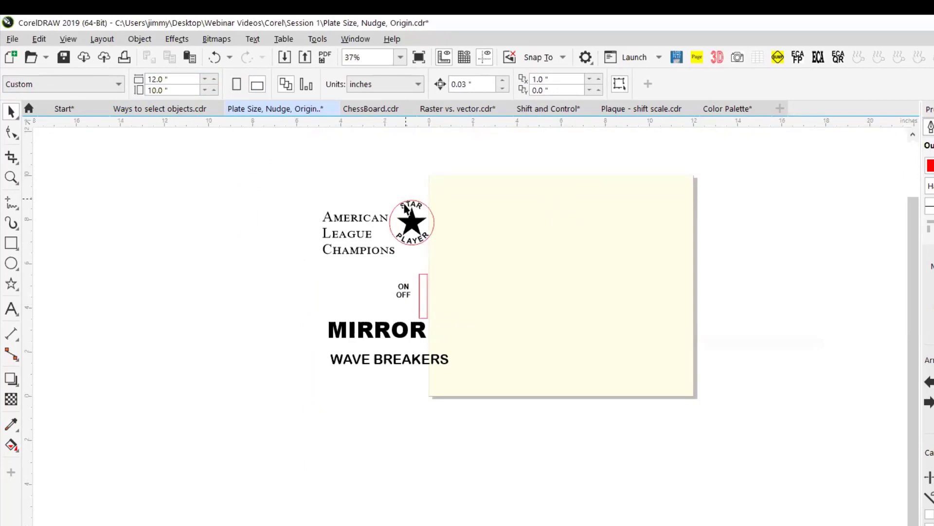
- Move the STAR PLAYER emblem onto the page near its upper-left corner, at about X 1.45 and Y 8.74 inches, and clear the selection
{"action": "left_click", "coordinate": [412, 218]}
{"action": "left_click_drag", "start_coordinate": [412, 218], "coordinate": [461, 202]}
{"action": "scroll", "coordinate": [462, 202], "scroll_direction": "up", "scroll_amount": 5}
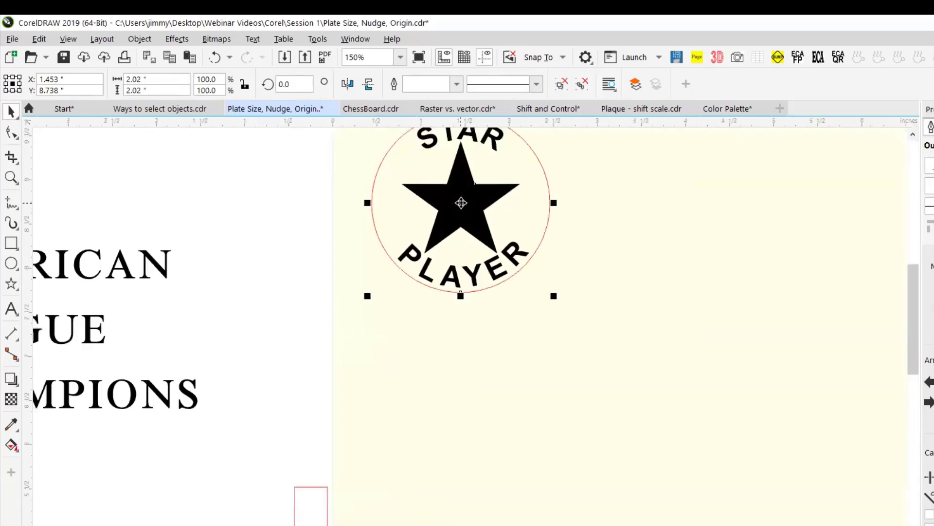
{"action": "scroll", "coordinate": [461, 203], "scroll_direction": "down", "scroll_amount": 2}
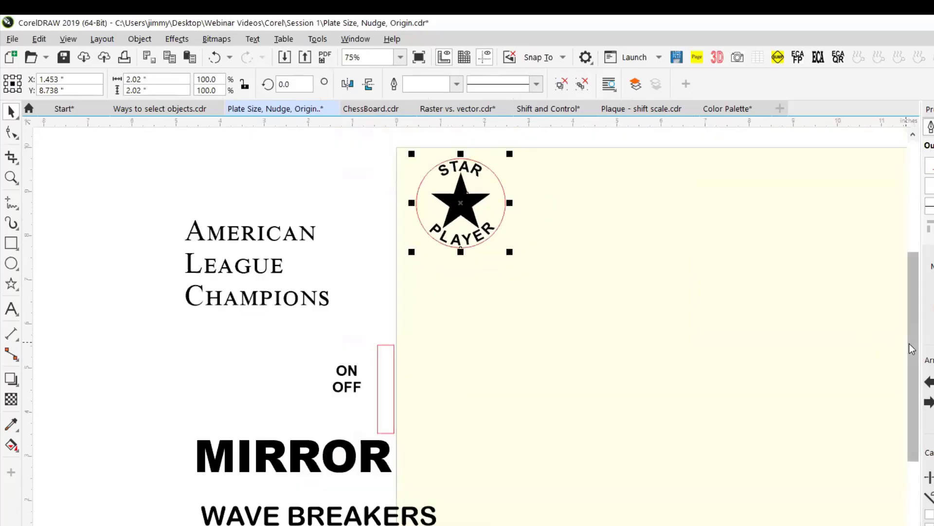
{"action": "left_click_drag", "start_coordinate": [911, 348], "coordinate": [911, 356]}
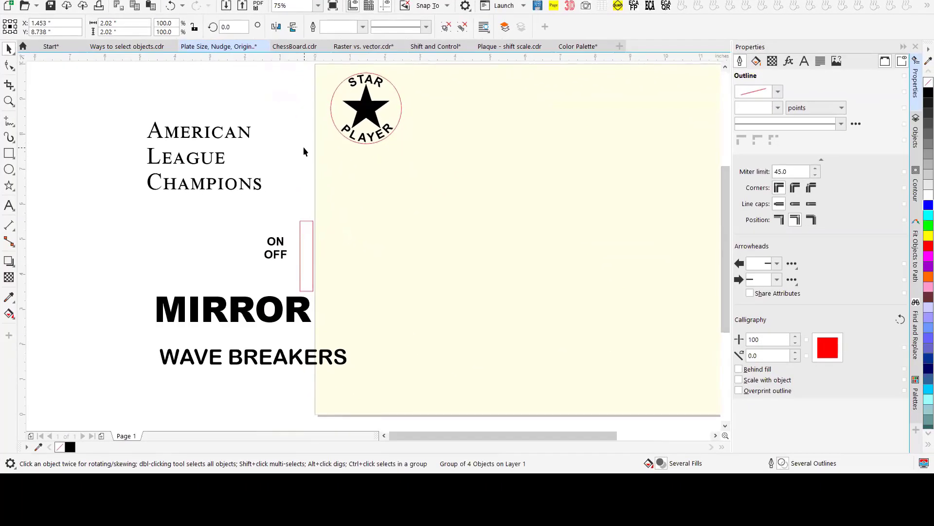
{"action": "left_click", "coordinate": [302, 147]}
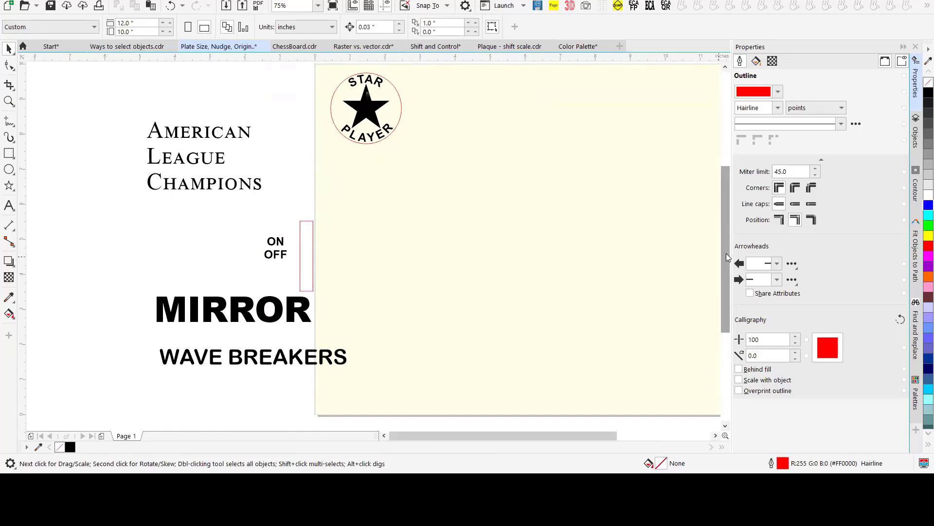
- Select the STAR PLAYER emblem, review its position coordinates and set its object origin to the top-left reference point
{"action": "left_click_drag", "start_coordinate": [728, 258], "coordinate": [727, 223]}
{"action": "left_click", "coordinate": [360, 183]}
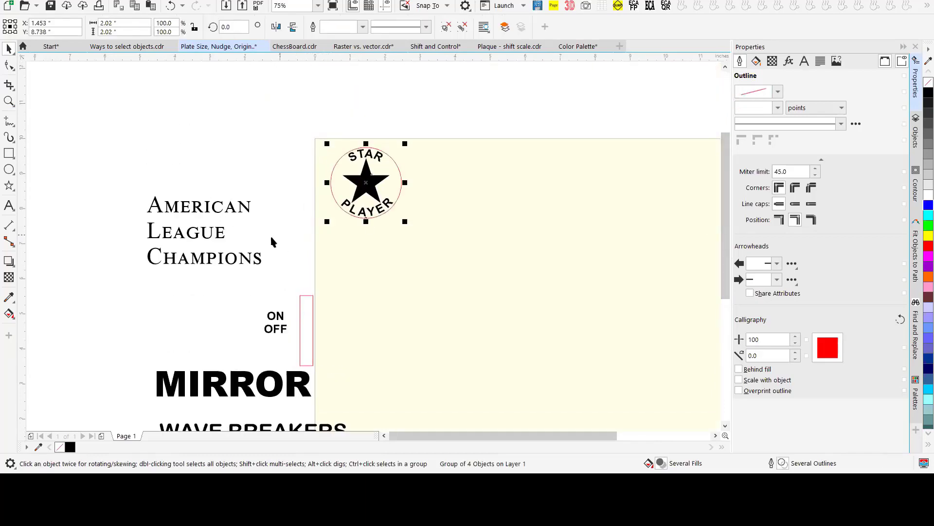
{"action": "left_click", "coordinate": [66, 23]}
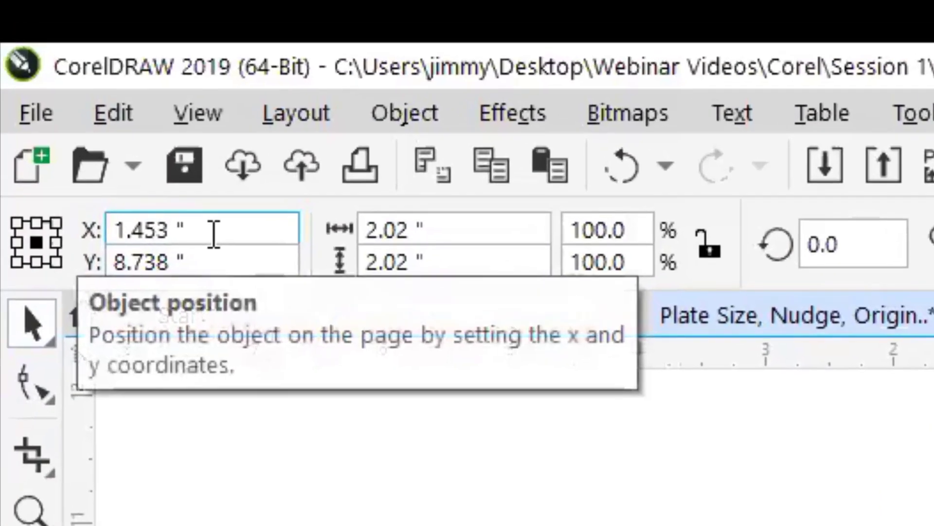
{"action": "double_click", "coordinate": [210, 227]}
{"action": "left_click", "coordinate": [183, 261]}
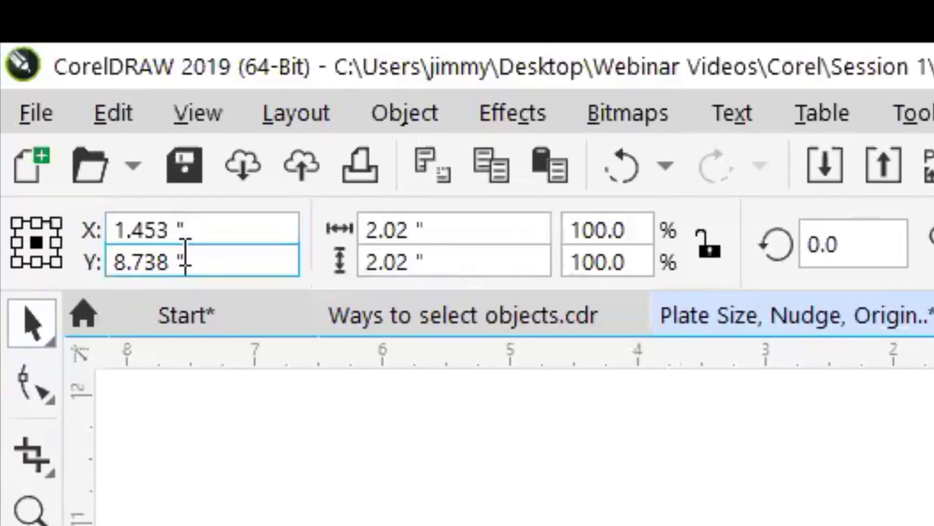
{"action": "left_click_drag", "start_coordinate": [184, 261], "coordinate": [62, 267]}
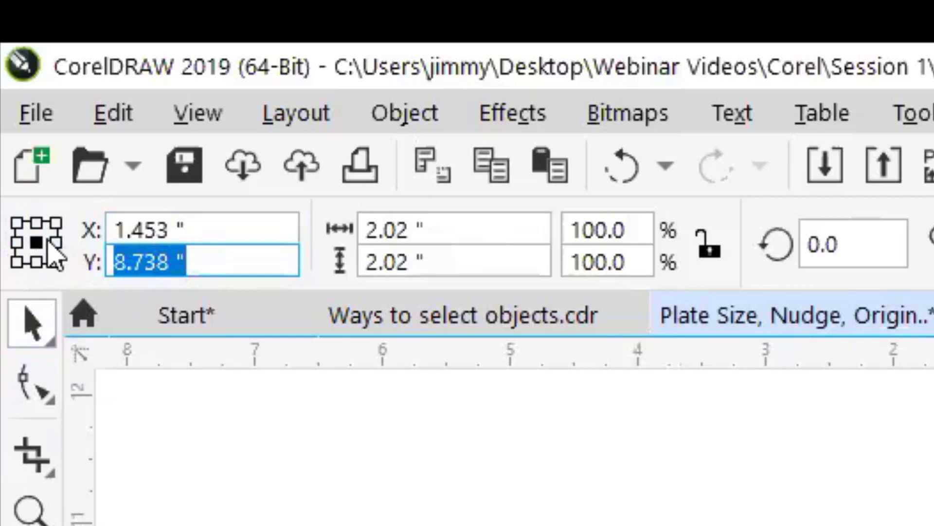
{"action": "left_click", "coordinate": [16, 224]}
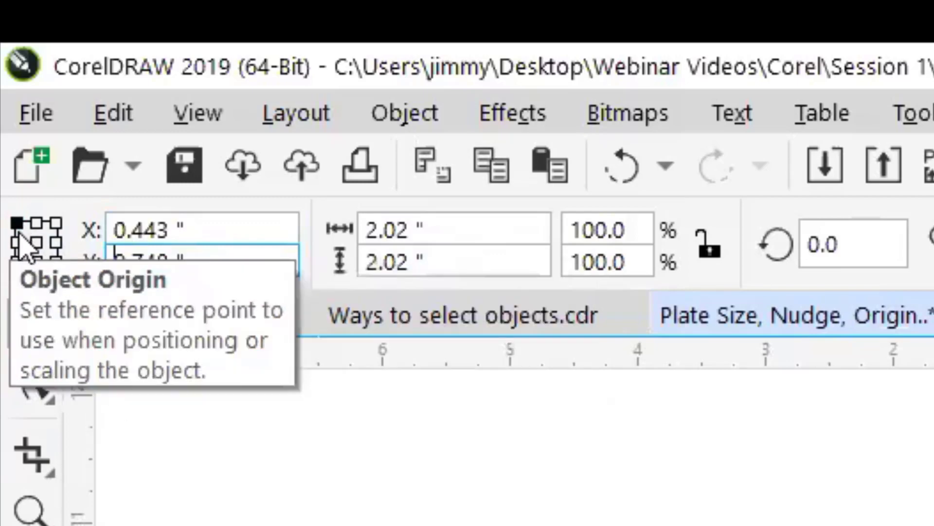
- Position the STAR PLAYER emblem's top-left reference point at X 1/8 inch and Y 9.875 inches
{"action": "left_click", "coordinate": [220, 232]}
{"action": "left_click_drag", "start_coordinate": [220, 230], "coordinate": [18, 239]}
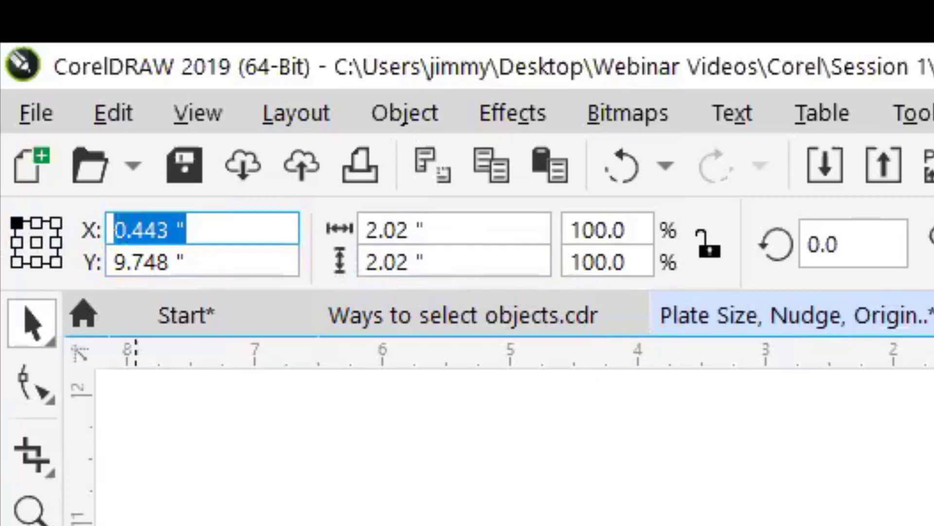
{"action": "type", "text": "1/8"}
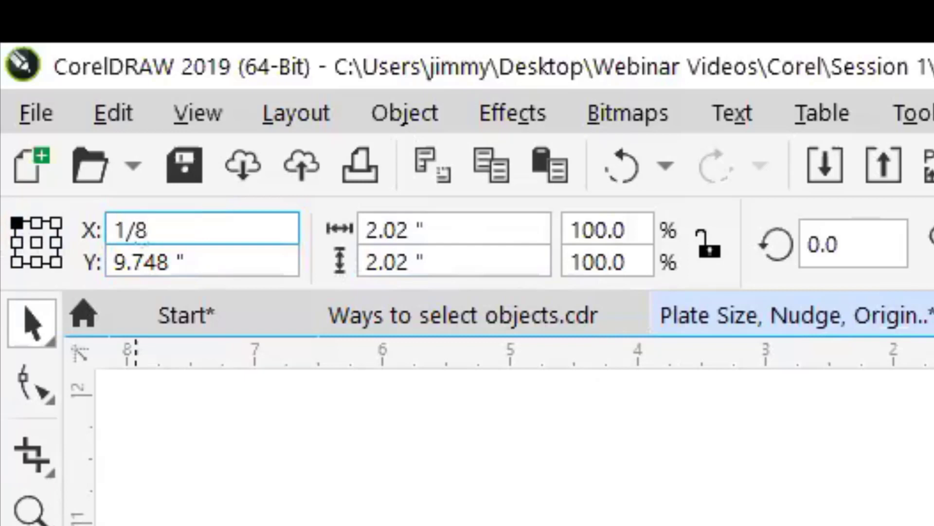
{"action": "key", "text": "Return"}
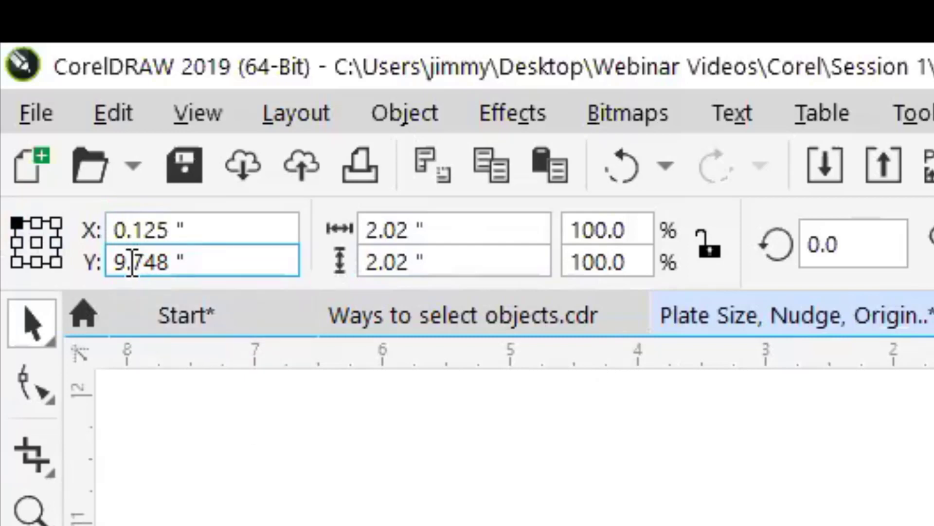
{"action": "left_click_drag", "start_coordinate": [199, 262], "coordinate": [79, 285]}
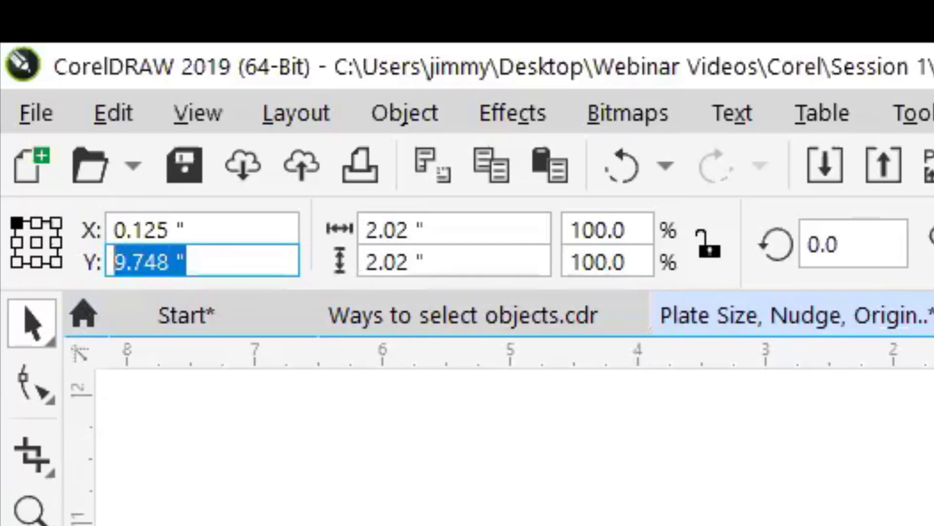
{"action": "type", "text": "9.875"}
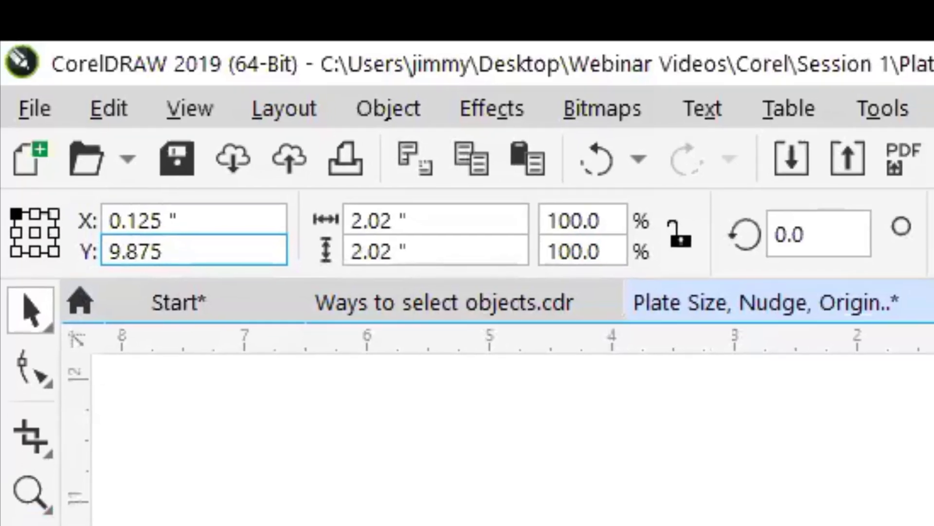
{"action": "key", "text": "Return"}
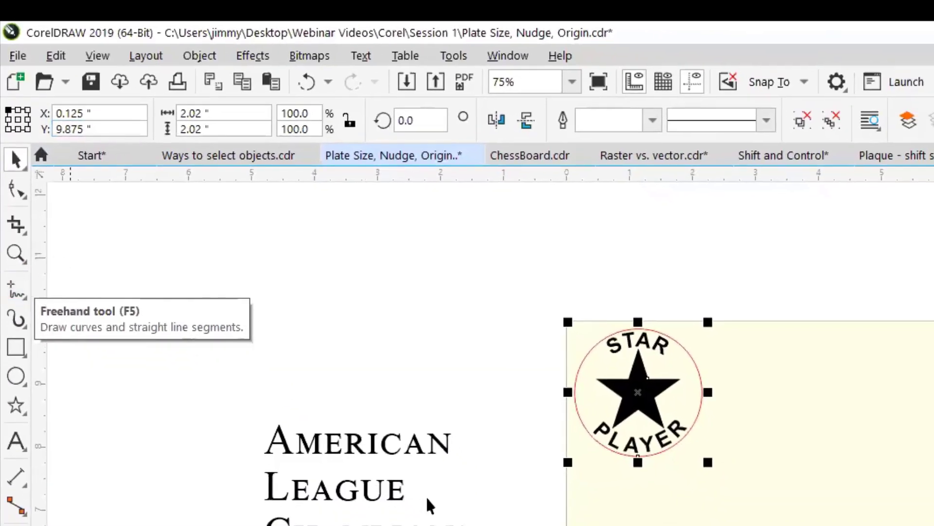
{"action": "scroll", "coordinate": [613, 377], "scroll_direction": "up", "scroll_amount": 2}
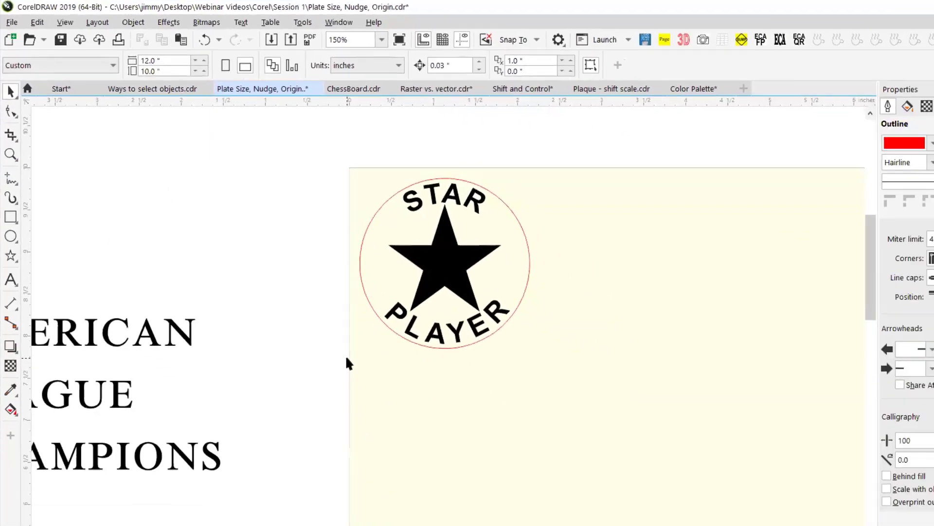
- Marquee-select the lettering and thin red rectangle beside the page and shift them left, clear of the page edge
{"action": "scroll", "coordinate": [641, 440], "scroll_direction": "down", "scroll_amount": 2}
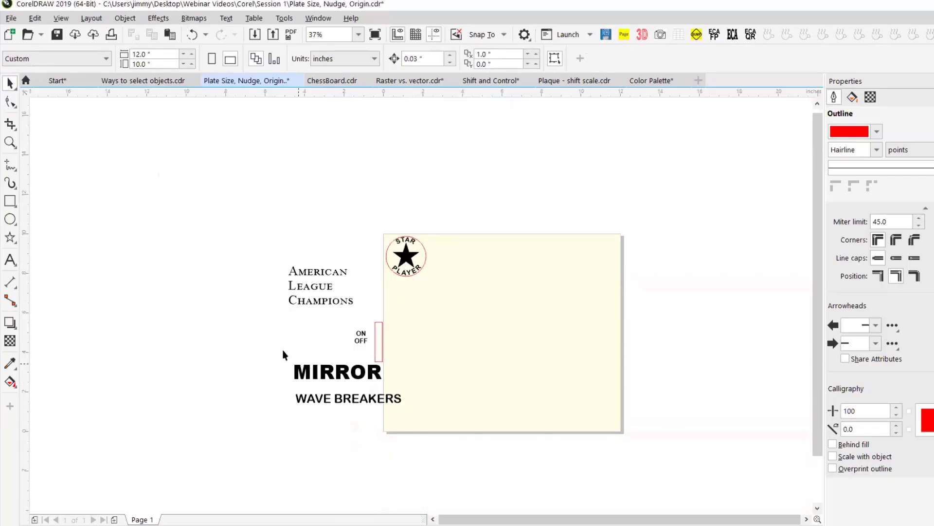
{"action": "left_click_drag", "start_coordinate": [258, 246], "coordinate": [407, 428]}
{"action": "left_click_drag", "start_coordinate": [357, 402], "coordinate": [325, 396]}
{"action": "left_click", "coordinate": [409, 227]}
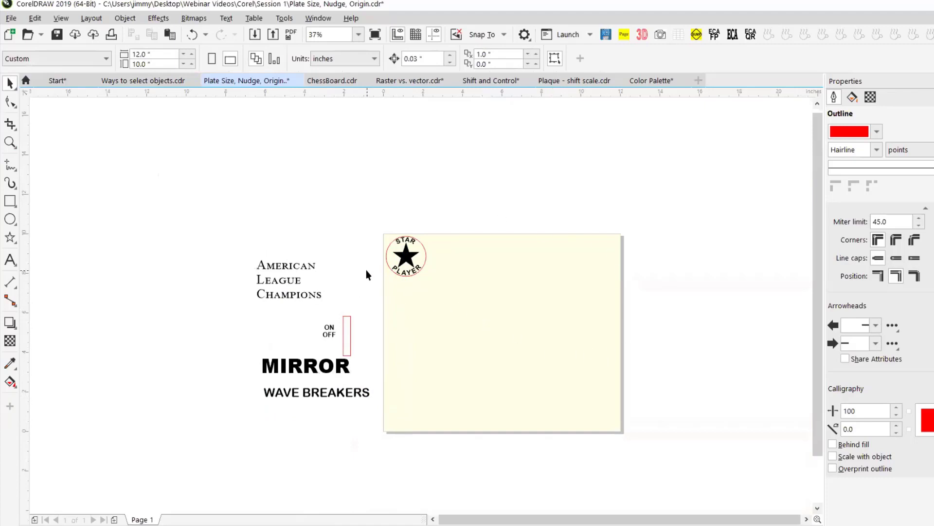
- Select the STAR PLAYER emblem, check its object size and clear the selection
{"action": "left_click_drag", "start_coordinate": [455, 288], "coordinate": [455, 288]}
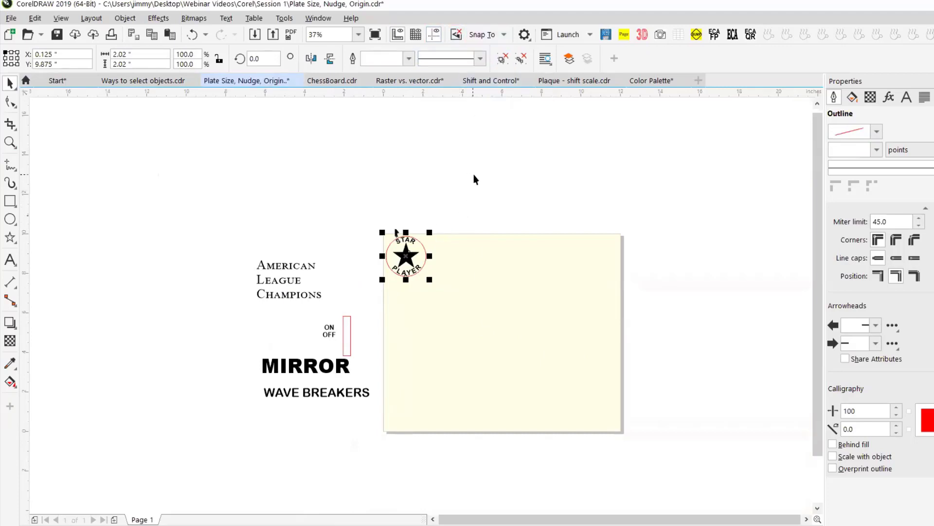
{"action": "left_click", "coordinate": [480, 141]}
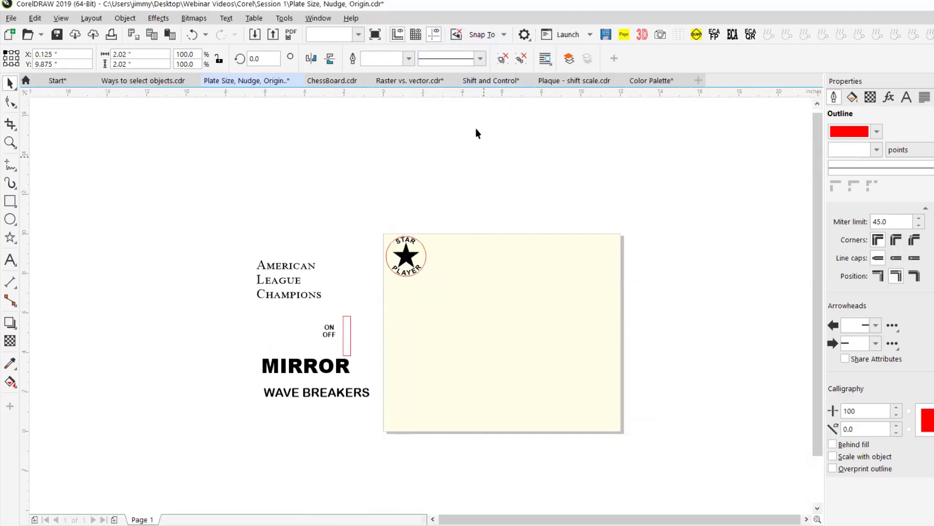
{"action": "left_click", "coordinate": [406, 257]}
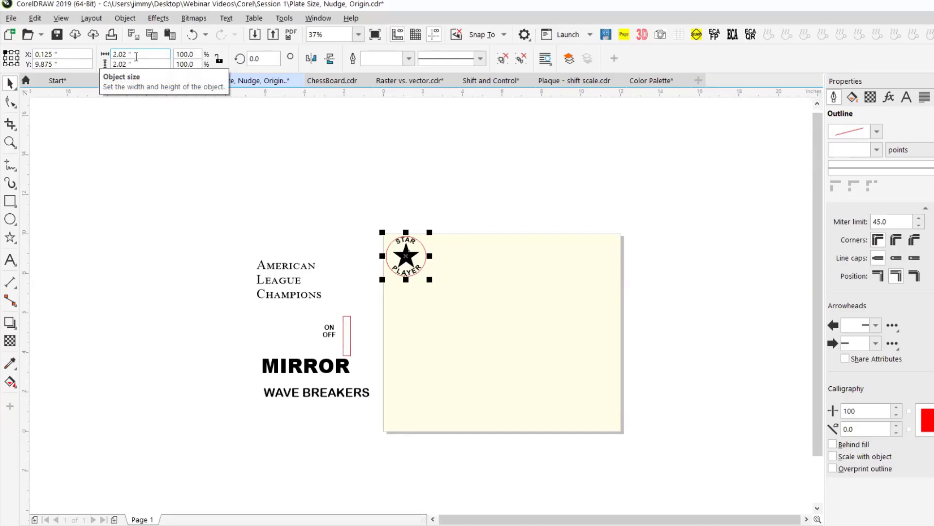
{"action": "left_click", "coordinate": [211, 161]}
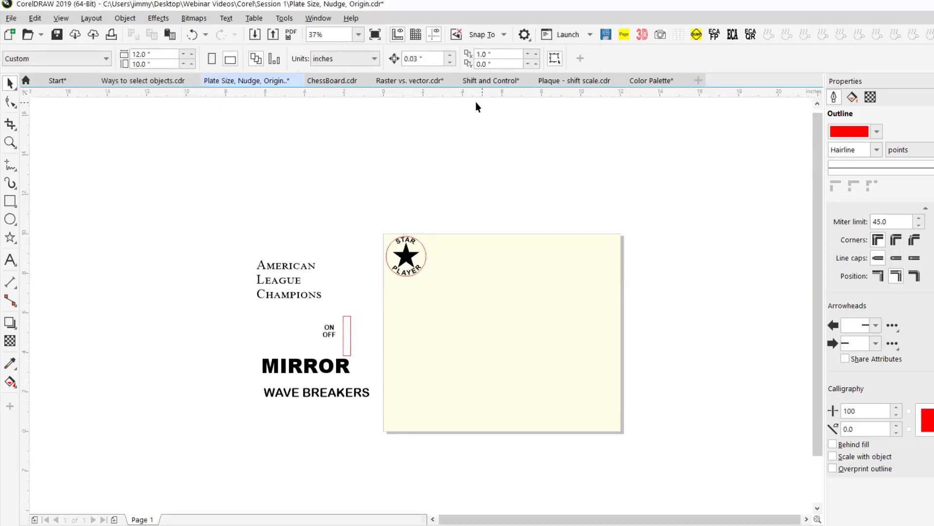
- Set the horizontal duplicate distance to 2.125 inches
{"action": "left_click", "coordinate": [492, 54]}
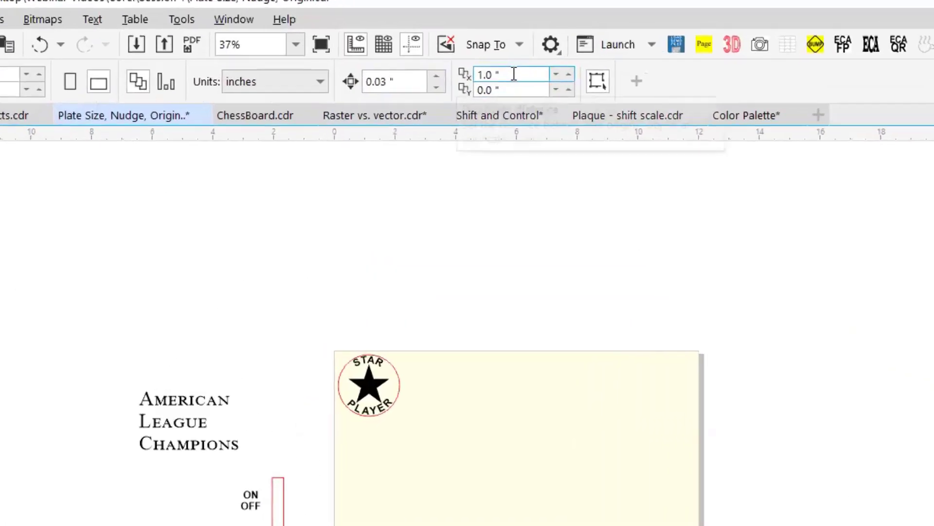
{"action": "left_click_drag", "start_coordinate": [525, 95], "coordinate": [457, 94]}
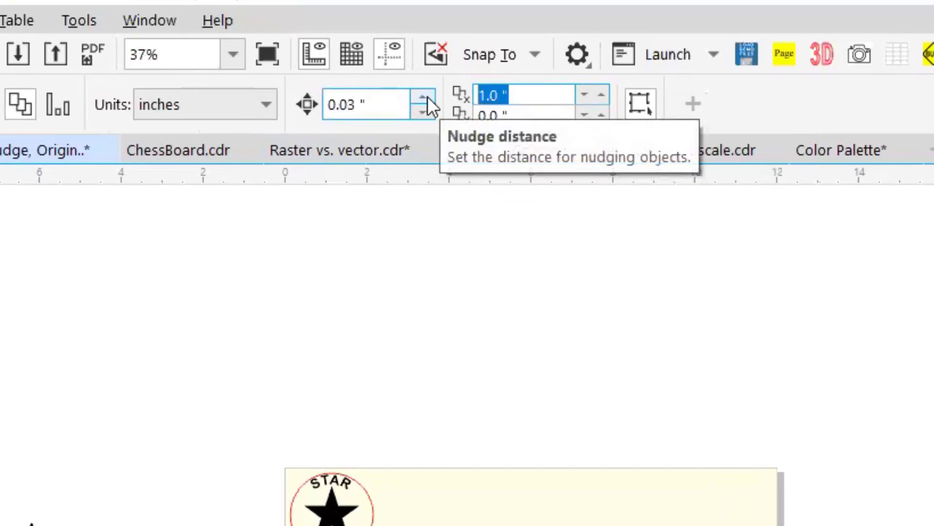
{"action": "type", "text": "2.125"}
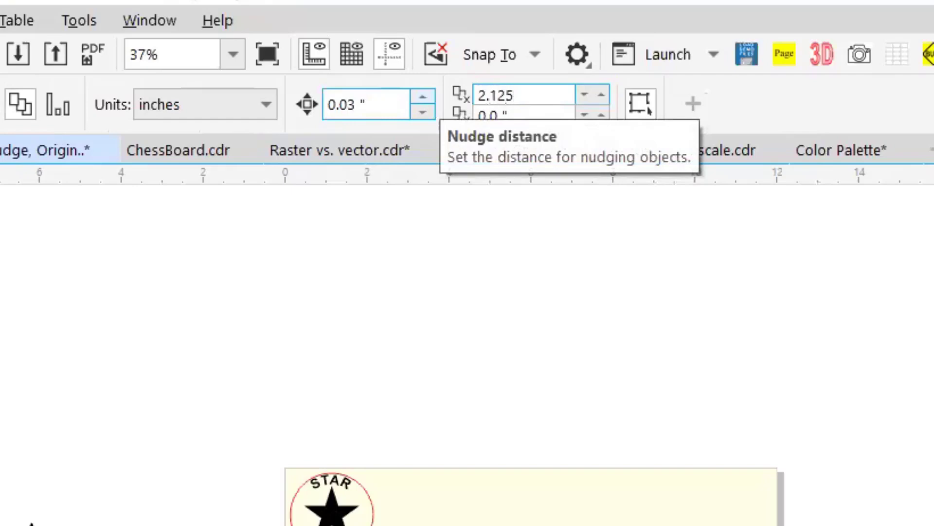
{"action": "key", "text": "Return"}
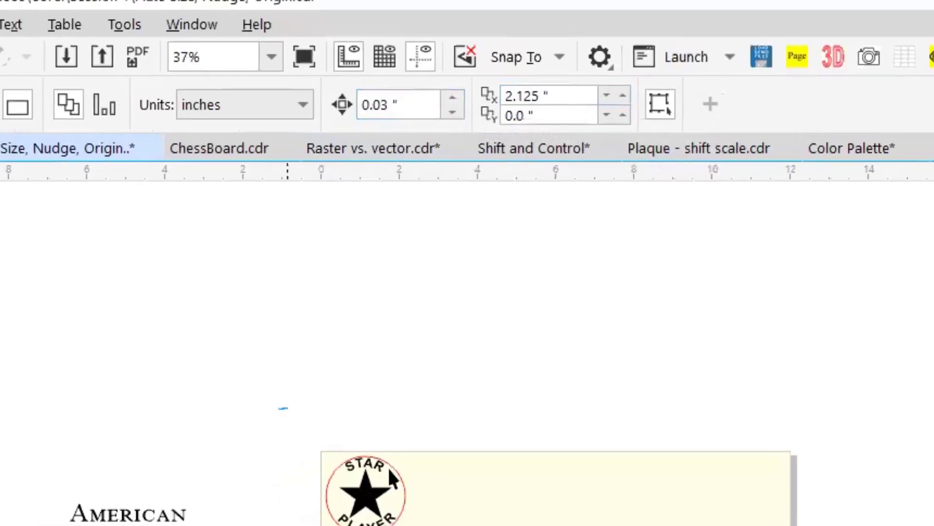
- Duplicate the STAR PLAYER emblem four times to form a horizontal row of five across the page, and clear the selection
{"action": "left_click_drag", "start_coordinate": [387, 465], "coordinate": [475, 525]}
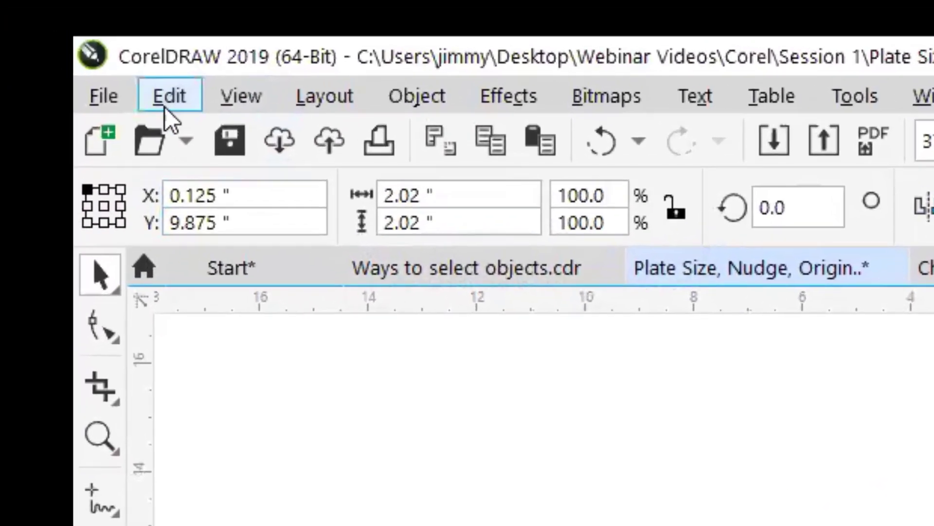
{"action": "left_click", "coordinate": [49, 49]}
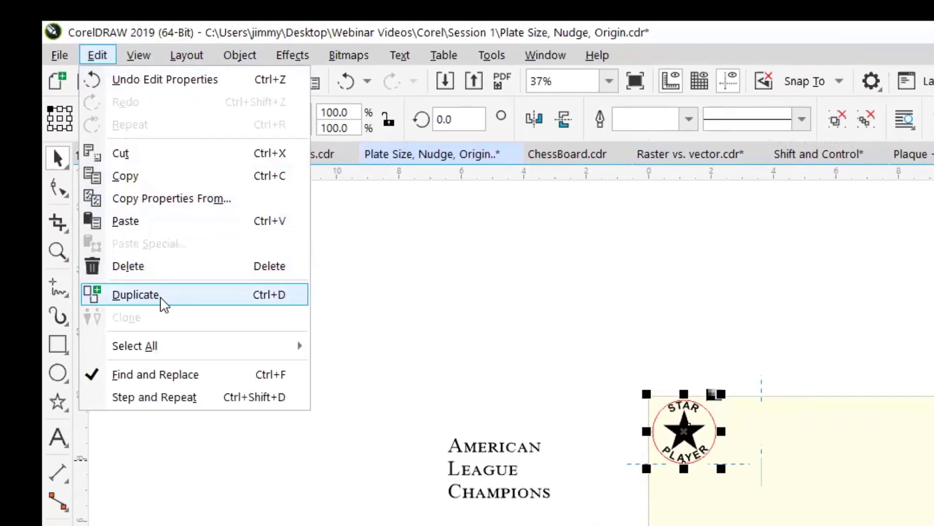
{"action": "left_click", "coordinate": [165, 304]}
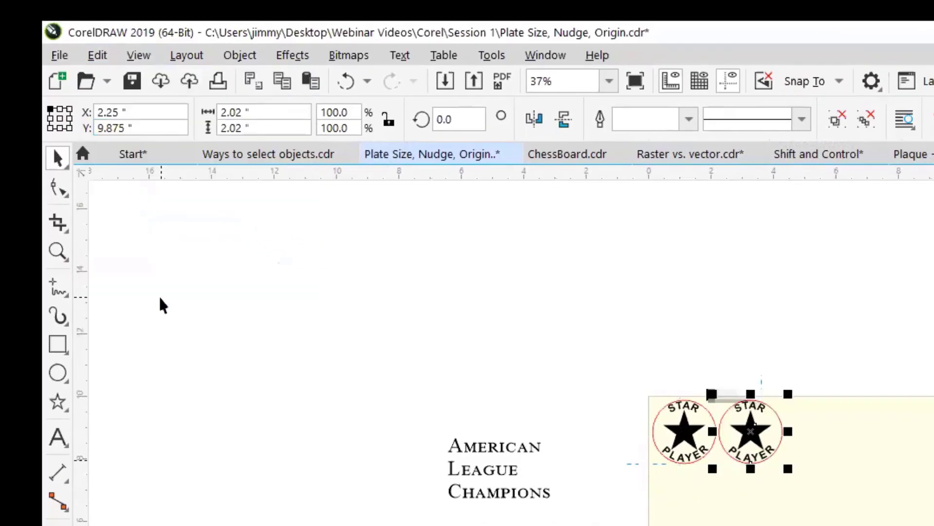
{"action": "left_click", "coordinate": [98, 55]}
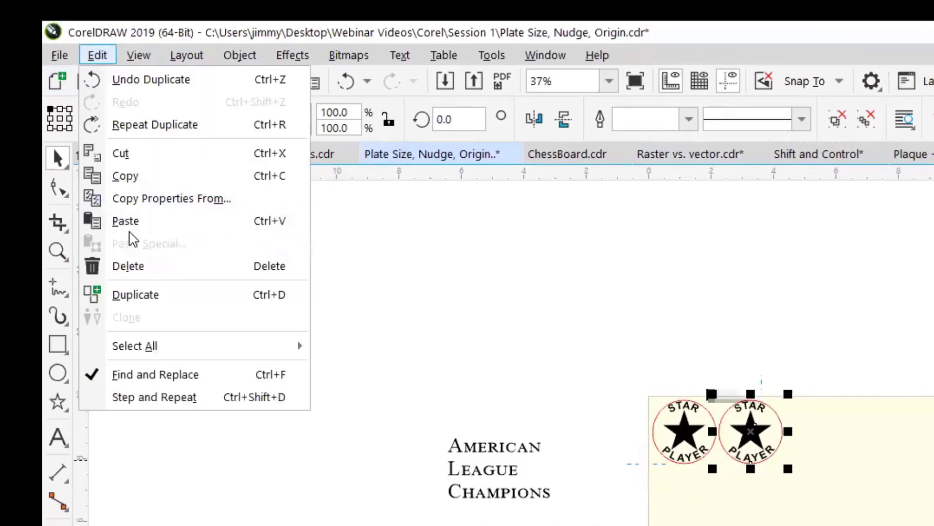
{"action": "left_click", "coordinate": [173, 301]}
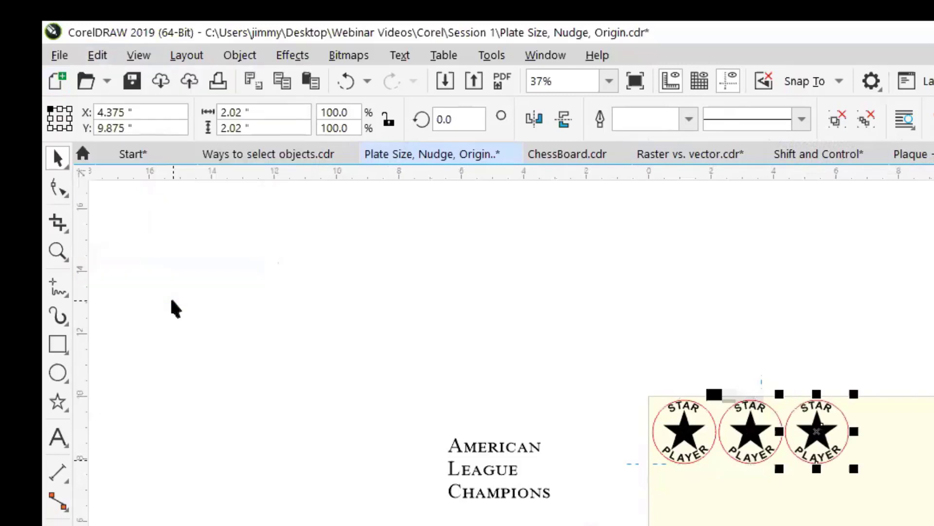
{"action": "key", "text": "ctrl+d"}
{"action": "key", "text": "ctrl+d"}
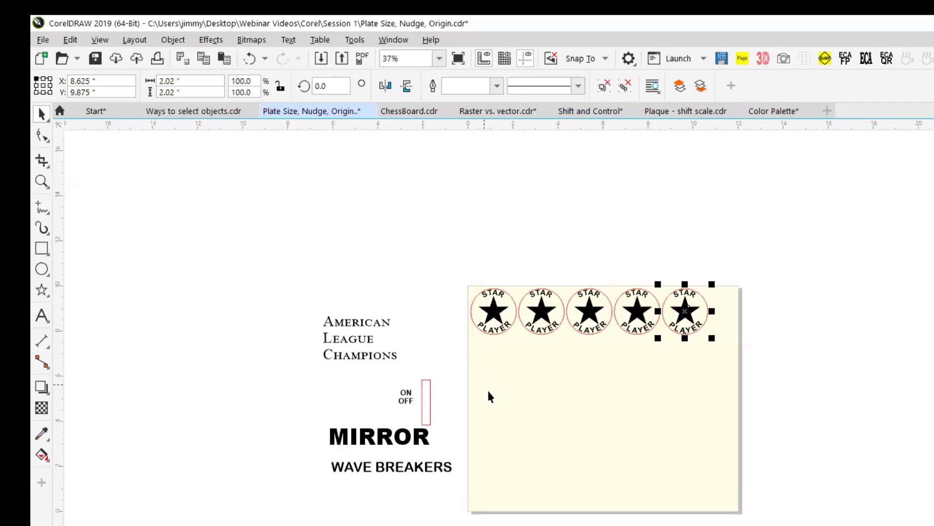
{"action": "left_click", "coordinate": [536, 409]}
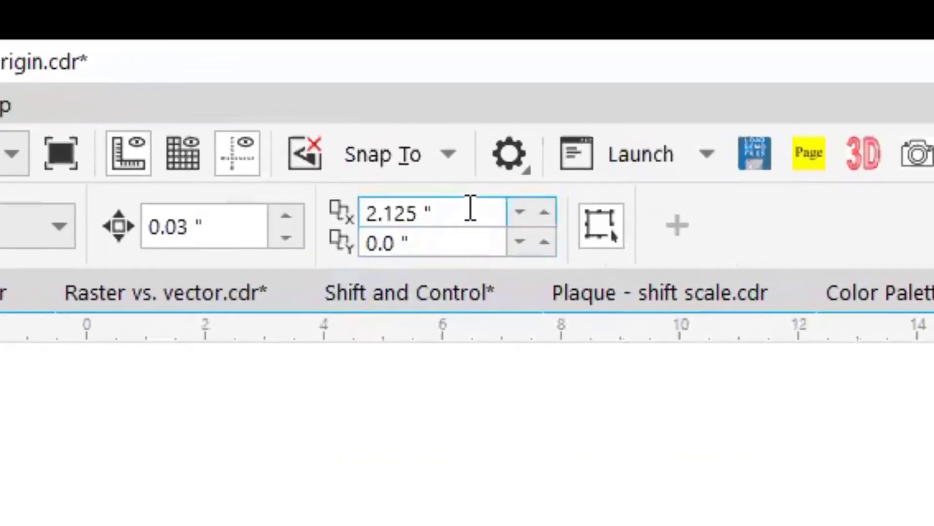
- Set the duplicate distance to 0 inches horizontally and -2.125 inches vertically
{"action": "left_click_drag", "start_coordinate": [470, 208], "coordinate": [43, 191]}
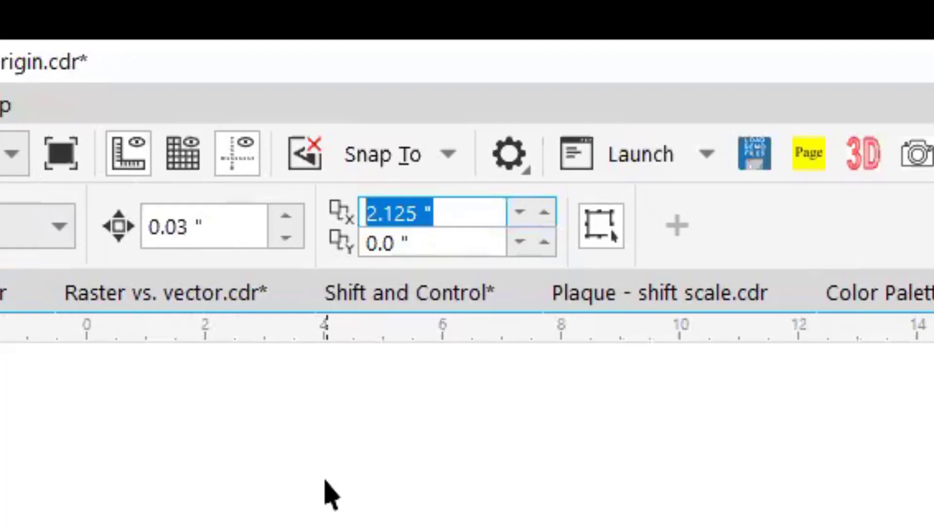
{"action": "type", "text": "0"}
{"action": "key", "text": "Return"}
{"action": "left_click", "coordinate": [490, 241]}
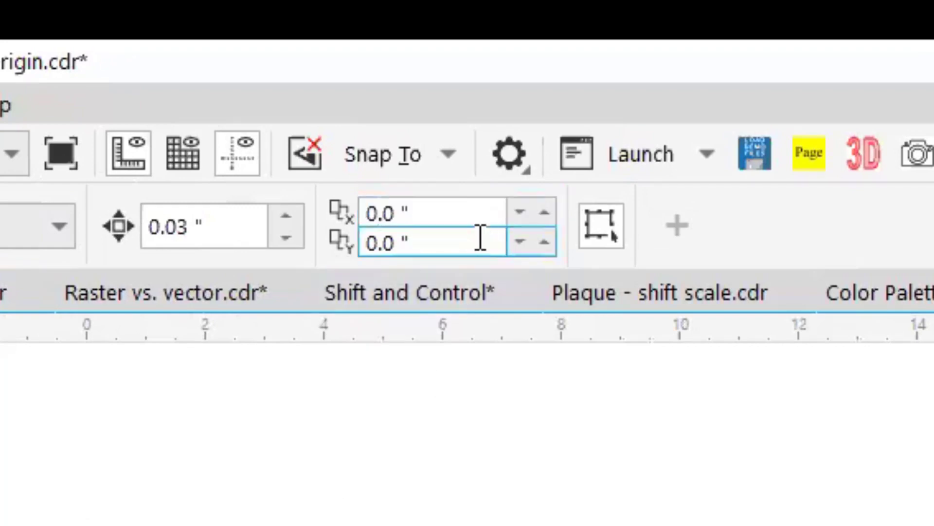
{"action": "key", "text": "Return"}
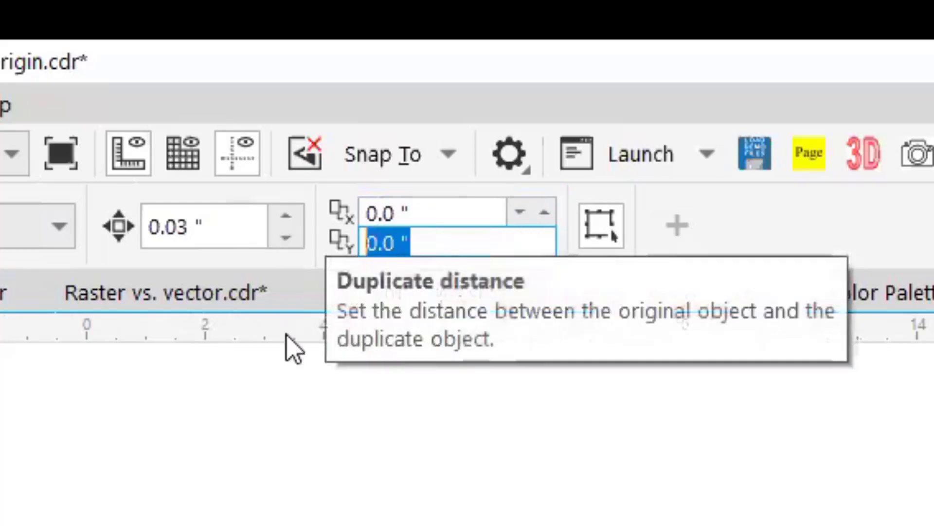
{"action": "type", "text": "-2.12"}
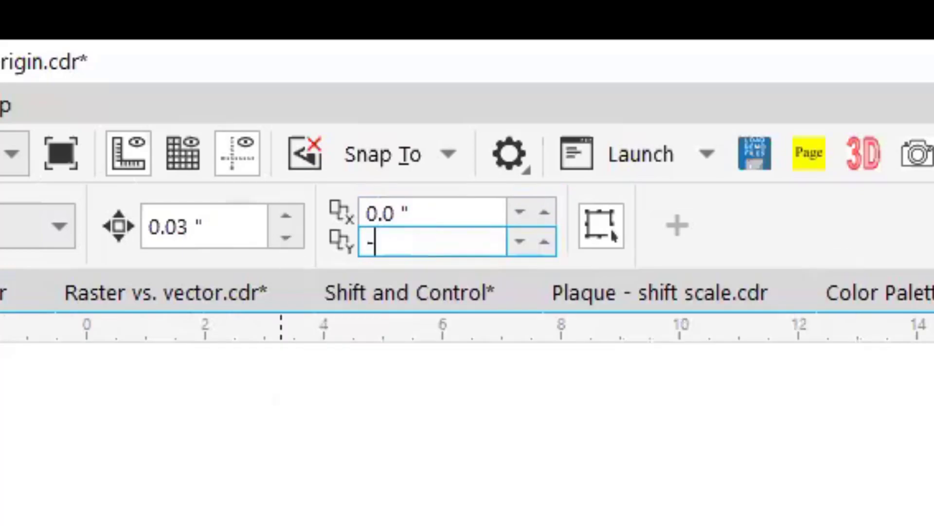
{"action": "type", "text": "5"}
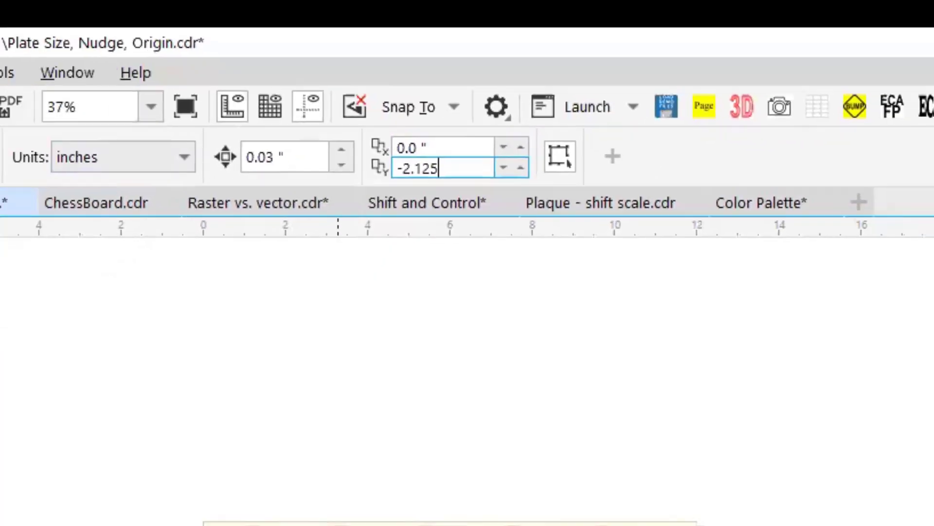
{"action": "key", "text": "Return"}
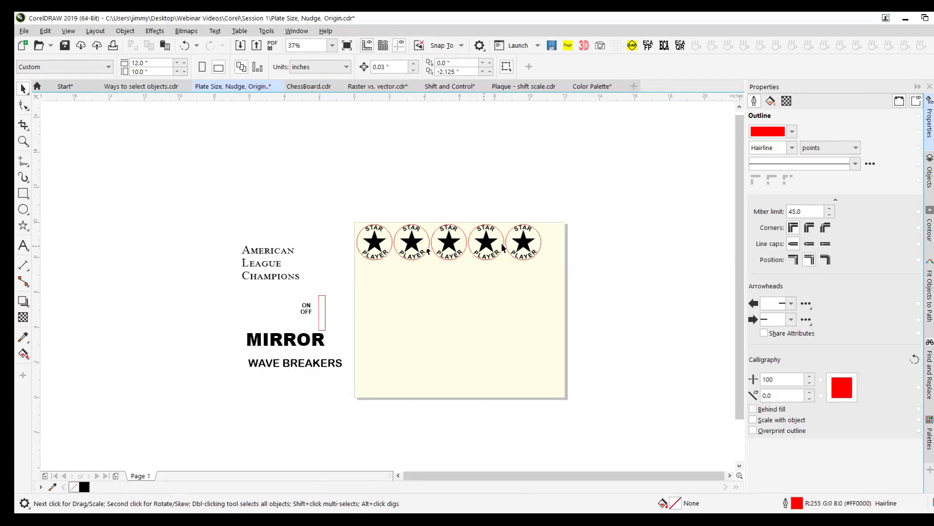
- Select the whole row of five STAR PLAYER emblems and duplicate it three times down the page
{"action": "left_click_drag", "start_coordinate": [340, 212], "coordinate": [553, 275]}
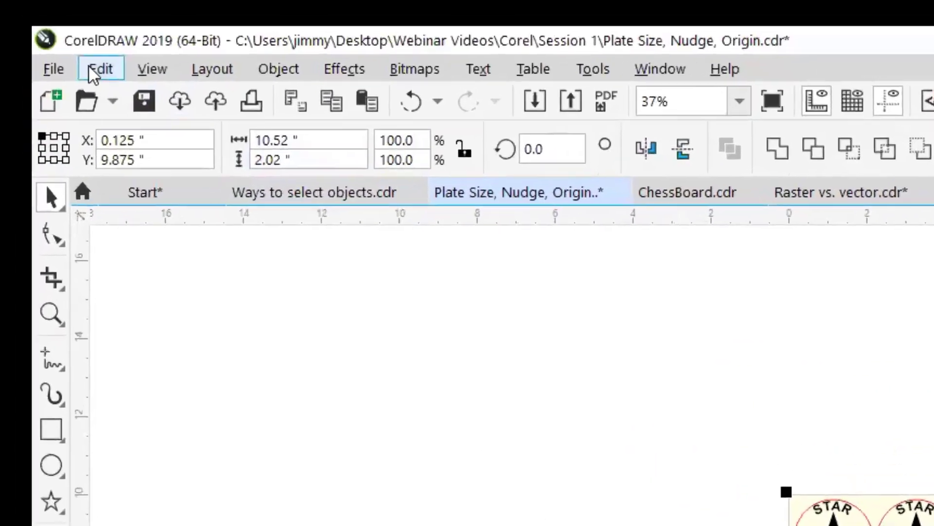
{"action": "left_click", "coordinate": [45, 31]}
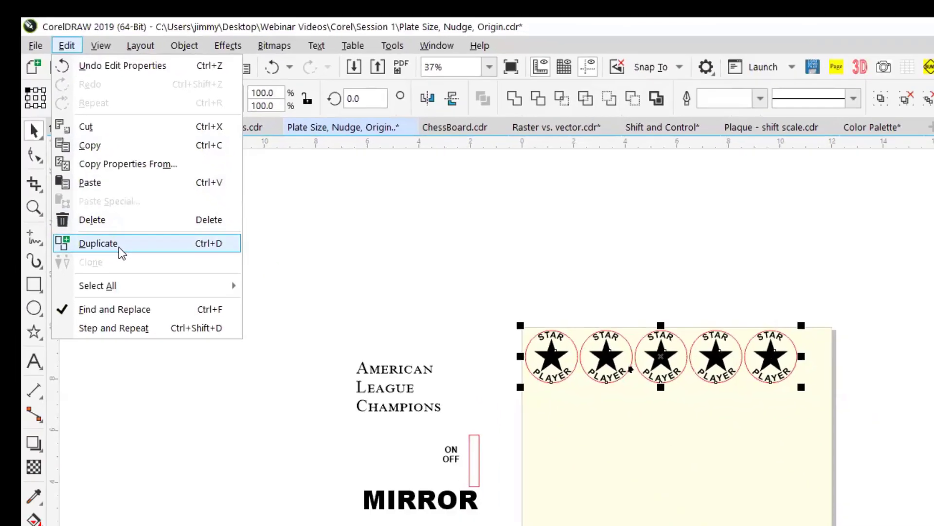
{"action": "left_click", "coordinate": [119, 246]}
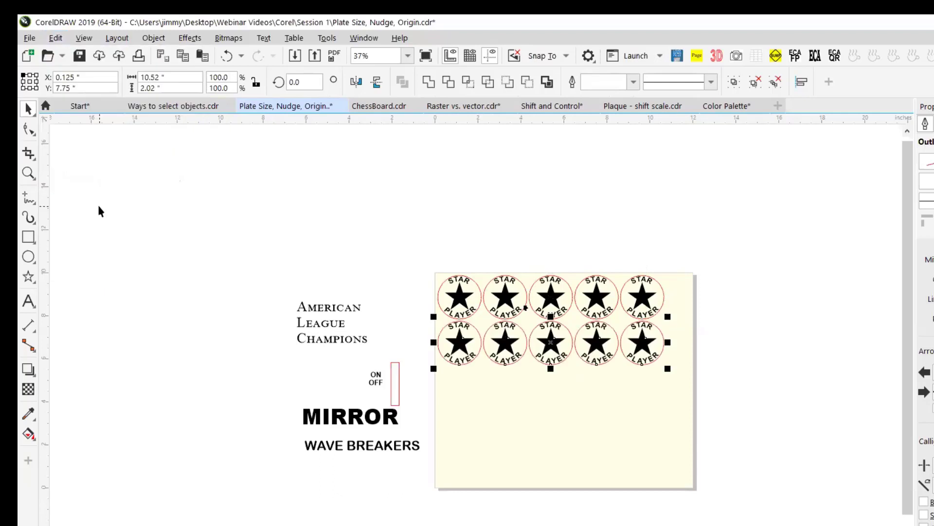
{"action": "key", "text": "ctrl+d"}
{"action": "key", "text": "ctrl+d"}
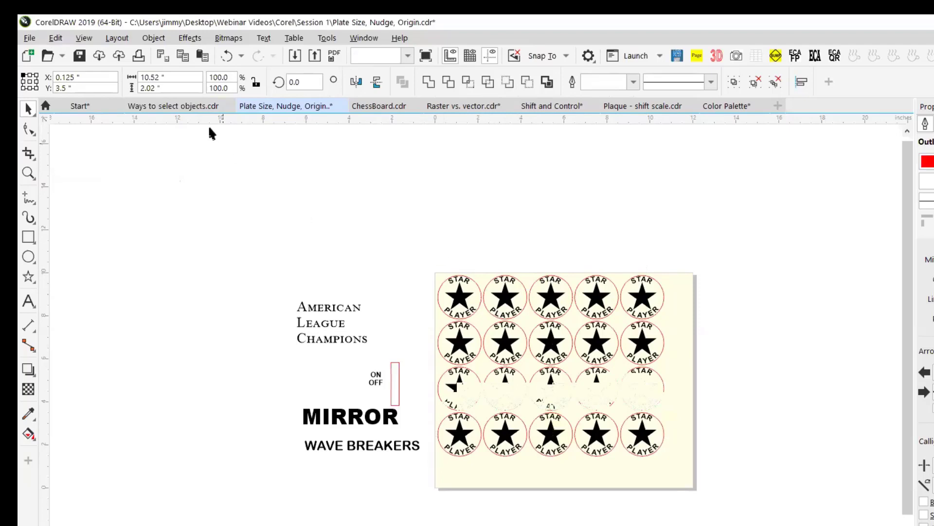
- Select the entire grid of STAR PLAYER emblems on the page and delete it
{"action": "left_click", "coordinate": [29, 173]}
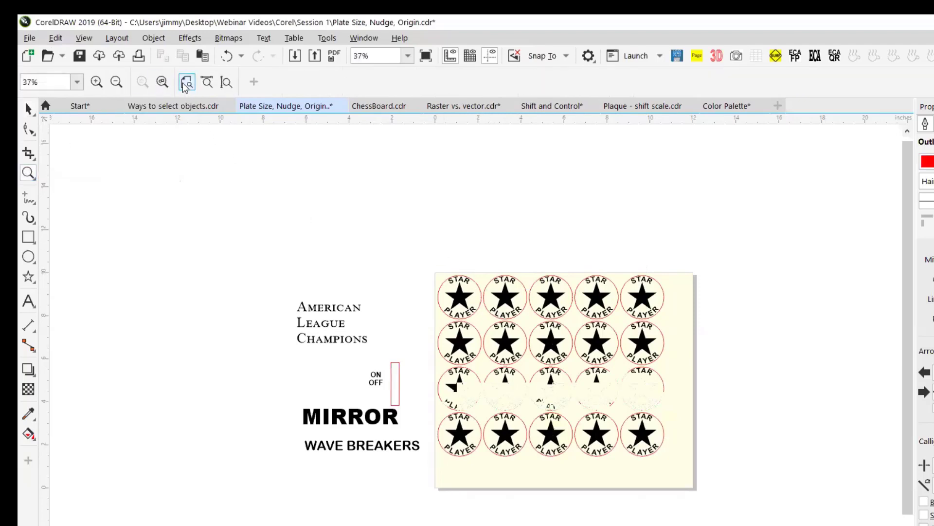
{"action": "left_click", "coordinate": [187, 82]}
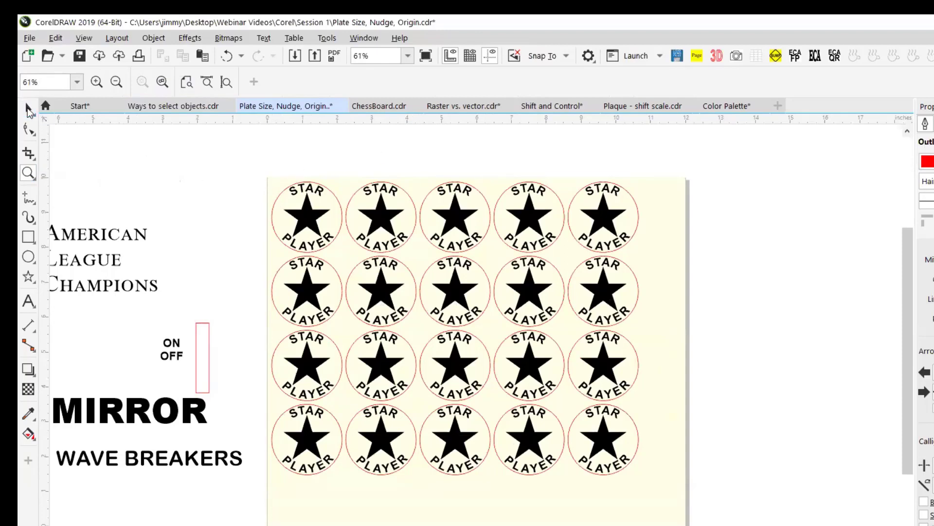
{"action": "left_click", "coordinate": [28, 108]}
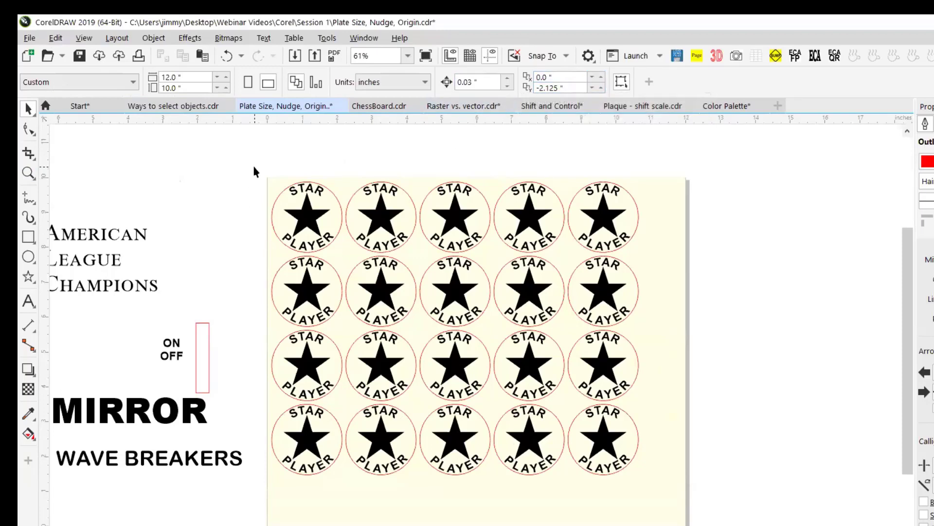
{"action": "left_click_drag", "start_coordinate": [255, 159], "coordinate": [657, 490]}
{"action": "key", "text": "Delete"}
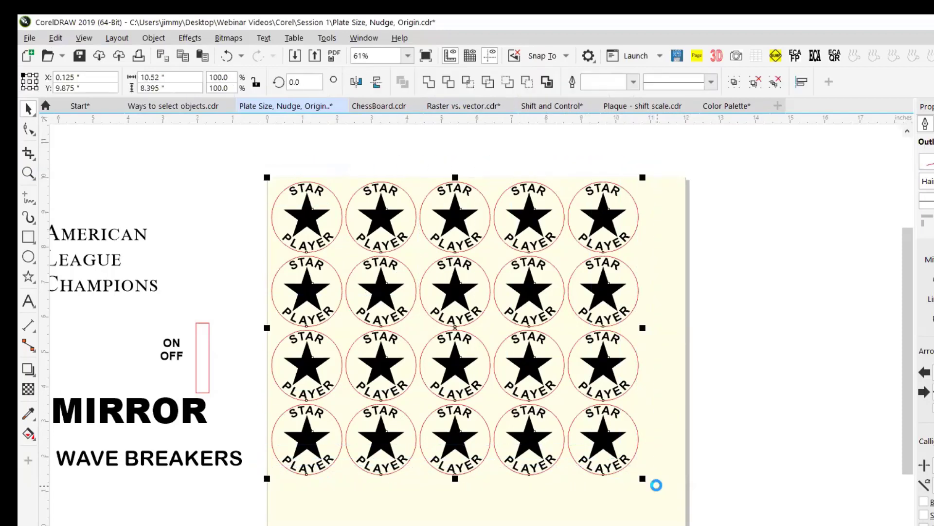
- Move the thin red rectangle onto the page and position its center reference point at X 2 inches and Y 7.5 inches
{"action": "left_click", "coordinate": [197, 357]}
{"action": "left_click_drag", "start_coordinate": [209, 341], "coordinate": [344, 254]}
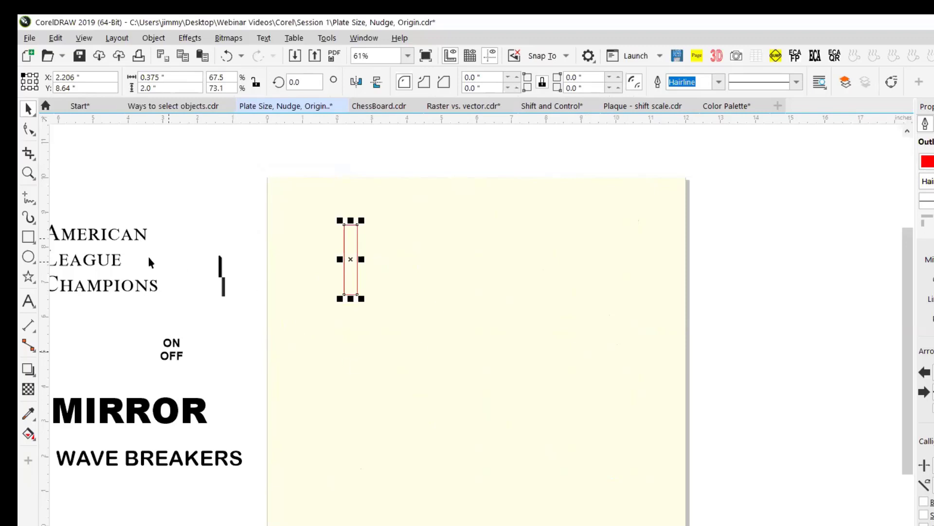
{"action": "left_click", "coordinate": [29, 82]}
{"action": "left_click_drag", "start_coordinate": [99, 78], "coordinate": [24, 80]}
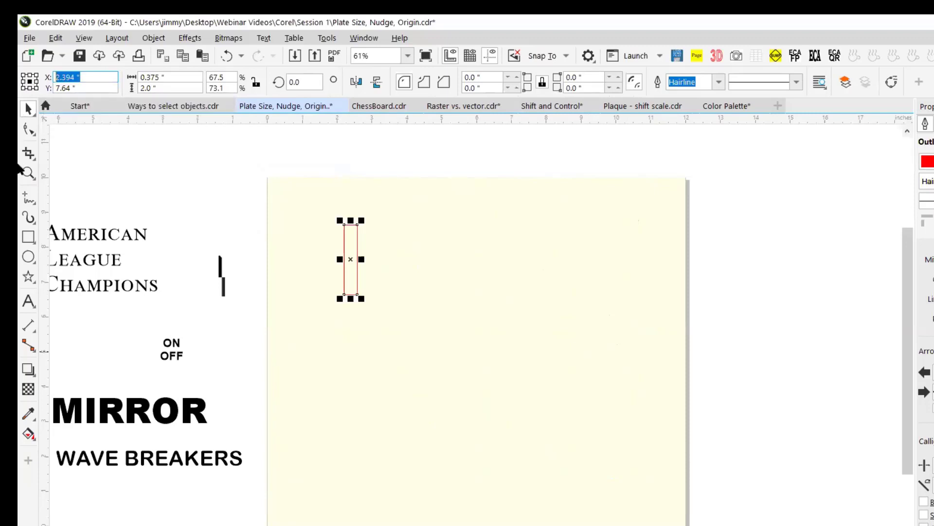
{"action": "type", "text": "2"}
{"action": "key", "text": "Return"}
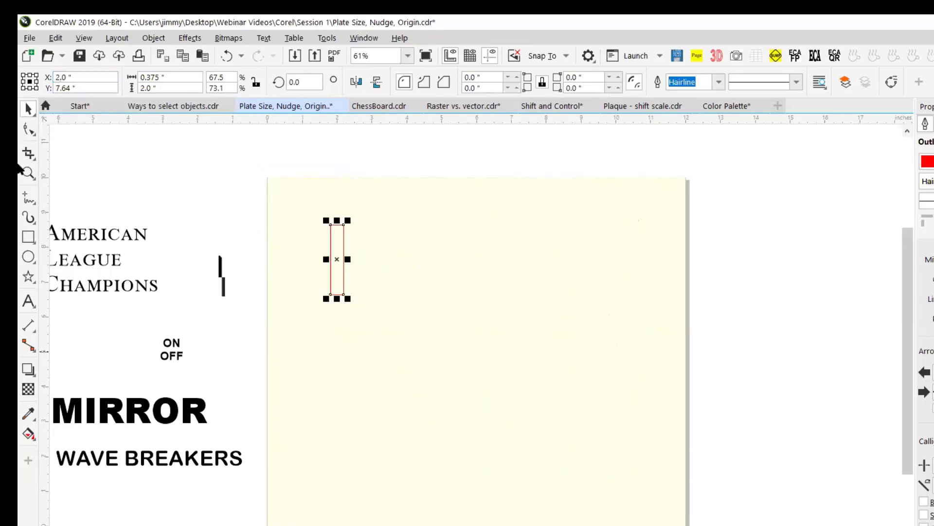
{"action": "left_click_drag", "start_coordinate": [80, 88], "coordinate": [21, 108]}
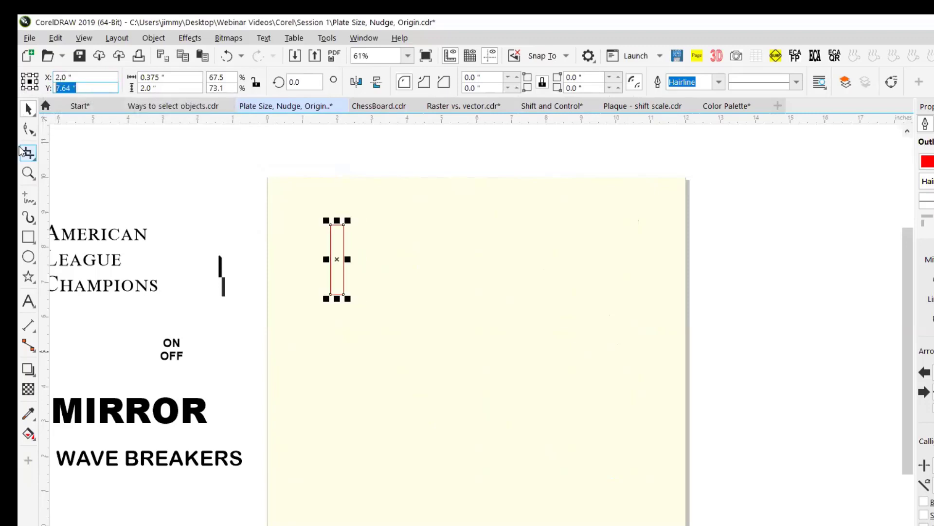
{"action": "type", "text": "7.5"}
{"action": "key", "text": "Return"}
- Move the ON OFF lettering onto the page and position its center at X 2 inches and Y 7.5 inches
{"action": "left_click", "coordinate": [174, 347]}
{"action": "left_click_drag", "start_coordinate": [174, 348], "coordinate": [299, 260]}
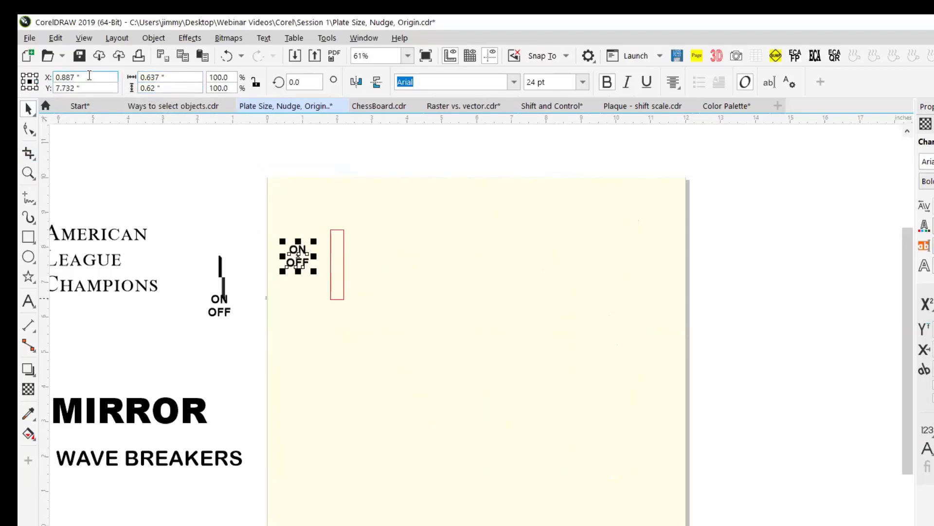
{"action": "left_click", "coordinate": [94, 77]}
{"action": "type", "text": "2"}
{"action": "key", "text": "Return"}
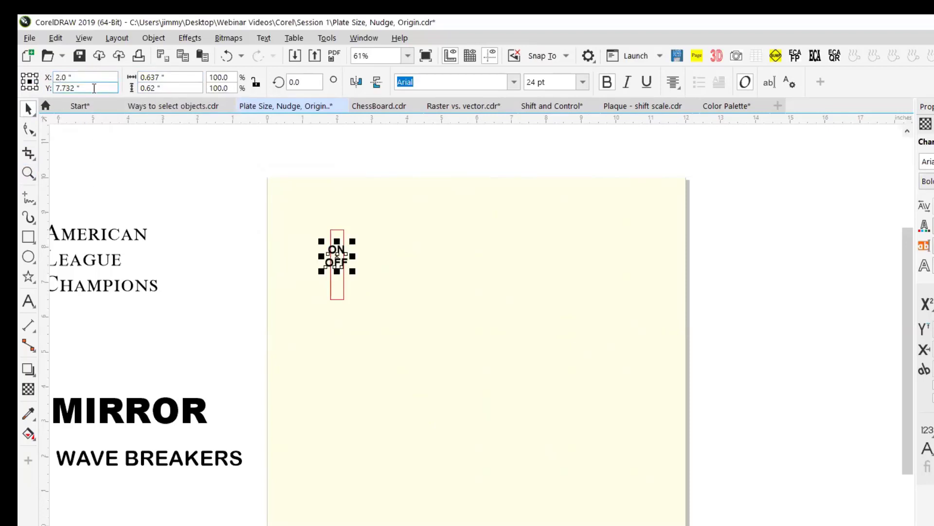
{"action": "left_click", "coordinate": [91, 87]}
{"action": "type", "text": "7.5"}
{"action": "key", "text": "Return"}
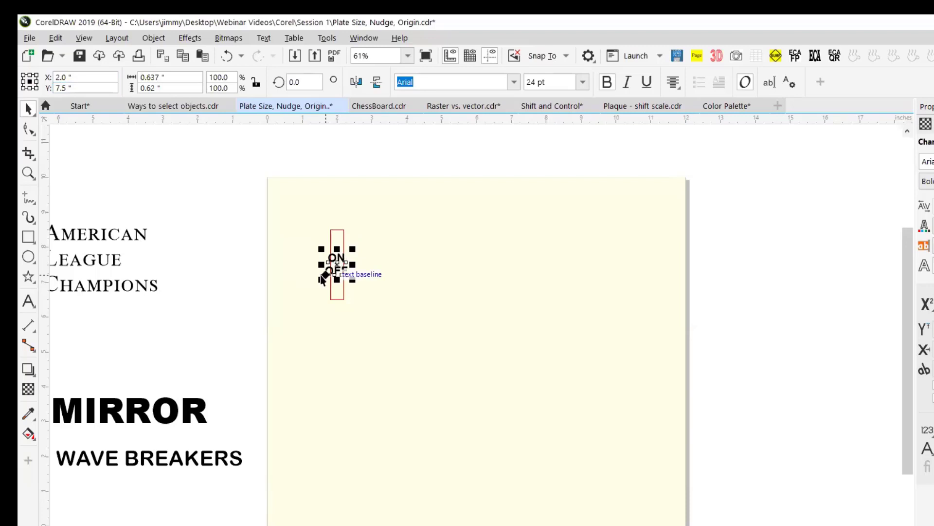
- Use the Shape tool to widen the ON OFF line spacing until OFF sits well below the red rectangle
{"action": "scroll", "coordinate": [319, 272], "scroll_direction": "up", "scroll_amount": 3}
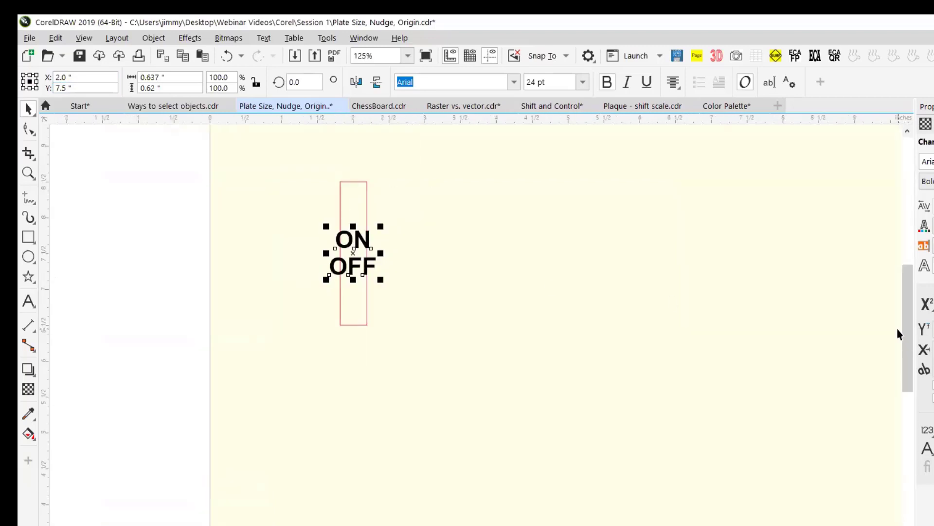
{"action": "left_click_drag", "start_coordinate": [907, 327], "coordinate": [907, 313]}
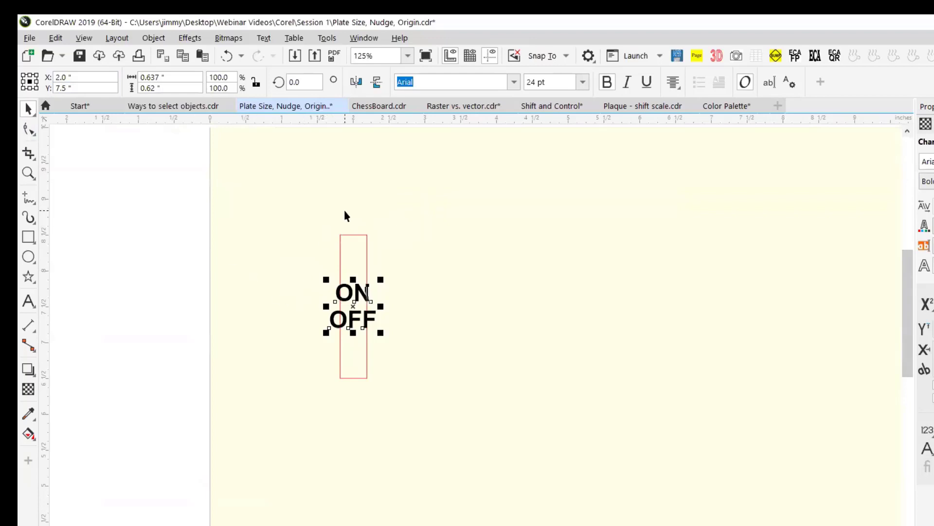
{"action": "left_click", "coordinate": [30, 131]}
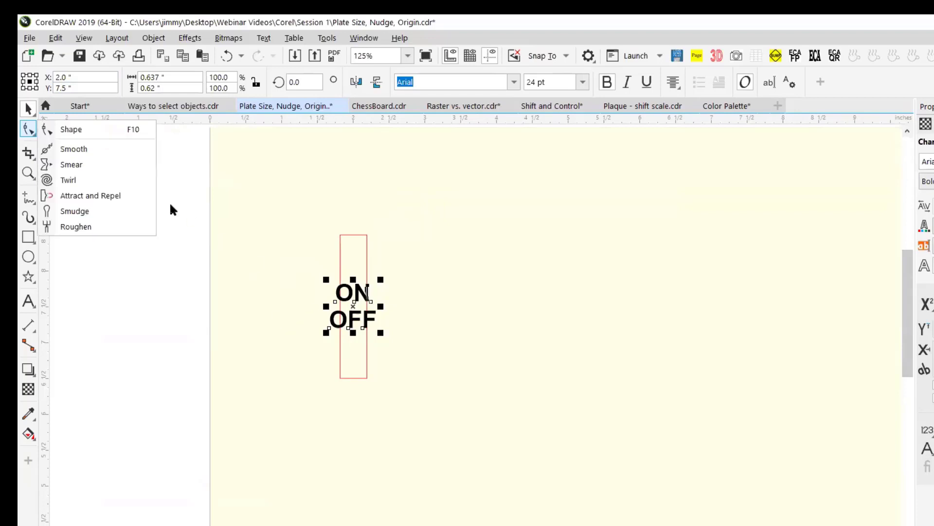
{"action": "left_click", "coordinate": [83, 131]}
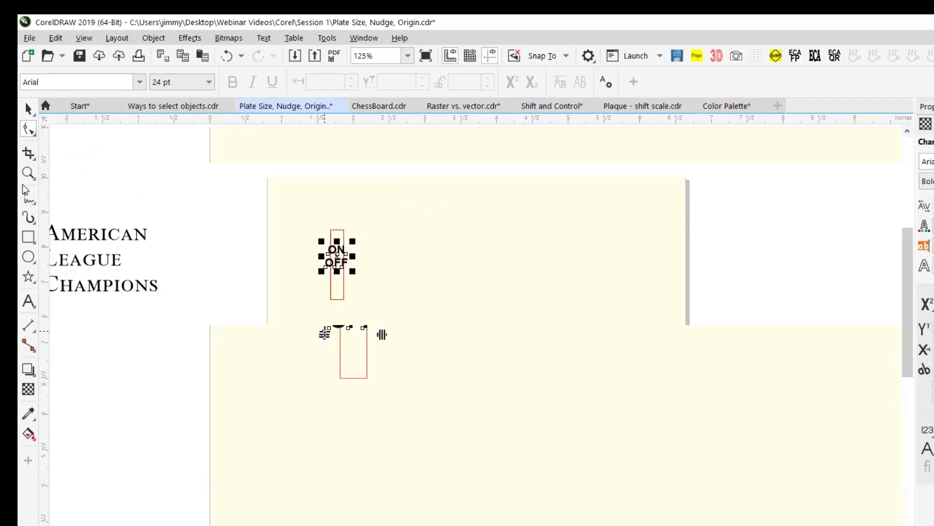
{"action": "left_click_drag", "start_coordinate": [326, 346], "coordinate": [331, 454]}
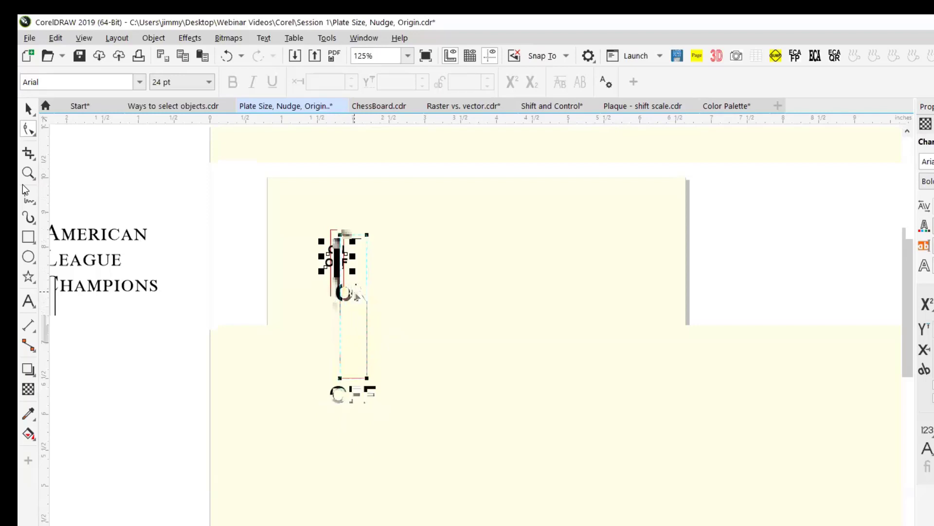
{"action": "left_click", "coordinate": [354, 292]}
{"action": "left_click", "coordinate": [342, 396]}
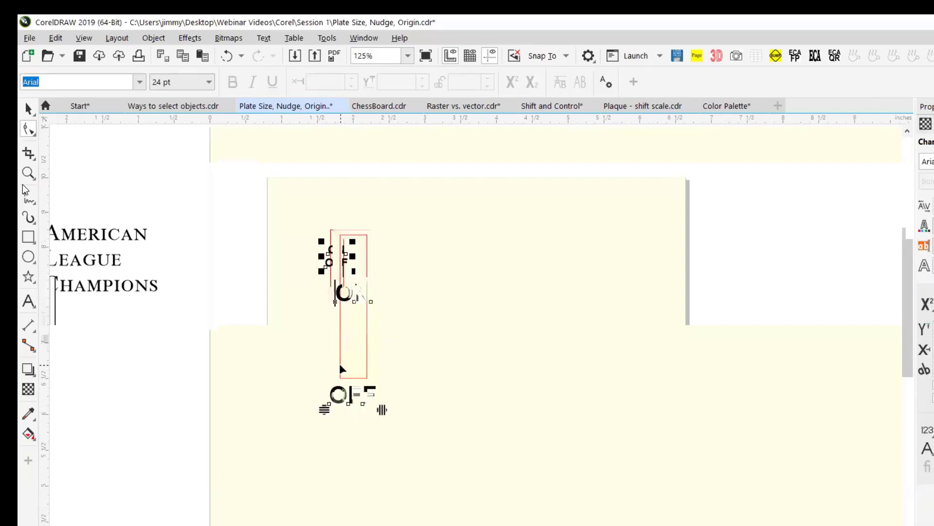
{"action": "left_click_drag", "start_coordinate": [325, 422], "coordinate": [325, 449]}
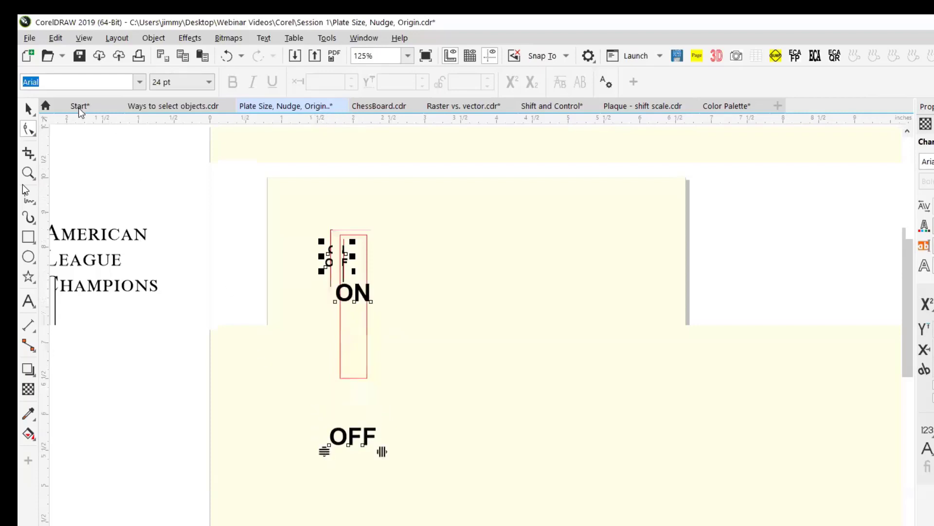
- Nudge the ON OFF lettering up to a center Y of about 6.8 inches
{"action": "key", "text": "space"}
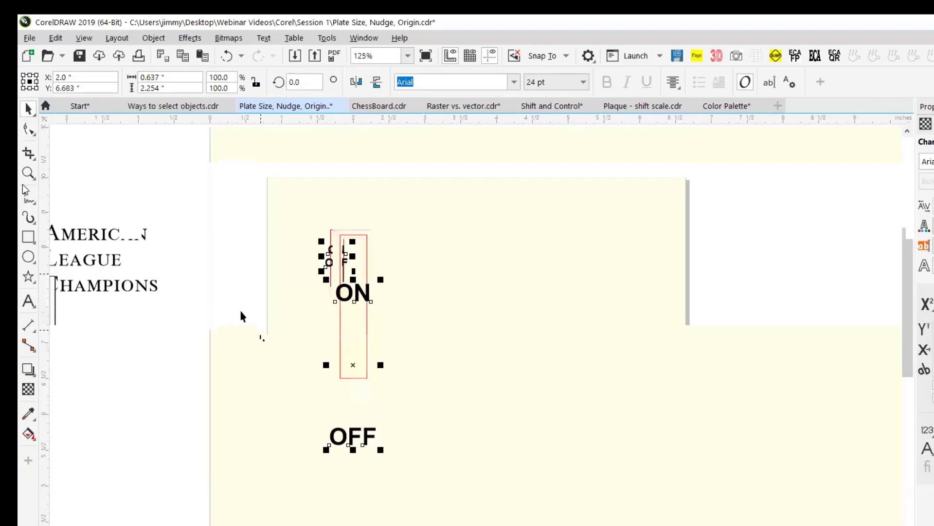
{"action": "key", "text": "Up"}
{"action": "key", "text": "Up"}
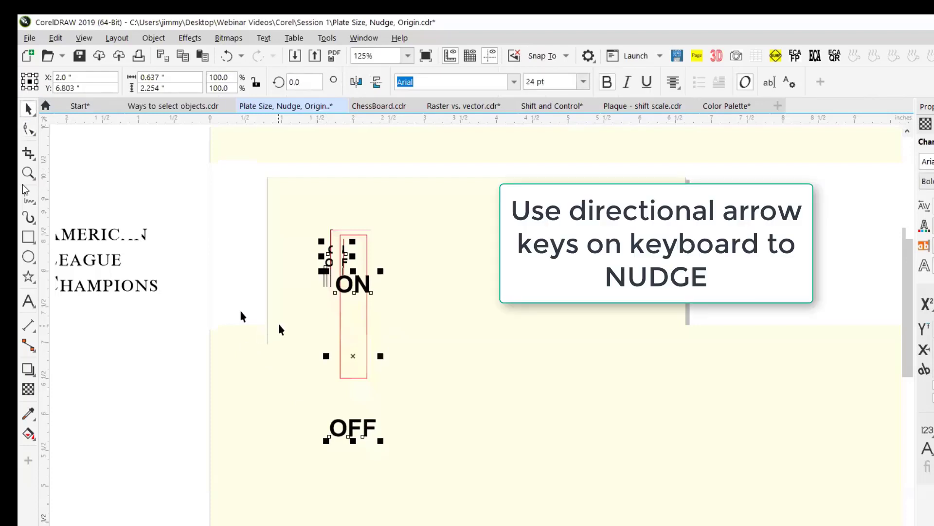
- Deselect everything and set the nudge distance to 0.1 inches
{"action": "left_click", "coordinate": [281, 327]}
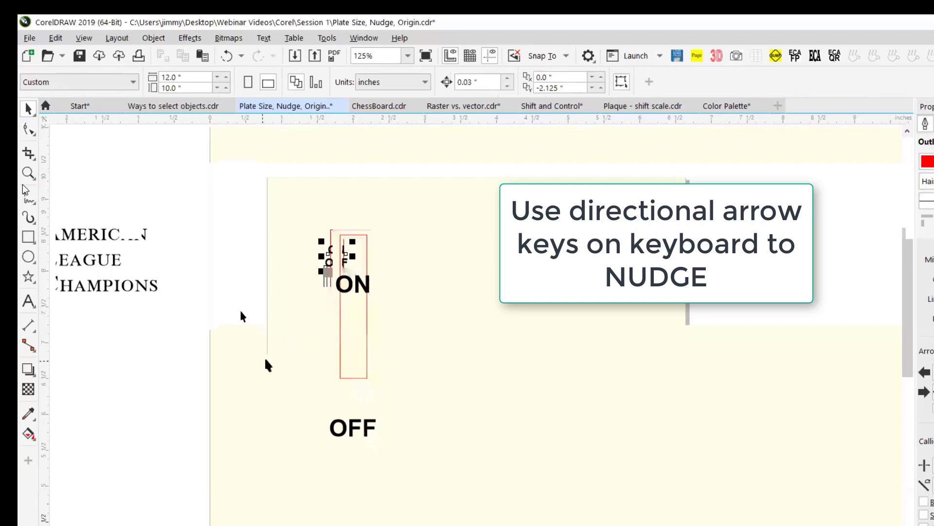
{"action": "left_click_drag", "start_coordinate": [485, 82], "coordinate": [437, 82]}
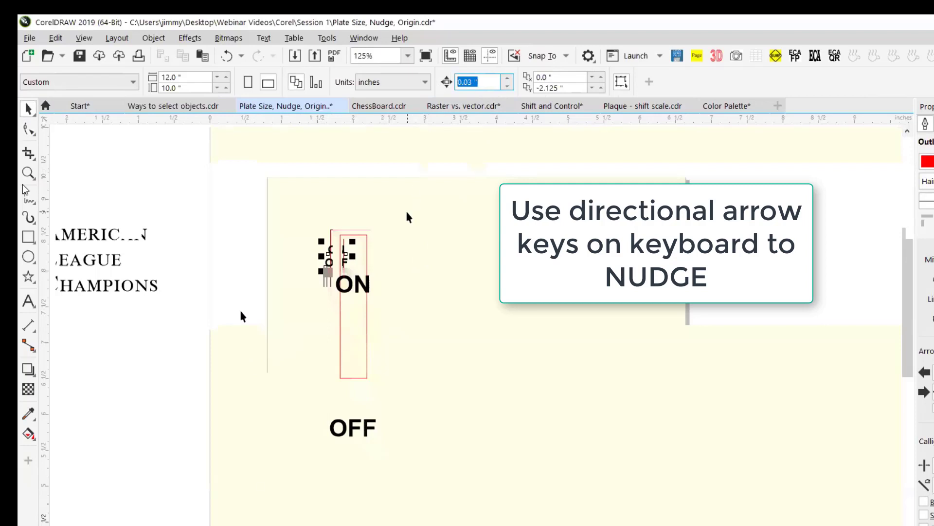
{"action": "type", "text": ".1"}
{"action": "key", "text": "Return"}
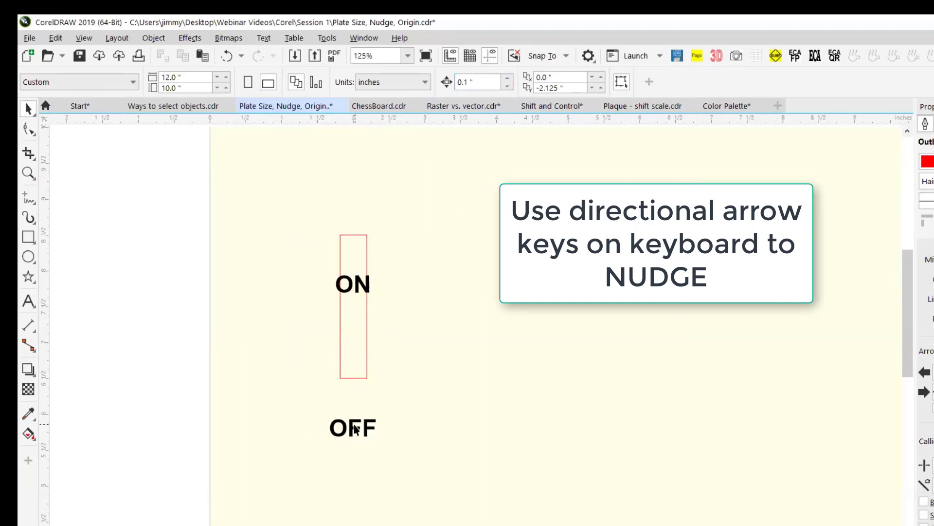
- Nudge the ON OFF lettering up in 0.1-inch increments until ON sits just above the red rectangle
{"action": "left_click", "coordinate": [352, 432]}
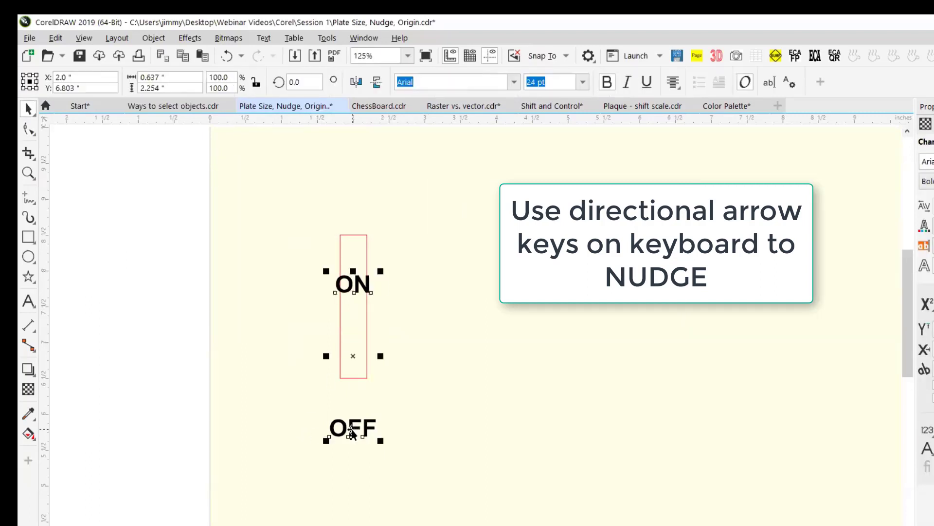
{"action": "key", "text": "Up"}
{"action": "key", "text": "Up"}
{"action": "key", "text": "Up"}
{"action": "key", "text": "Up"}
{"action": "key", "text": "Up"}
{"action": "key", "text": "Up"}
{"action": "key", "text": "Up"}
{"action": "key", "text": "Up"}
{"action": "key", "text": "Up"}
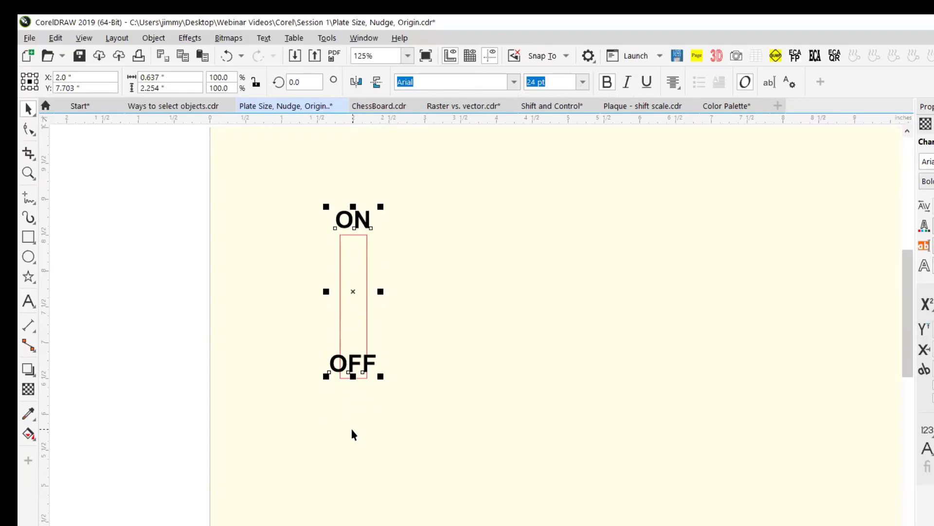
{"action": "key", "text": "Up"}
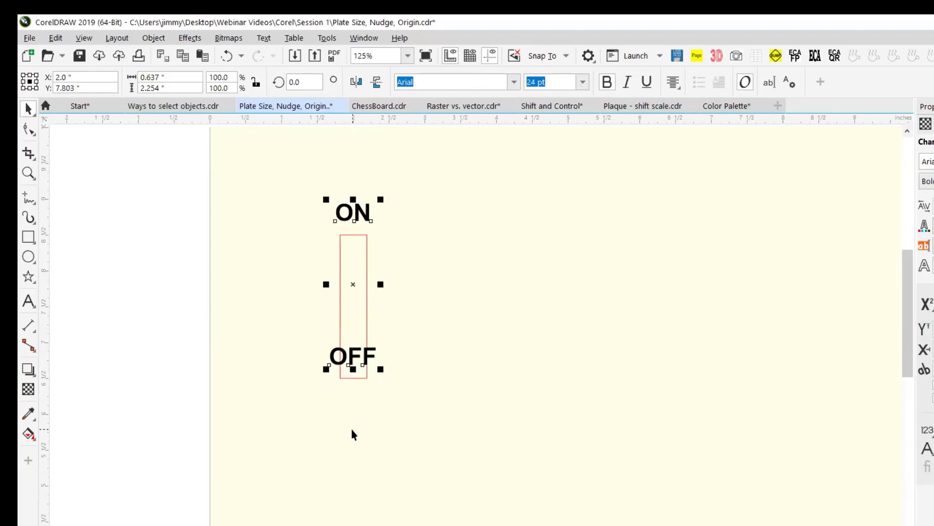
- Widen the ON OFF line spacing with the Shape tool so OFF sits just below the red rectangle
{"action": "left_click", "coordinate": [32, 132]}
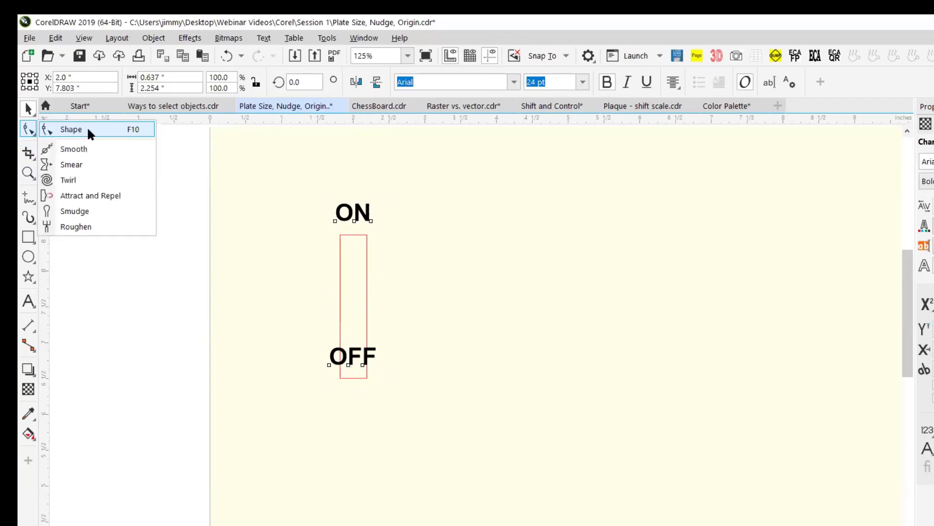
{"action": "left_click", "coordinate": [71, 129]}
{"action": "left_click_drag", "start_coordinate": [325, 366], "coordinate": [324, 414]}
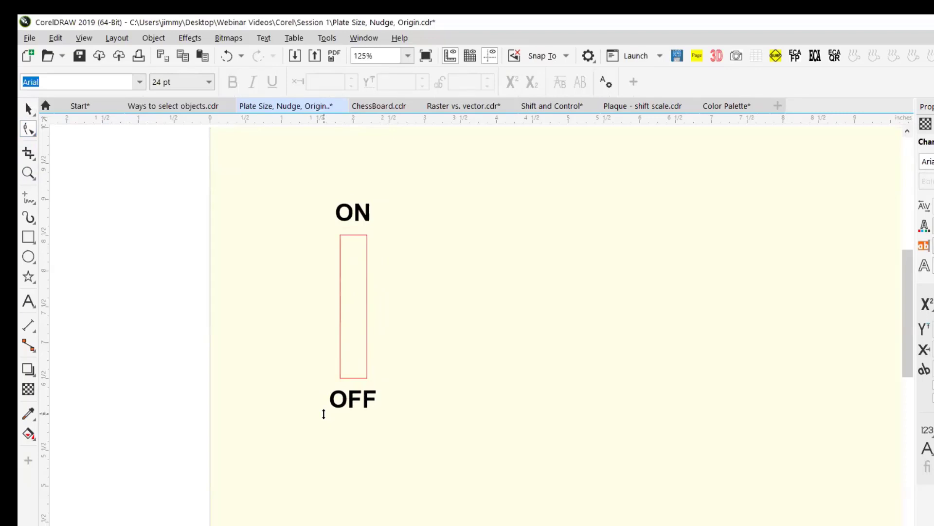
{"action": "left_click_drag", "start_coordinate": [324, 414], "coordinate": [324, 414]}
{"action": "left_click", "coordinate": [27, 108]}
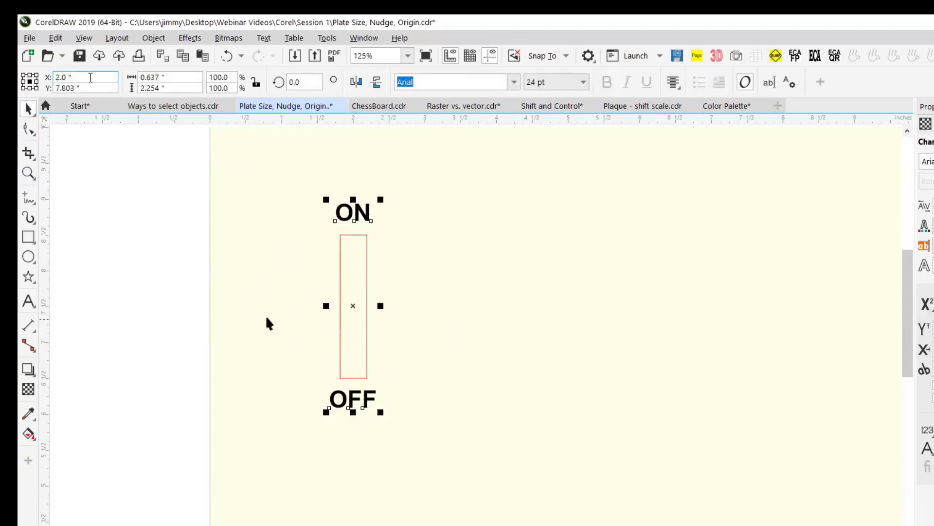
- Set the ON OFF lettering's center Y position to 7.5 inches
{"action": "left_click_drag", "start_coordinate": [98, 87], "coordinate": [54, 87]}
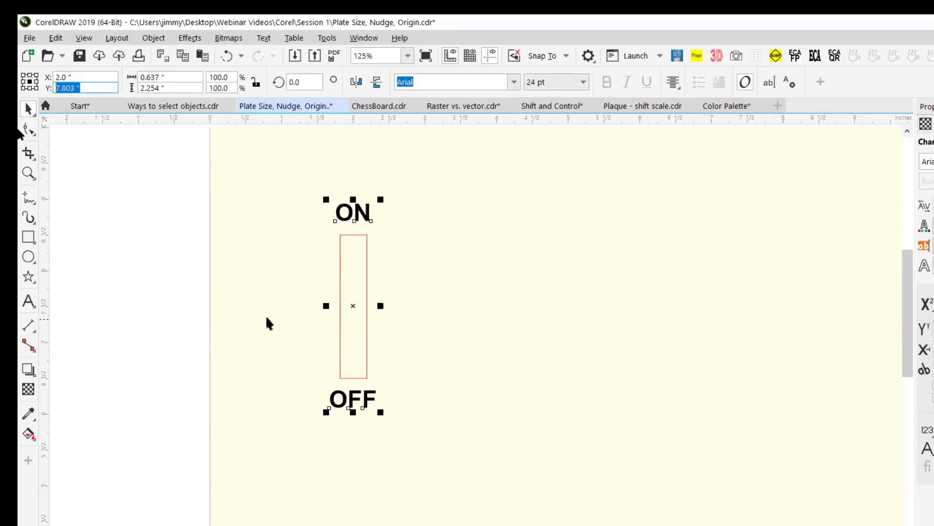
{"action": "type", "text": "7.5"}
{"action": "key", "text": "Return"}
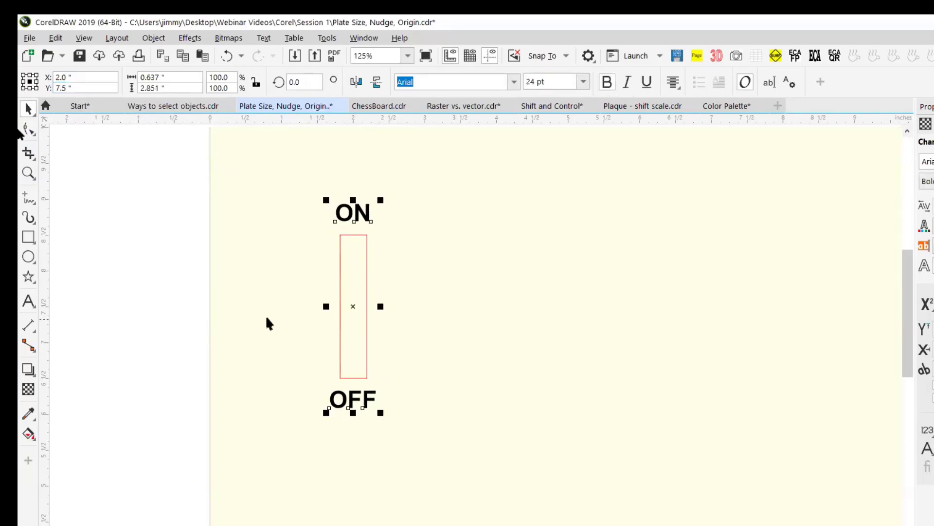
- Select the ON OFF lettering together with the red rectangle and delete them from the page
{"action": "left_click", "coordinate": [256, 234]}
{"action": "left_click_drag", "start_coordinate": [331, 407], "coordinate": [355, 428]}
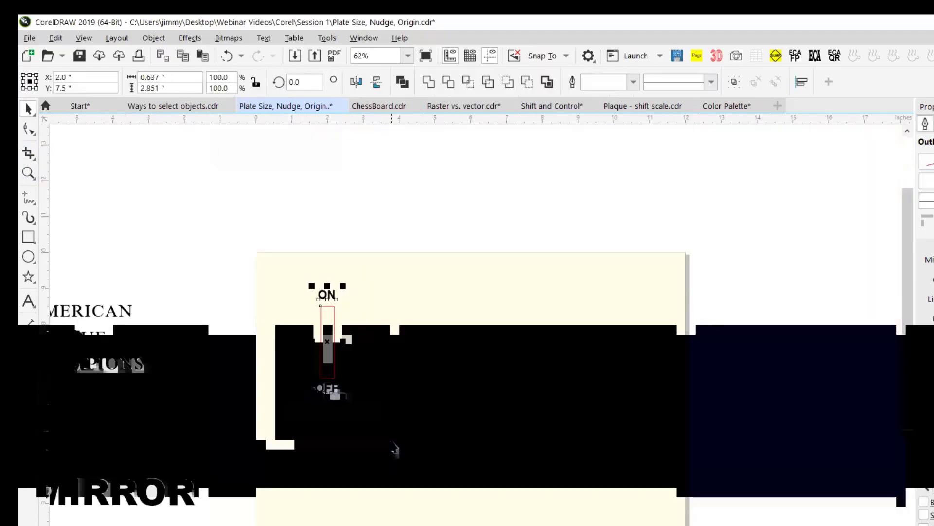
{"action": "key", "text": "Delete"}
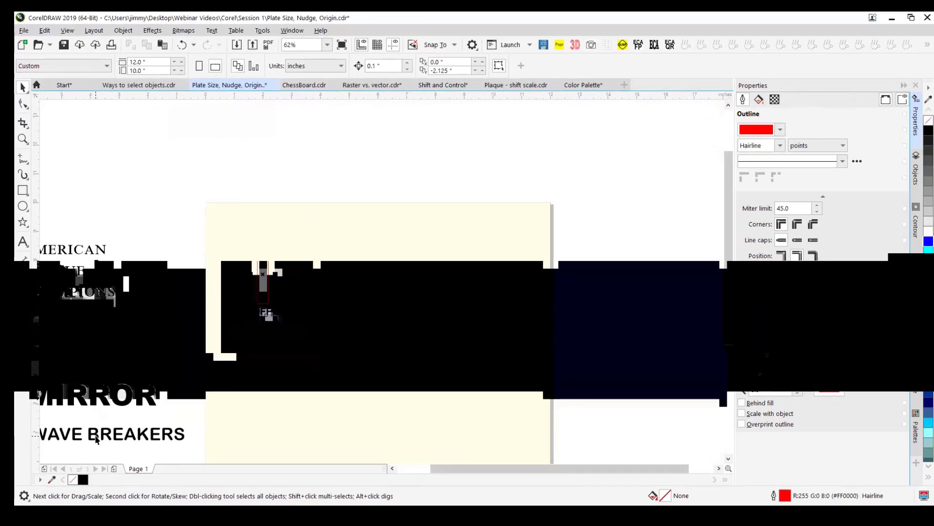
- Move the WAVE BREAKERS text onto the upper part of the page and enlarge it to about 10.9 inches wide
{"action": "left_click", "coordinate": [97, 436]}
{"action": "left_click_drag", "start_coordinate": [97, 435], "coordinate": [288, 251]}
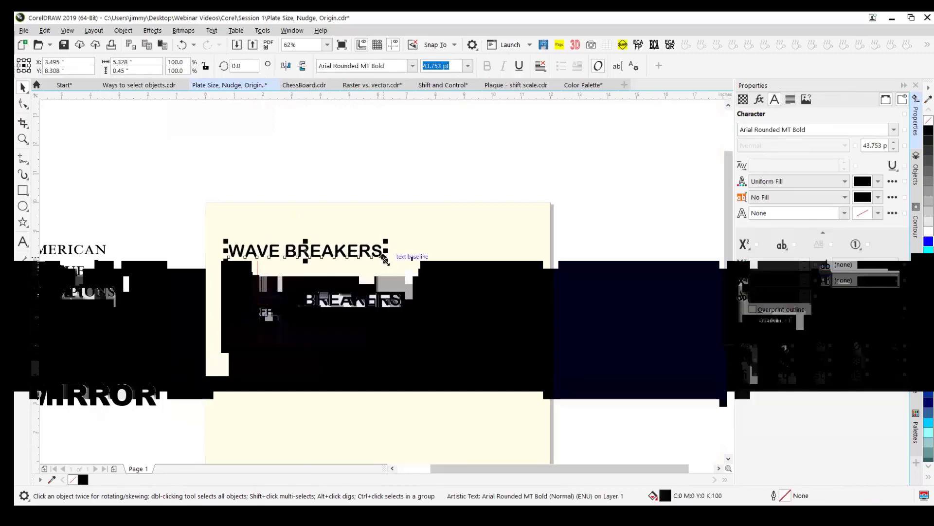
{"action": "left_click_drag", "start_coordinate": [385, 261], "coordinate": [545, 374]}
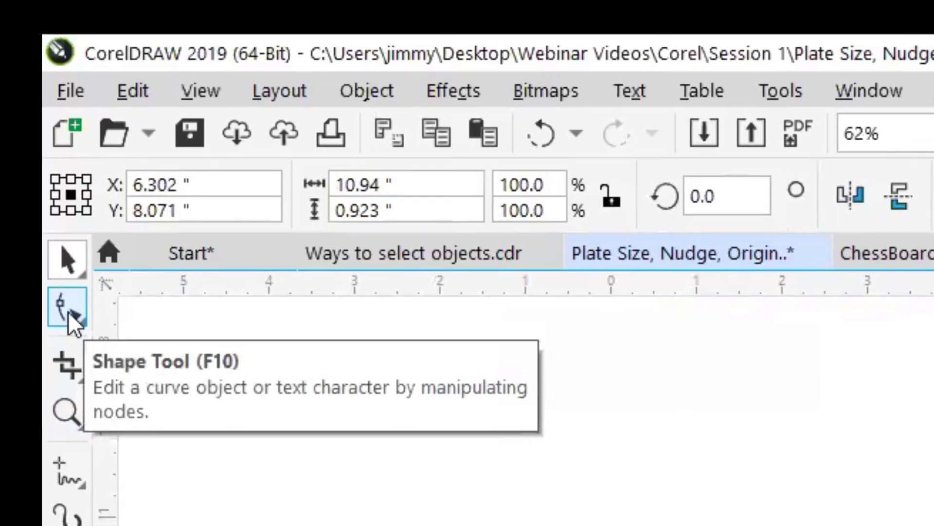
- Examine the character nodes beneath the letters of WAVE up close with the Shape tool
{"action": "left_click", "coordinate": [69, 317]}
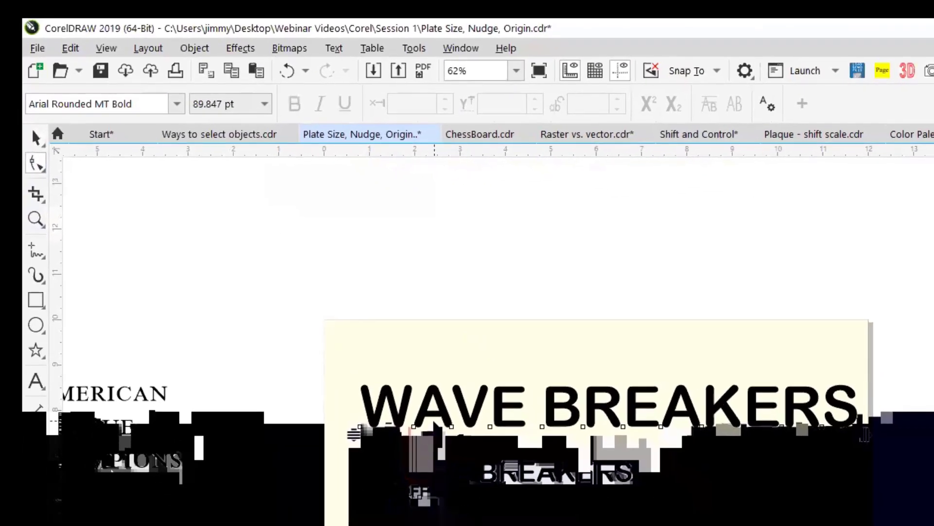
{"action": "scroll", "coordinate": [434, 428], "scroll_direction": "up", "scroll_amount": 5}
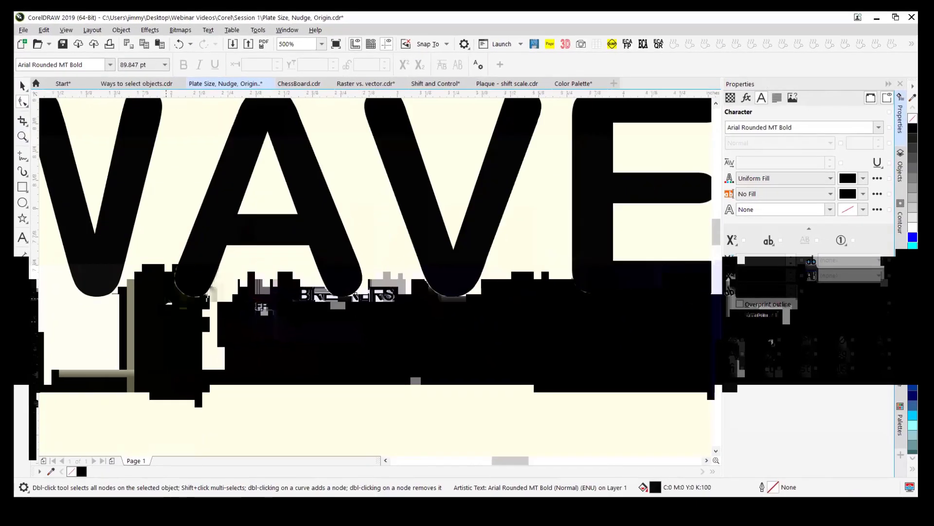
{"action": "left_click", "coordinate": [167, 295]}
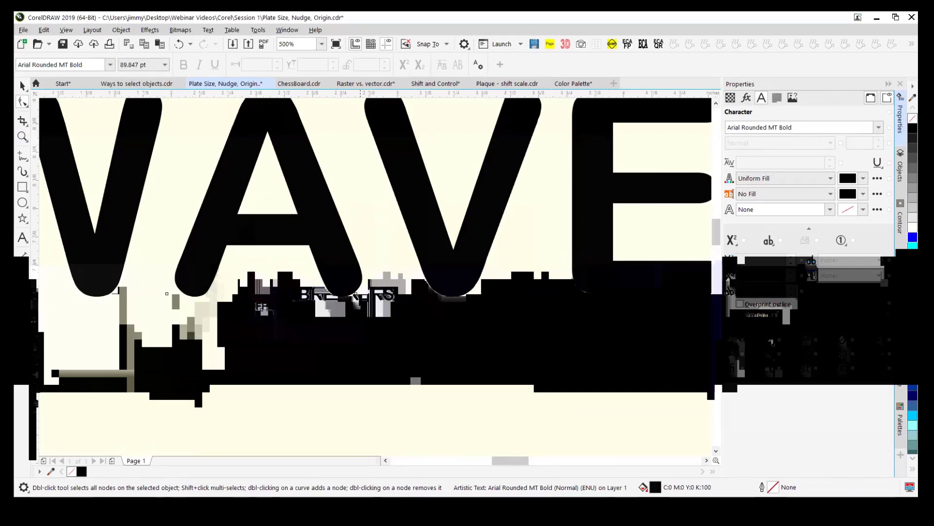
{"action": "left_click", "coordinate": [356, 299]}
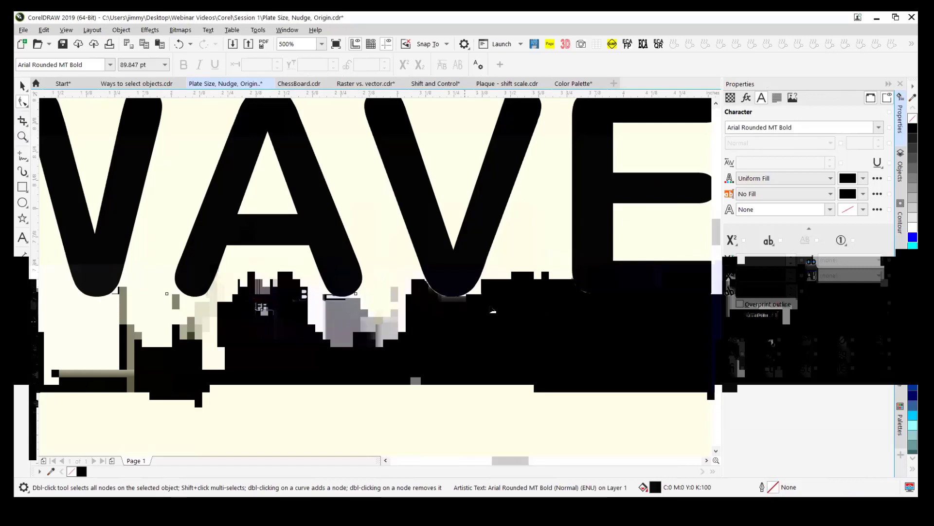
{"action": "left_click", "coordinate": [552, 301]}
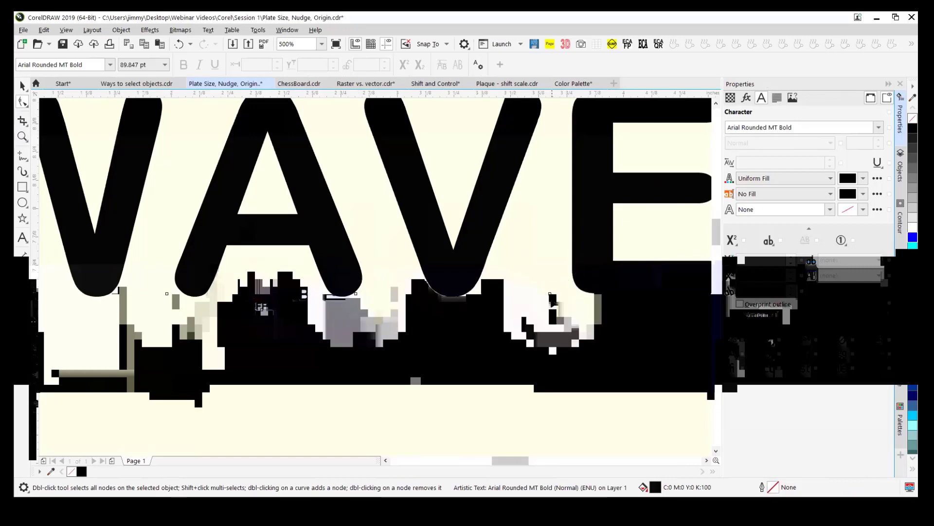
{"action": "scroll", "coordinate": [336, 304], "scroll_direction": "down", "scroll_amount": 5}
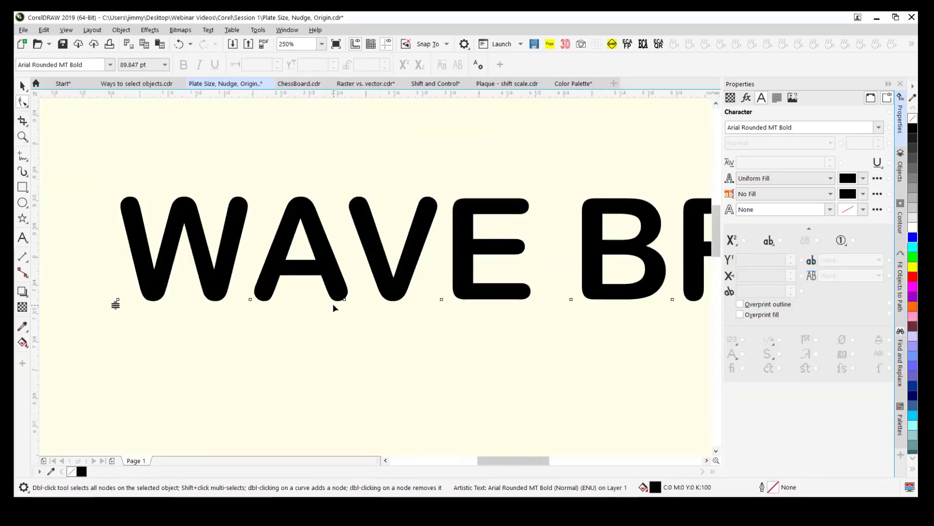
{"action": "scroll", "coordinate": [450, 338], "scroll_direction": "down", "scroll_amount": 2}
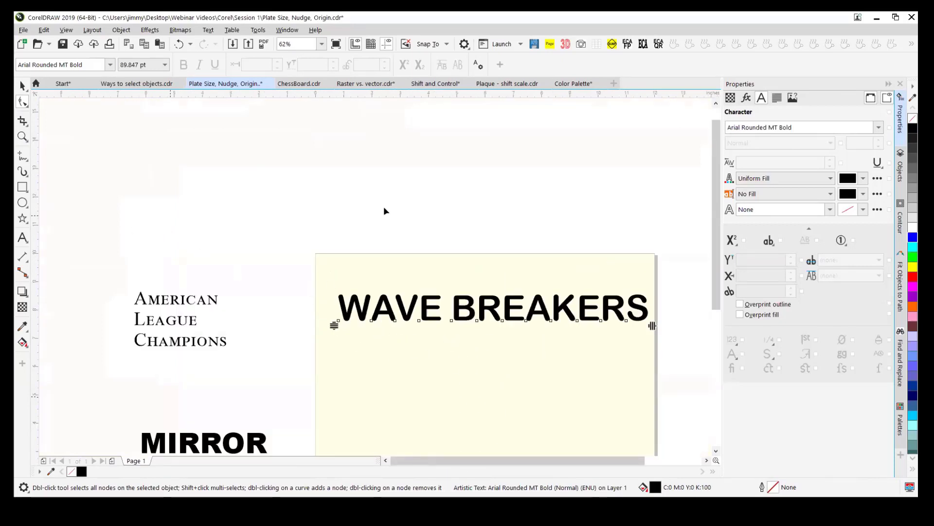
- With the Shape tool, nudge every second letter of WAVE BREAKERS (A, E, R, A, E, S) up by four 0.1 inch increments
{"action": "left_click", "coordinate": [22, 85]}
{"action": "left_click", "coordinate": [252, 184]}
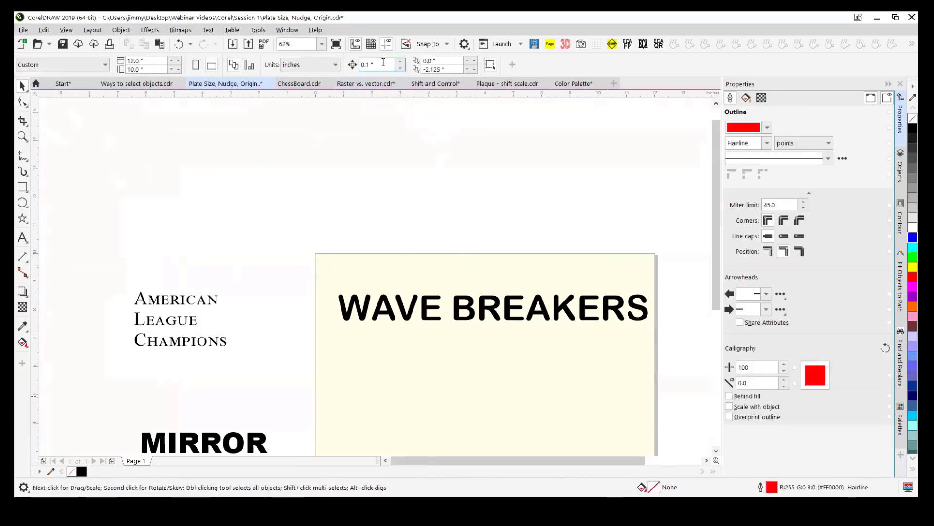
{"action": "left_click", "coordinate": [389, 320]}
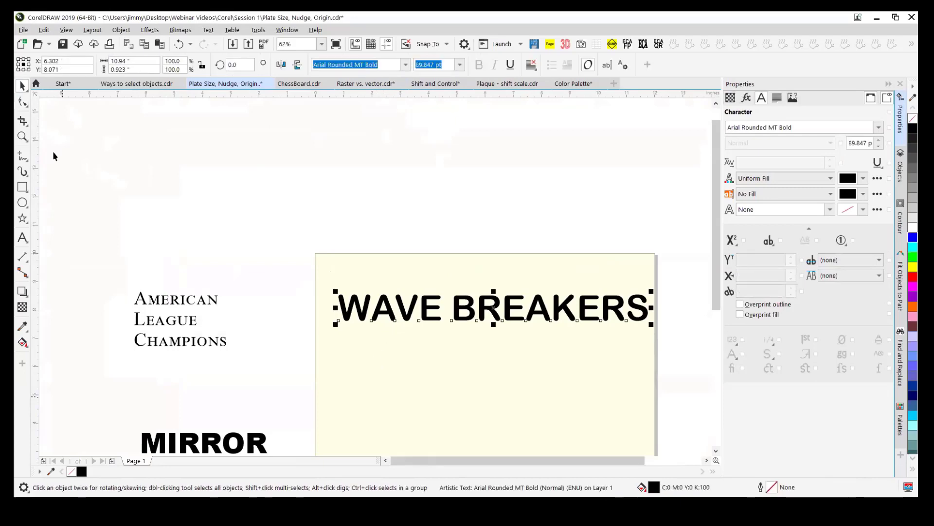
{"action": "left_click", "coordinate": [23, 103]}
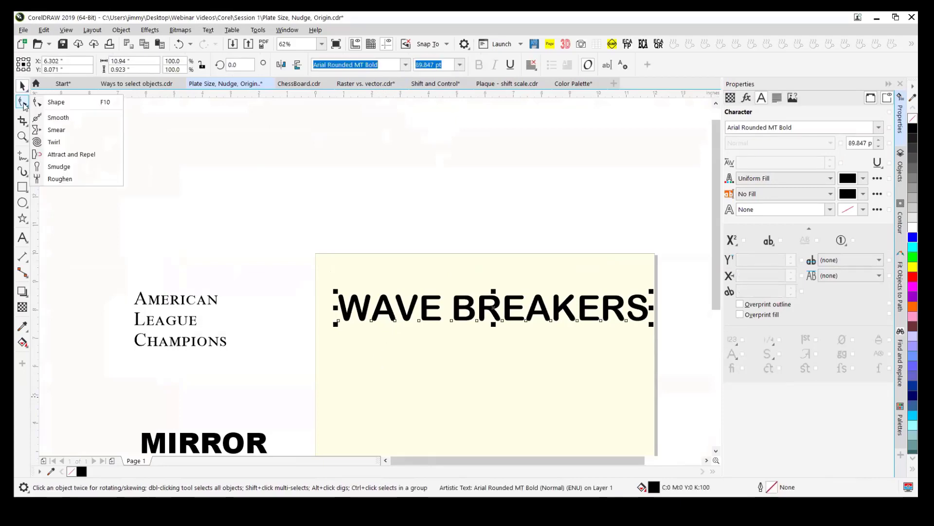
{"action": "left_click", "coordinate": [53, 98]}
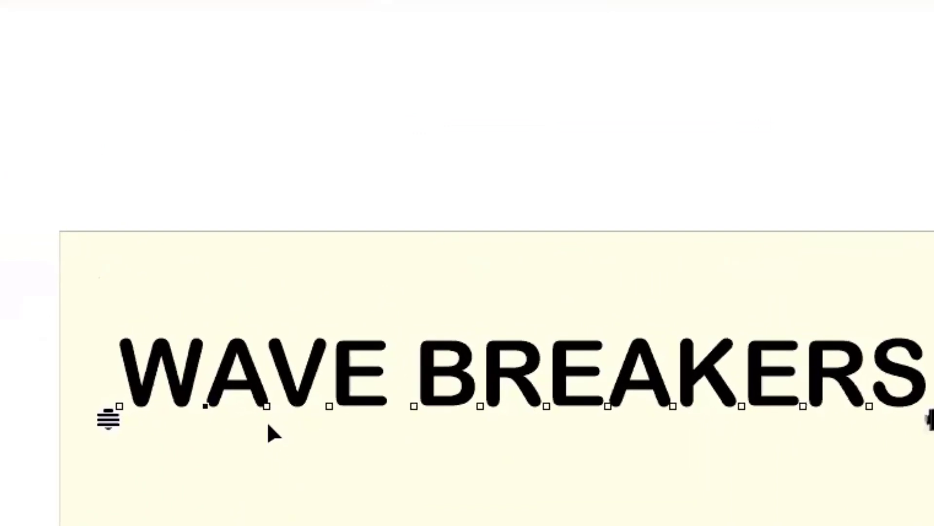
{"action": "left_click", "coordinate": [325, 404]}
{"action": "left_click", "coordinate": [478, 408], "text": "shift"}
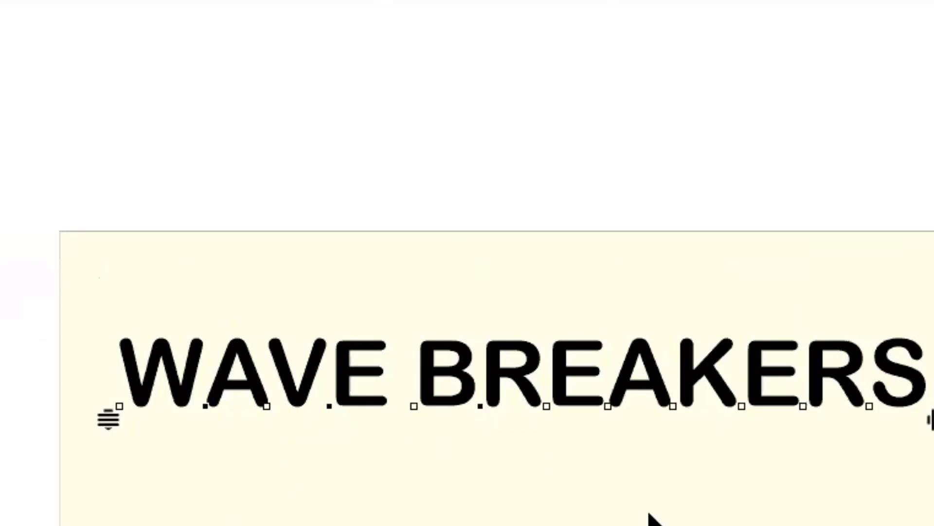
{"action": "left_click", "coordinate": [608, 406], "text": "shift"}
{"action": "left_click", "coordinate": [867, 408], "text": "shift"}
{"action": "key", "text": "Up"}
{"action": "key", "text": "Up"}
{"action": "key", "text": "Up"}
{"action": "key", "text": "Up"}
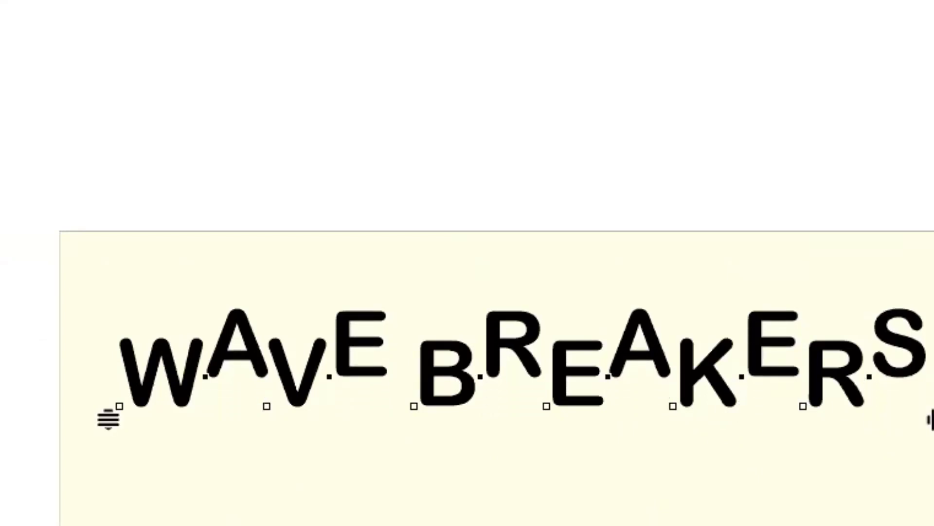
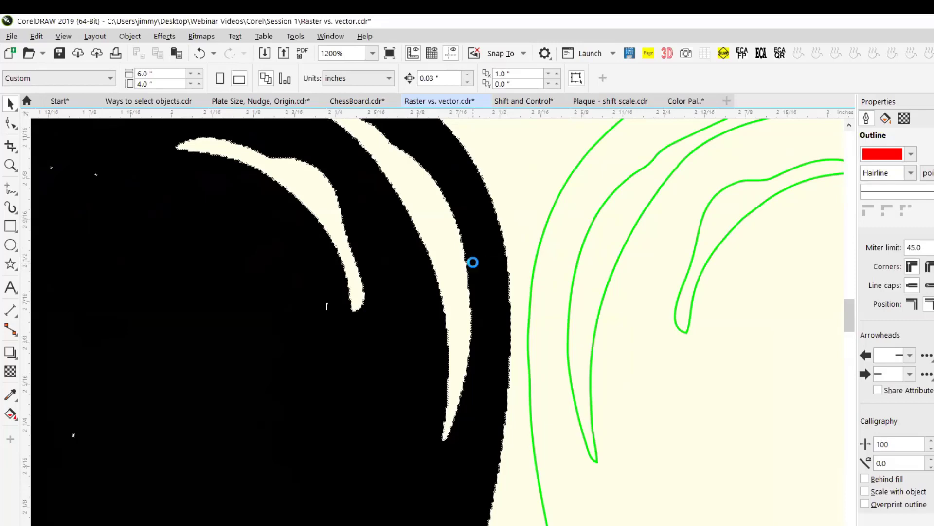
- Compare the black bitmap apple with the green vector apple and examine the astronaut in the moon photo up close
{"action": "scroll", "coordinate": [475, 267], "scroll_direction": "down", "scroll_amount": 4}
{"action": "scroll", "coordinate": [474, 267], "scroll_direction": "up", "scroll_amount": 2}
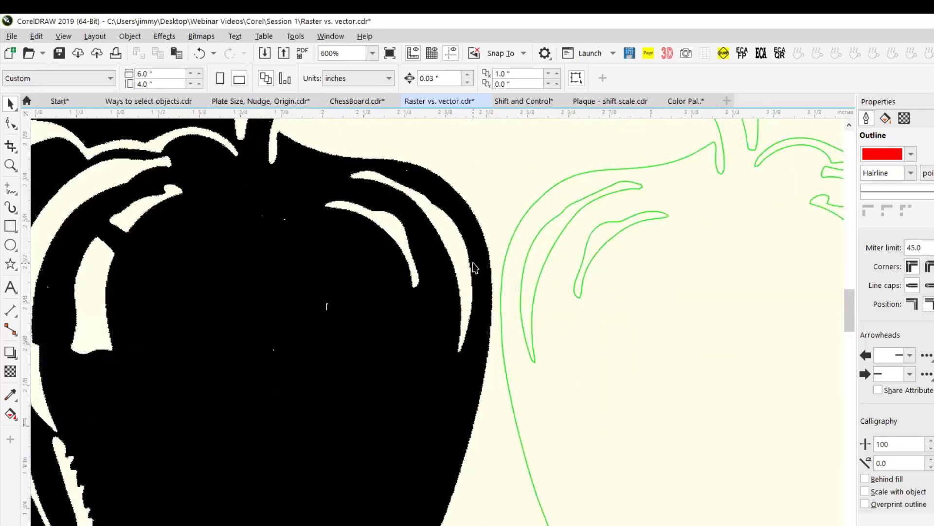
{"action": "scroll", "coordinate": [474, 267], "scroll_direction": "down", "scroll_amount": 4}
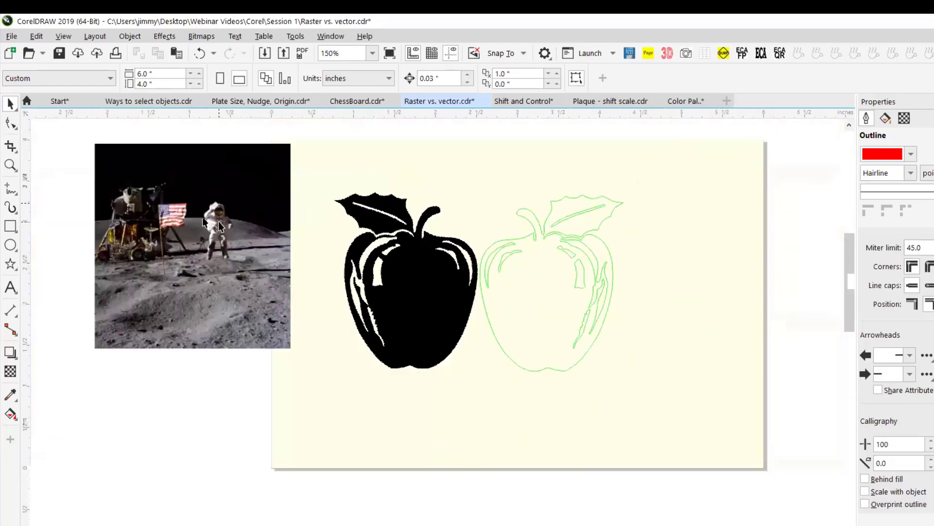
{"action": "scroll", "coordinate": [219, 225], "scroll_direction": "up", "scroll_amount": 4}
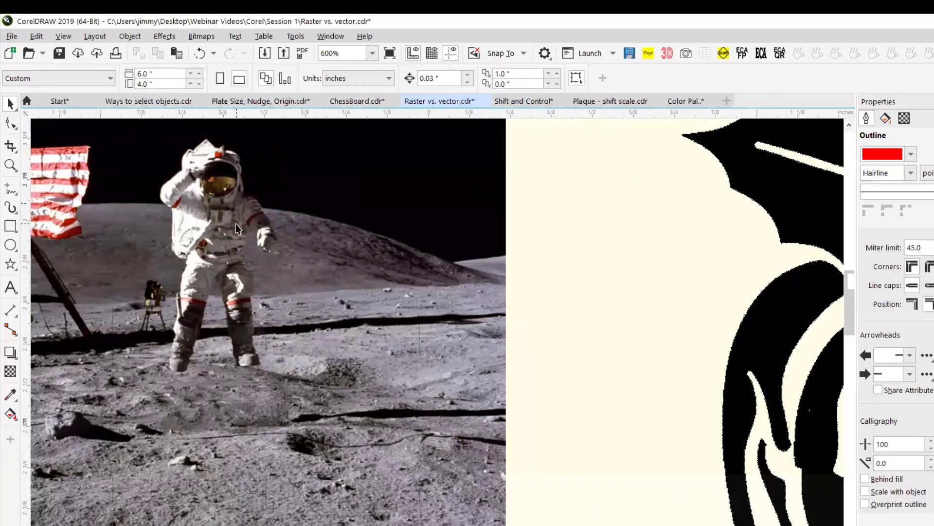
{"action": "scroll", "coordinate": [236, 224], "scroll_direction": "up", "scroll_amount": 6}
{"action": "scroll", "coordinate": [236, 224], "scroll_direction": "up", "scroll_amount": 4}
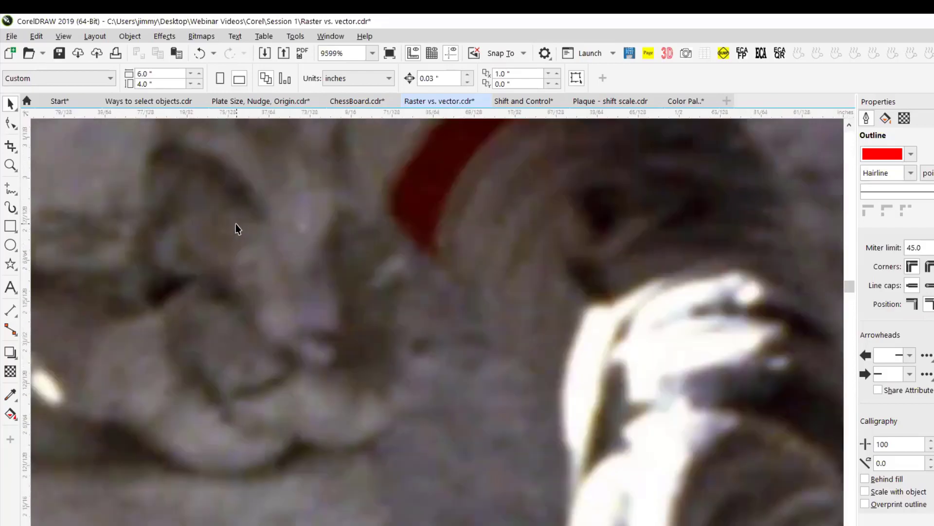
{"action": "scroll", "coordinate": [237, 228], "scroll_direction": "down", "scroll_amount": 10}
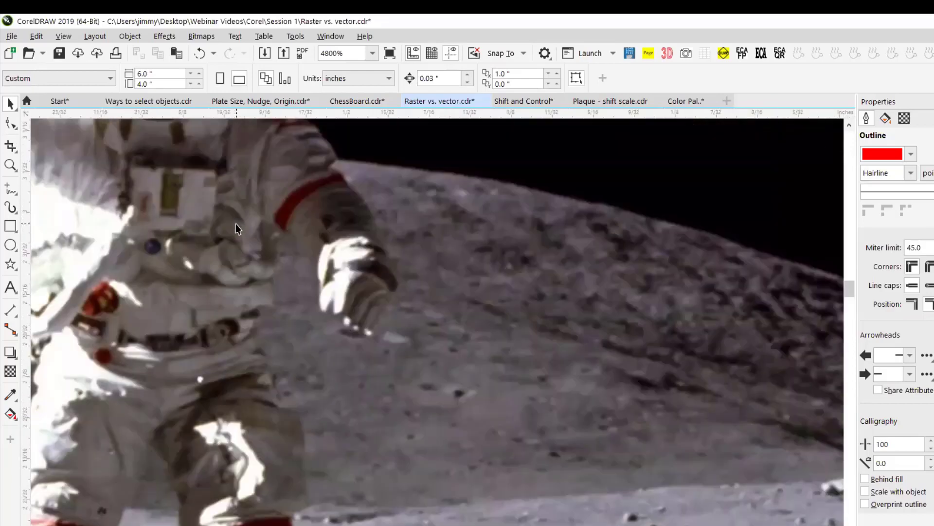
{"action": "scroll", "coordinate": [237, 229], "scroll_direction": "down", "scroll_amount": 2}
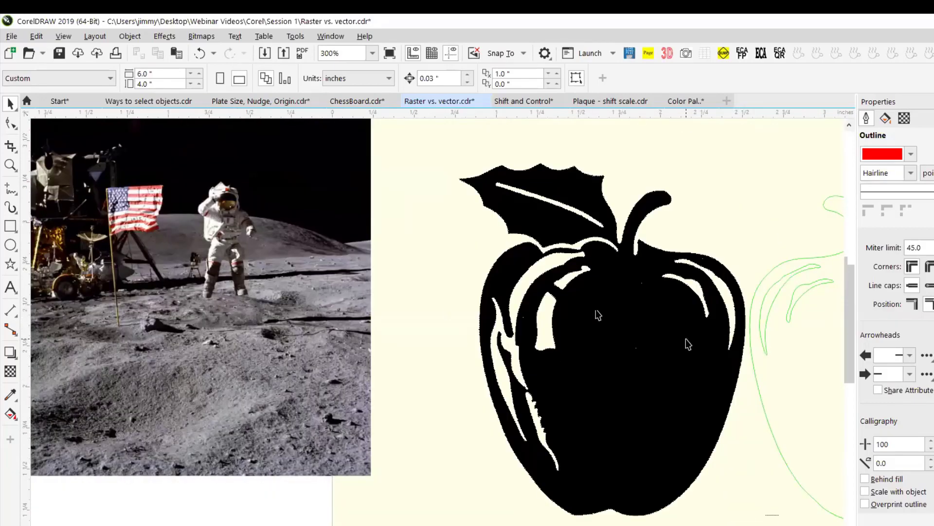
- Examine the pixel edges of the highlights in the black bitmap apple at high magnification
{"action": "scroll", "coordinate": [751, 351], "scroll_direction": "up", "scroll_amount": 2}
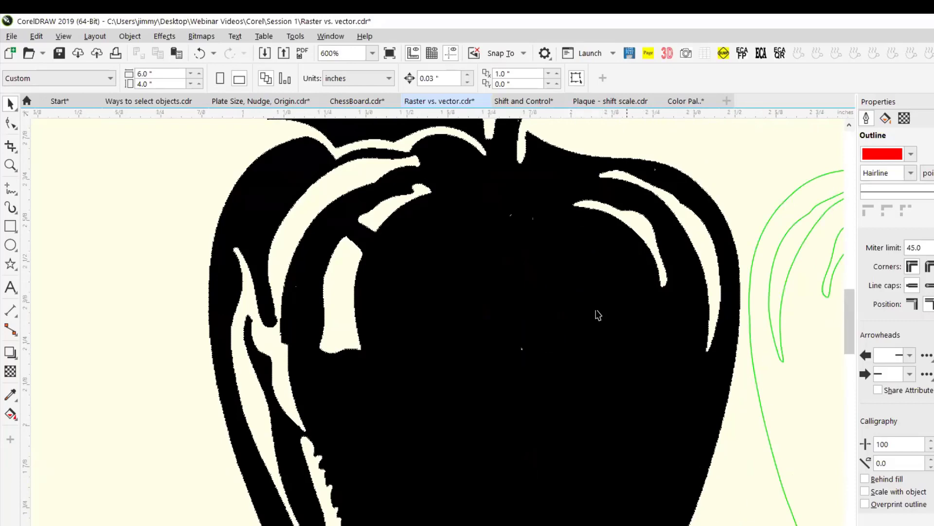
{"action": "scroll", "coordinate": [599, 315], "scroll_direction": "right", "scroll_amount": 3}
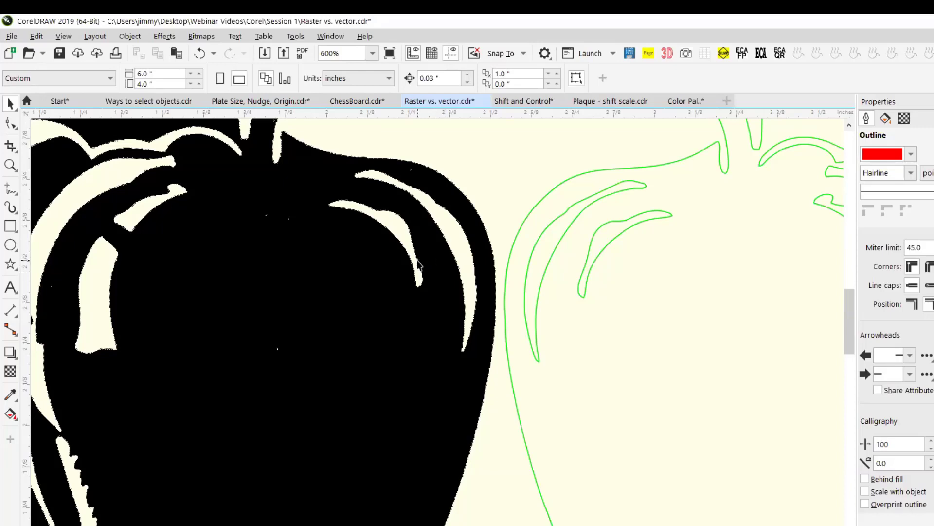
{"action": "scroll", "coordinate": [415, 261], "scroll_direction": "up", "scroll_amount": 7}
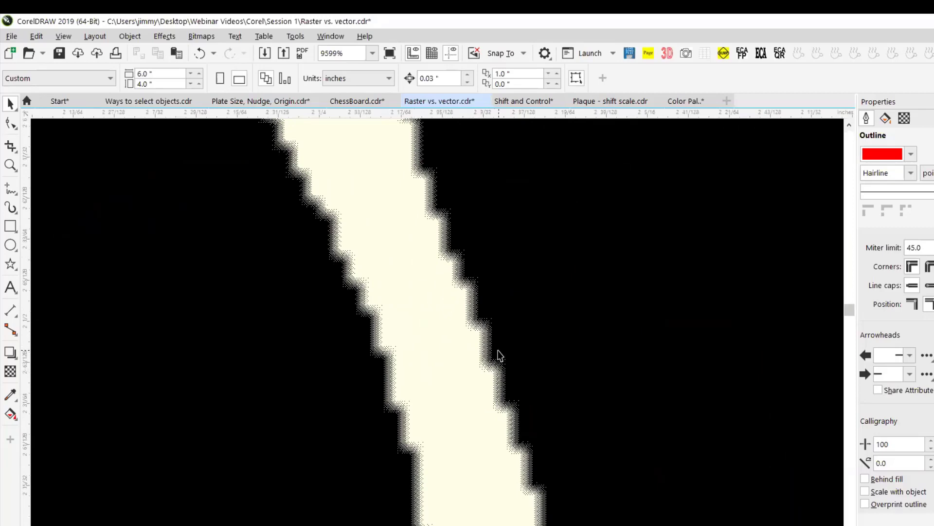
{"action": "scroll", "coordinate": [500, 356], "scroll_direction": "down", "scroll_amount": 7}
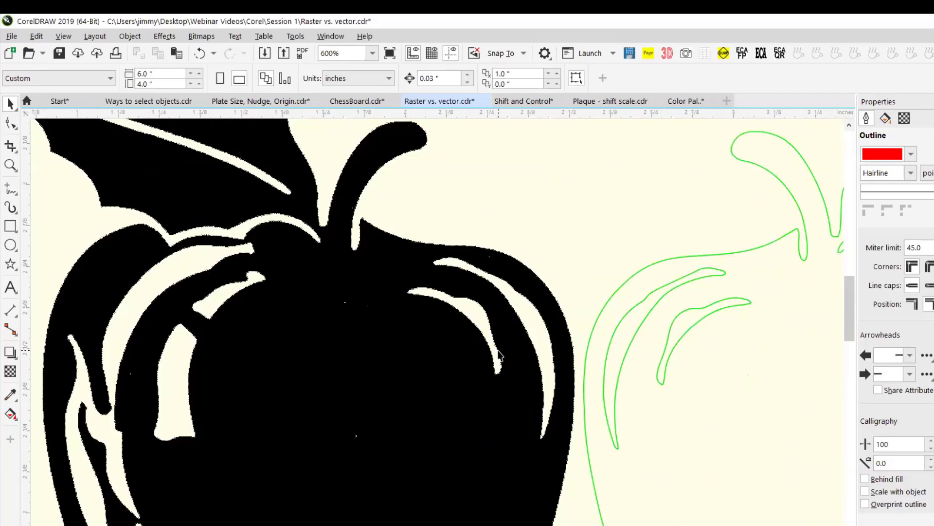
{"action": "scroll", "coordinate": [616, 312], "scroll_direction": "down", "scroll_amount": 2}
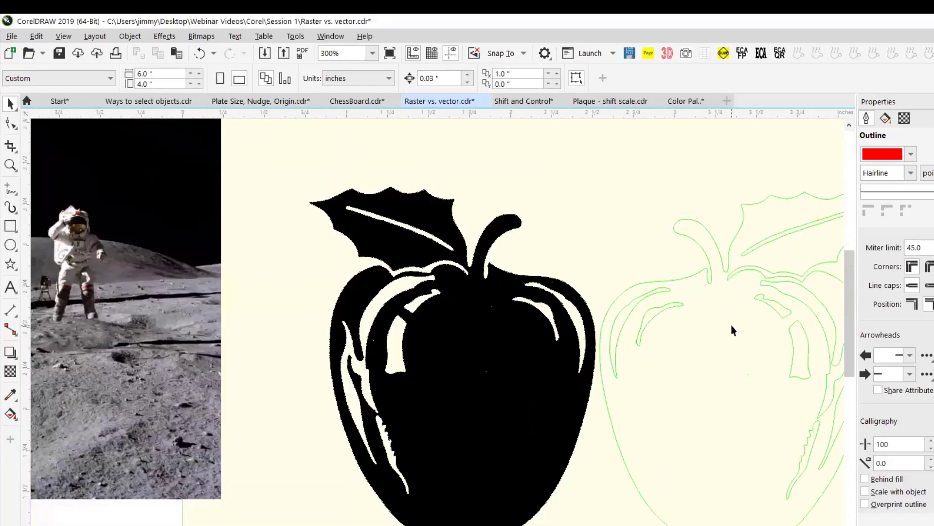
- Try a 2.0 pt outline on the green vector apple and set the outline width back to Hairline
{"action": "scroll", "coordinate": [438, 317], "scroll_direction": "right", "scroll_amount": 5}
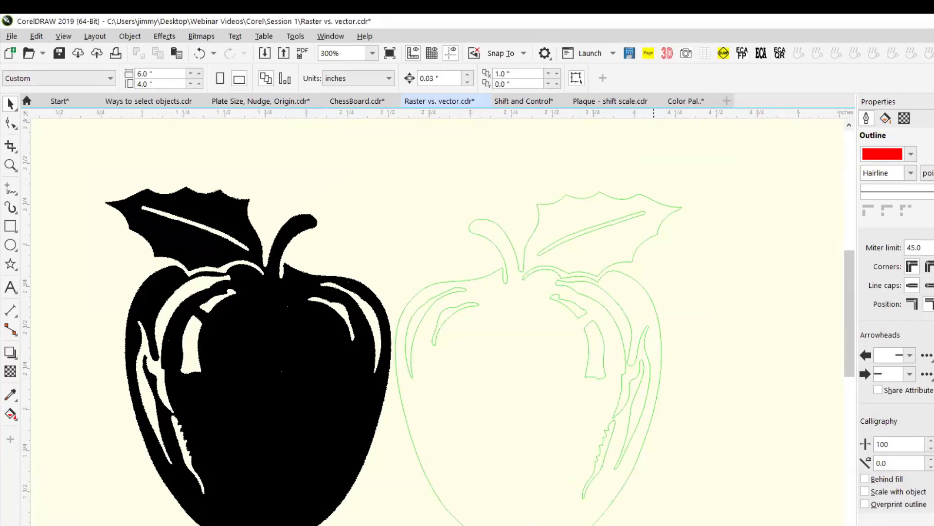
{"action": "left_click", "coordinate": [602, 372]}
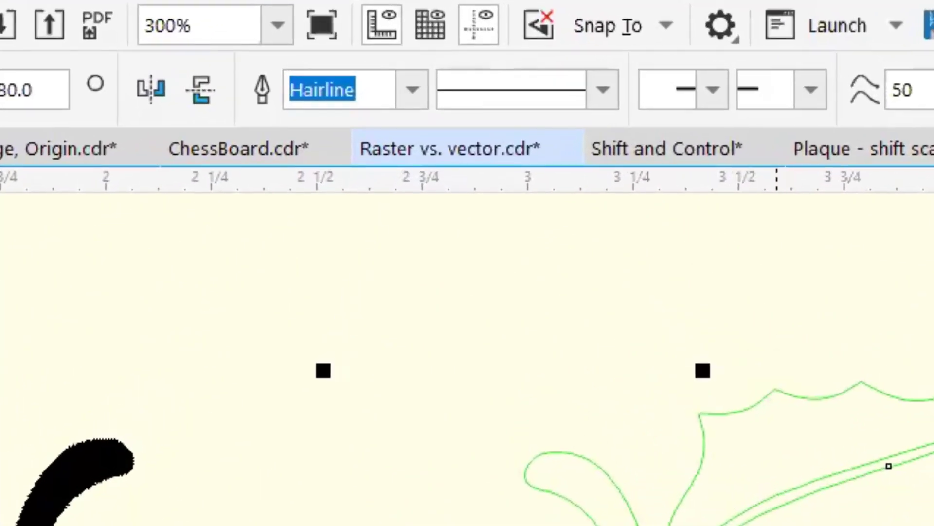
{"action": "left_click", "coordinate": [414, 98]}
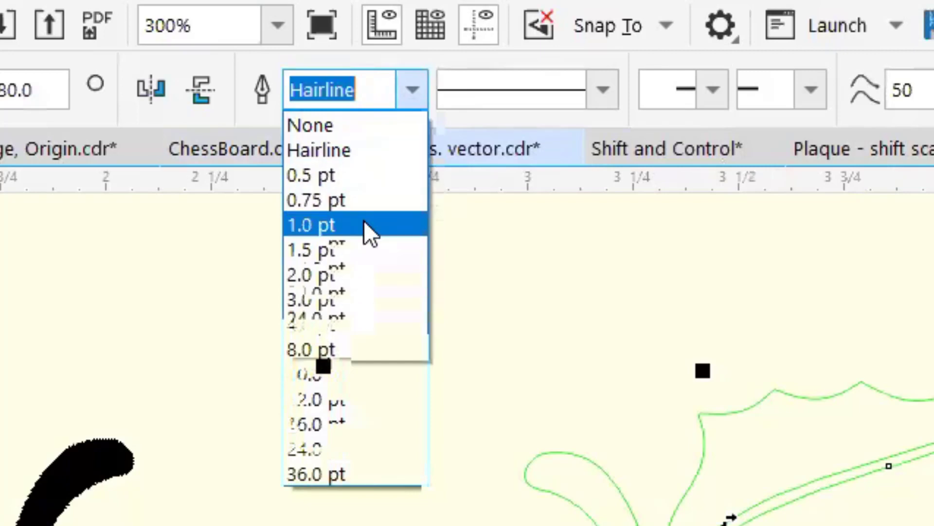
{"action": "left_click", "coordinate": [341, 273]}
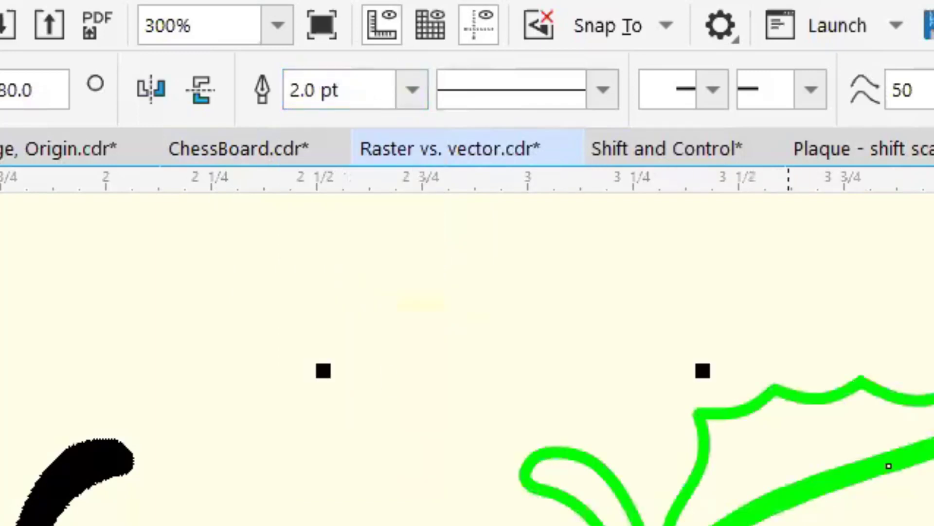
{"action": "left_click", "coordinate": [412, 90]}
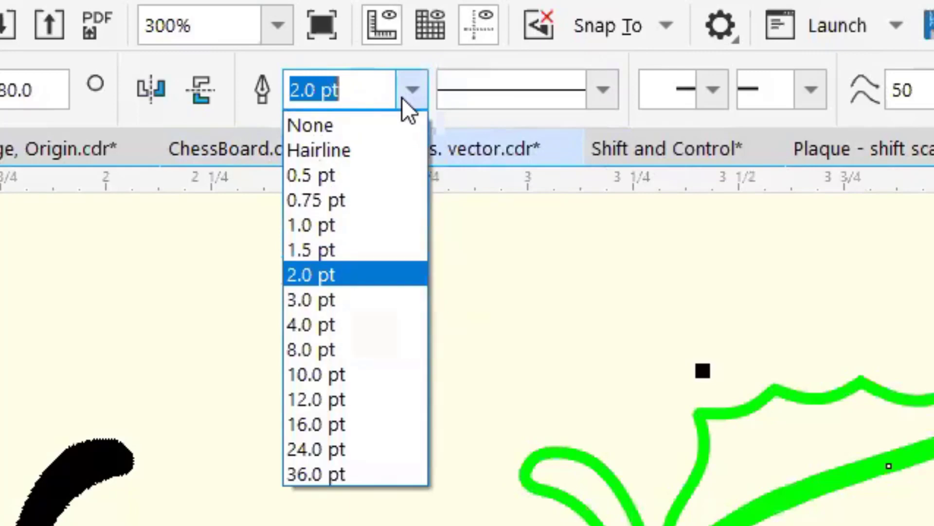
{"action": "left_click", "coordinate": [352, 152]}
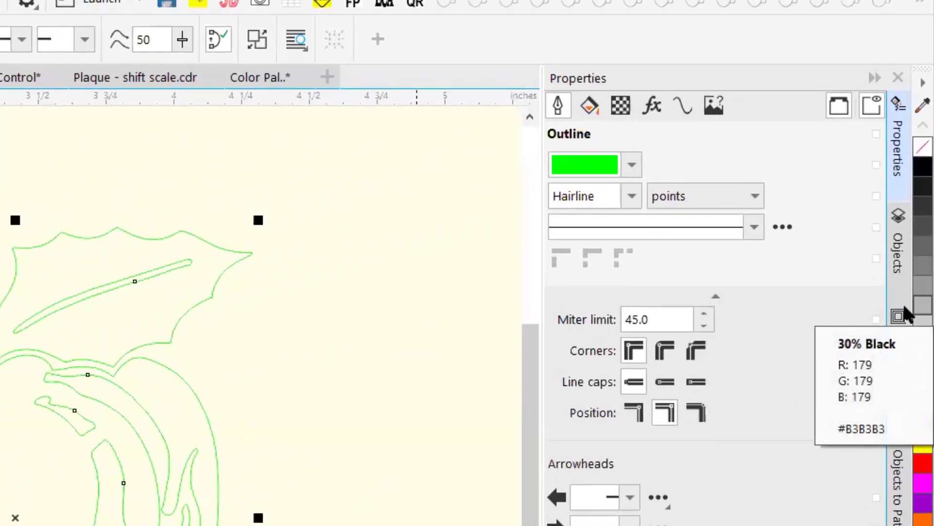
- Fill the green vector apple with 30% Black, change the fill to solid black, and remove its green outline
{"action": "left_click", "coordinate": [907, 314]}
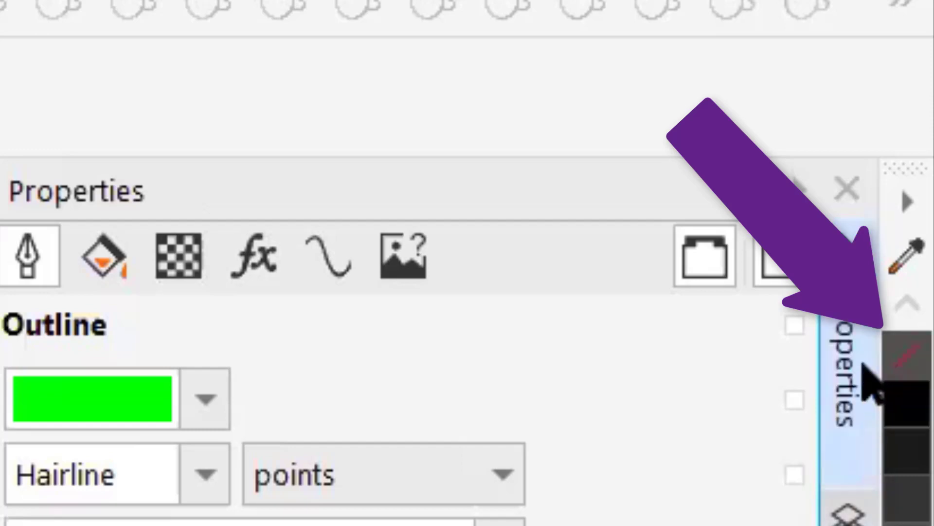
{"action": "right_click", "coordinate": [905, 356]}
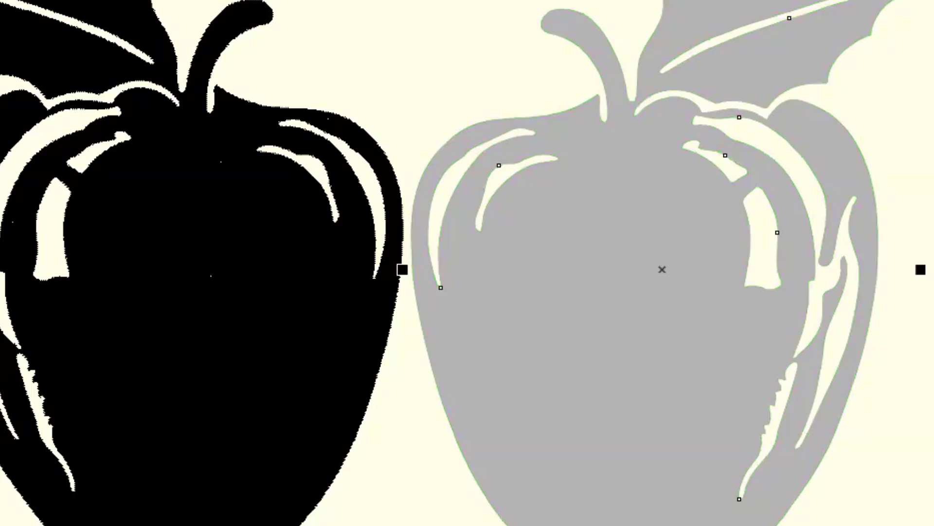
{"action": "left_click_drag", "start_coordinate": [725, 248], "coordinate": [725, 207]}
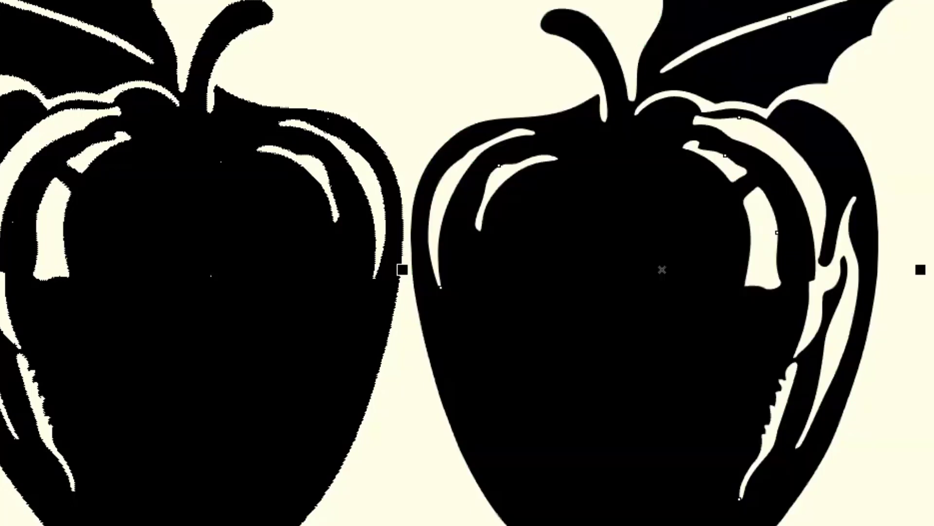
{"action": "scroll", "coordinate": [407, 188], "scroll_direction": "up", "scroll_amount": 5}
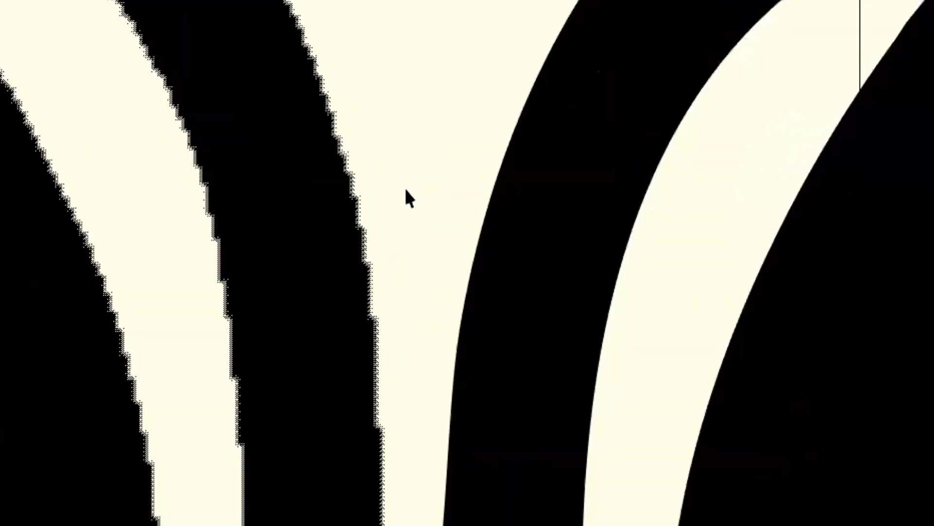
{"action": "scroll", "coordinate": [406, 190], "scroll_direction": "down", "scroll_amount": 2}
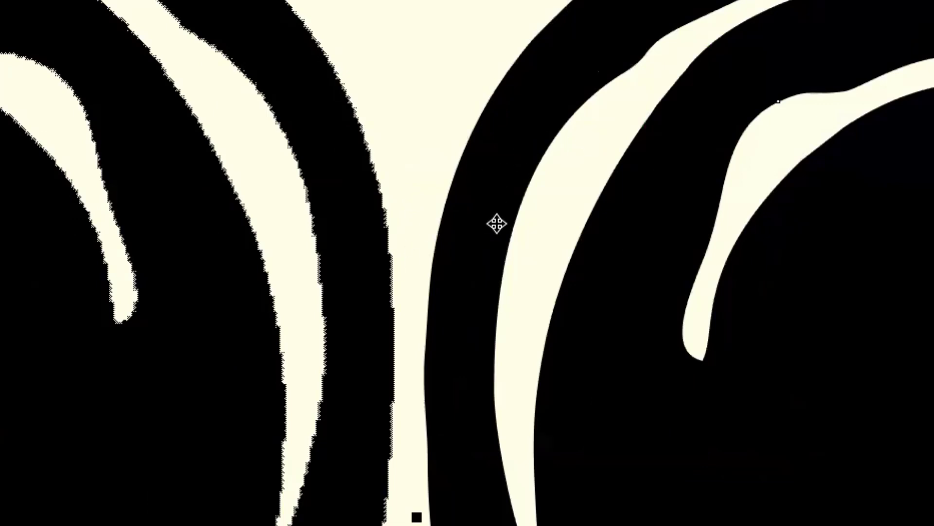
{"action": "scroll", "coordinate": [495, 223], "scroll_direction": "down", "scroll_amount": 4}
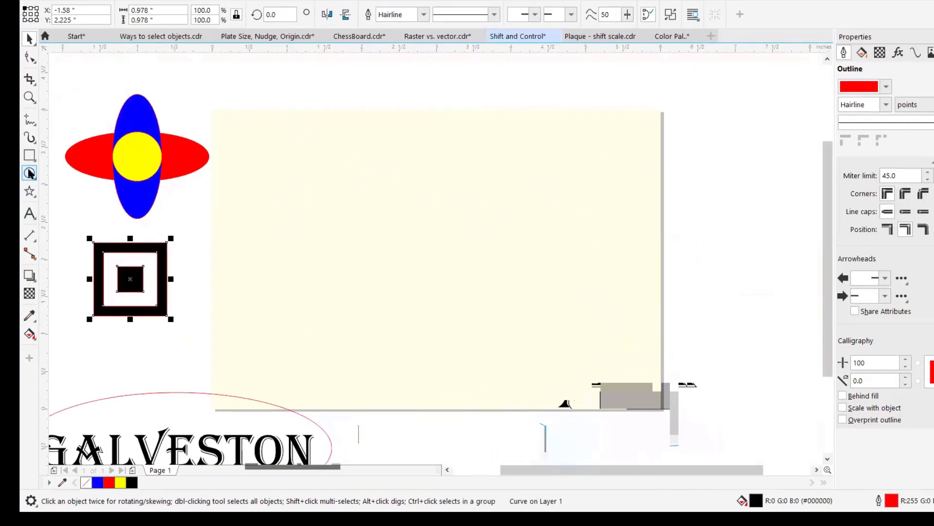
- Draw a circle about 0.75 inch across, stretch a centred copy into an ellipse about 2.1 inches wide, and reselect the circle
{"action": "left_click", "coordinate": [30, 174]}
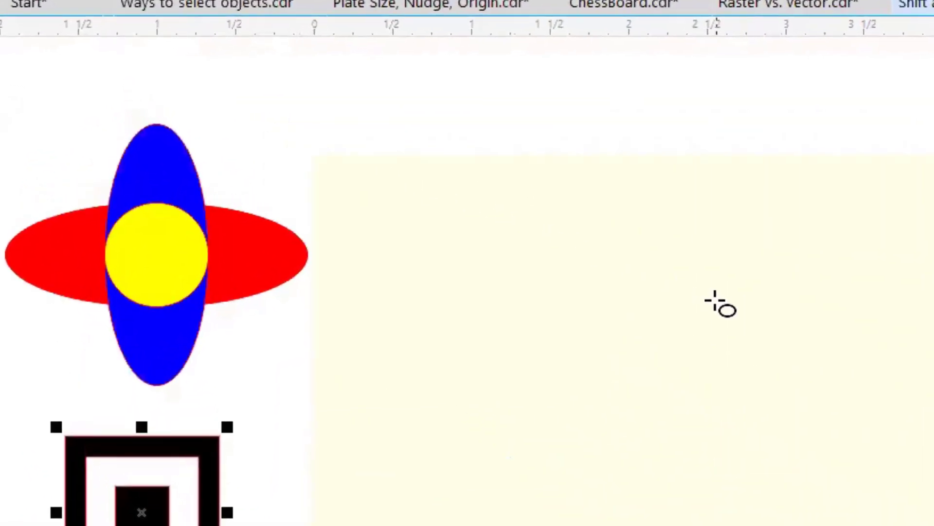
{"action": "left_click_drag", "start_coordinate": [695, 291], "coordinate": [808, 411]}
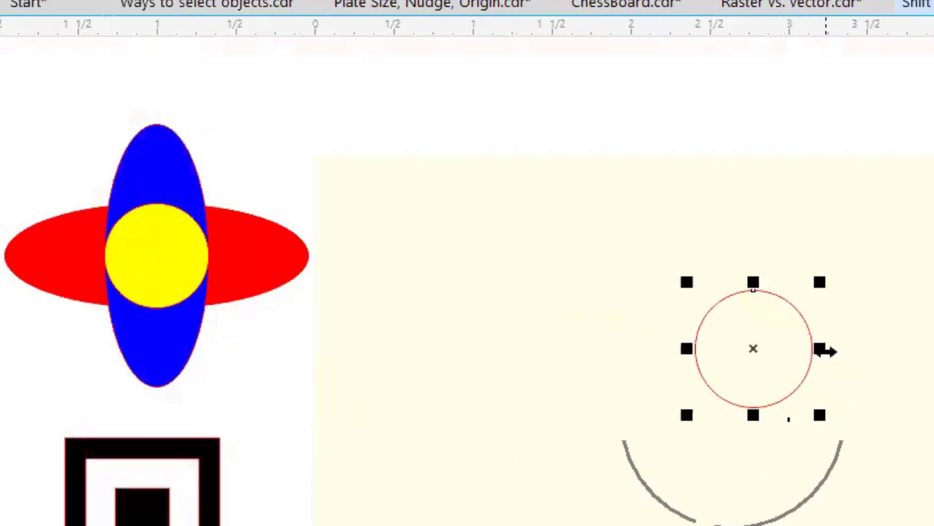
{"action": "left_click_drag", "start_coordinate": [822, 346], "coordinate": [931, 351]}
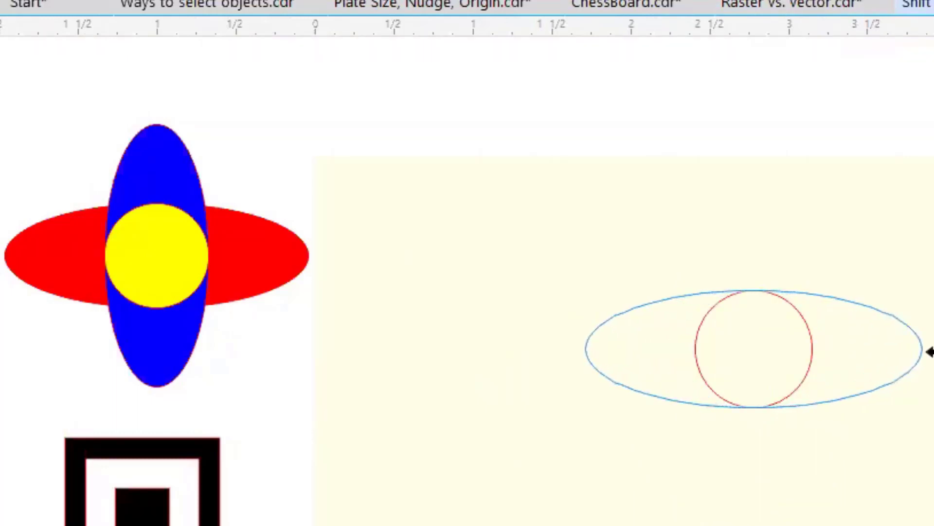
{"action": "left_click_drag", "start_coordinate": [930, 352], "coordinate": [931, 351]}
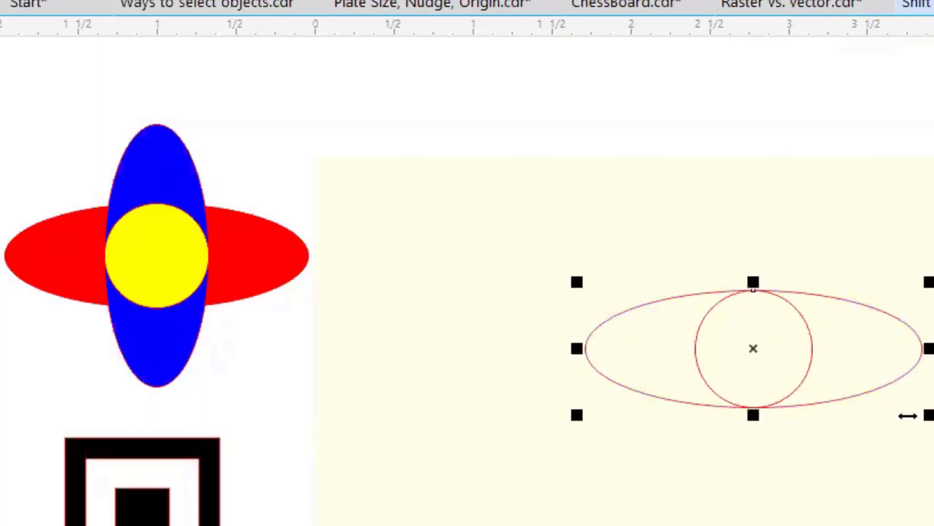
{"action": "left_click", "coordinate": [754, 287]}
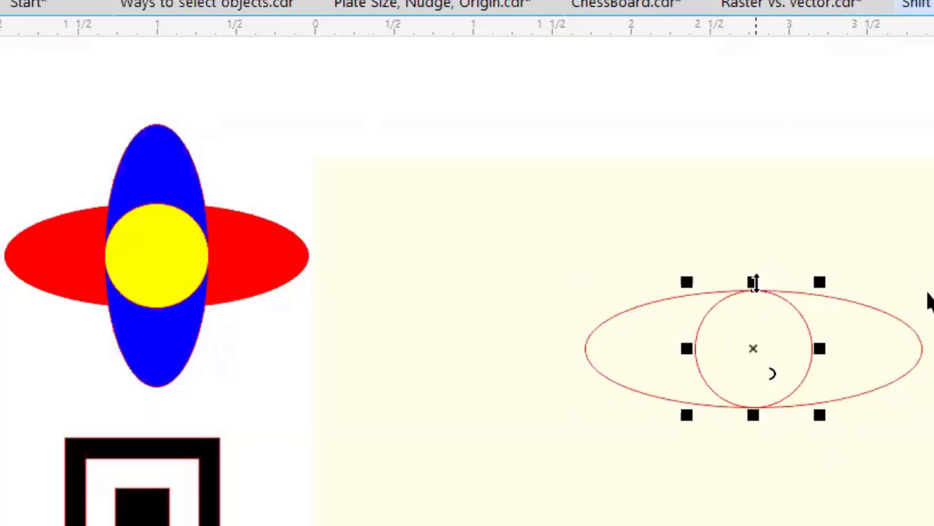
- Stretch a centred copy of the circle vertically into an ellipse about 2.1 inches tall and deselect it
{"action": "left_click_drag", "start_coordinate": [754, 284], "coordinate": [770, 178]}
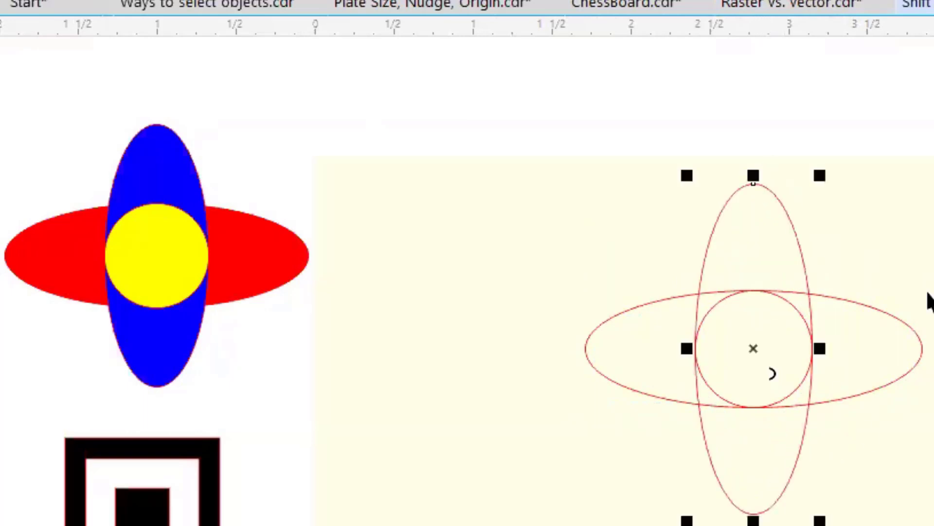
{"action": "left_click", "coordinate": [915, 467]}
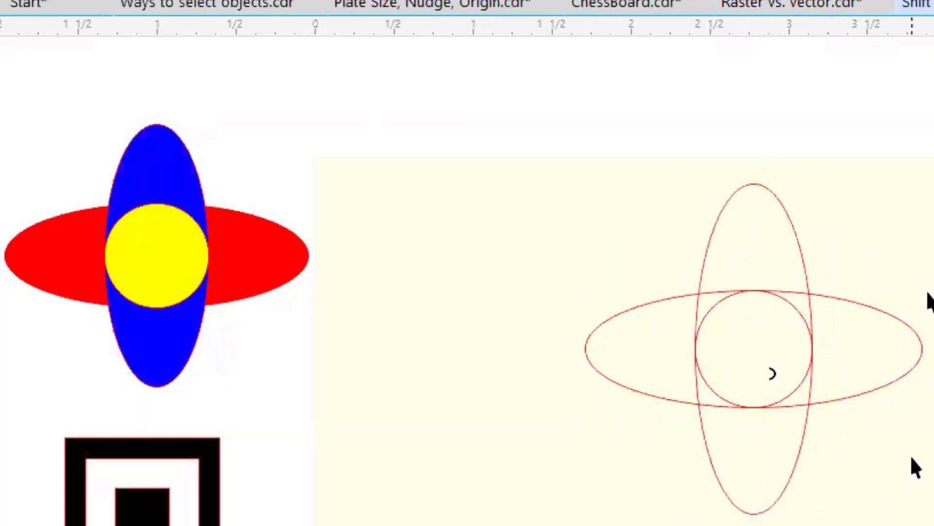
- Fill the circle yellow, the vertical ellipse blue and the horizontal ellipse red, removing their outlines
{"action": "left_click", "coordinate": [725, 300]}
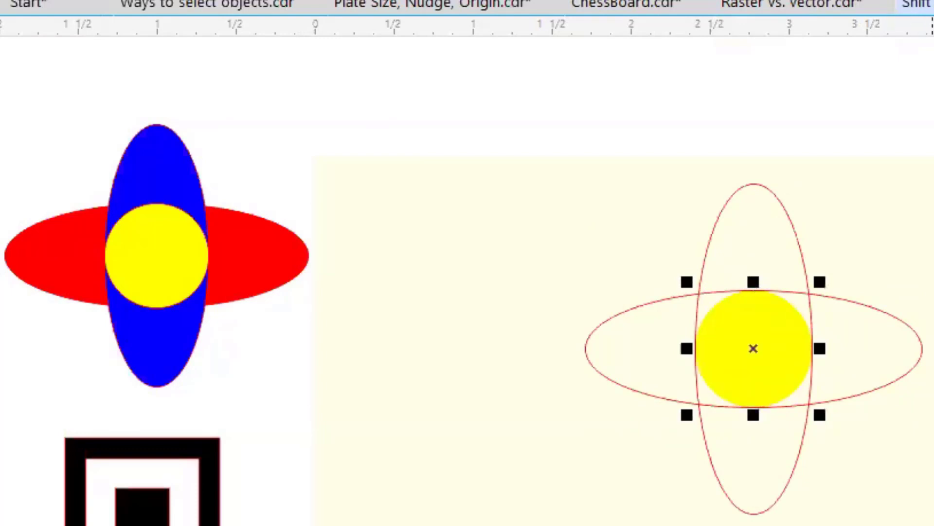
{"action": "key", "text": "Escape"}
{"action": "left_click", "coordinate": [737, 484]}
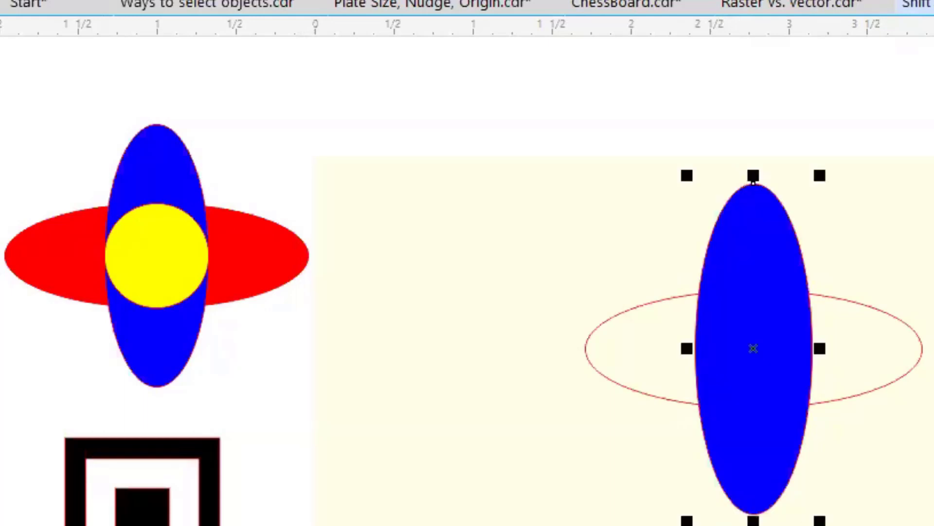
{"action": "left_click", "coordinate": [903, 386]}
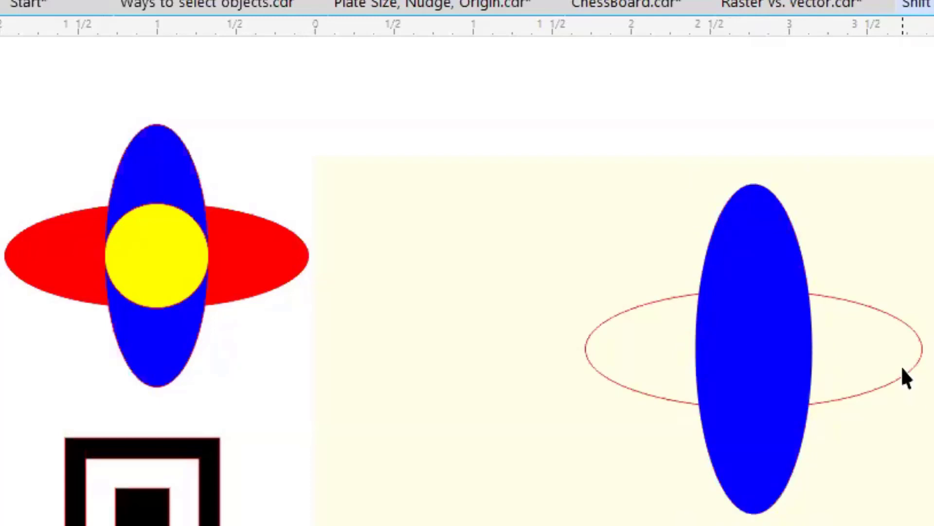
{"action": "left_click", "coordinate": [900, 366]}
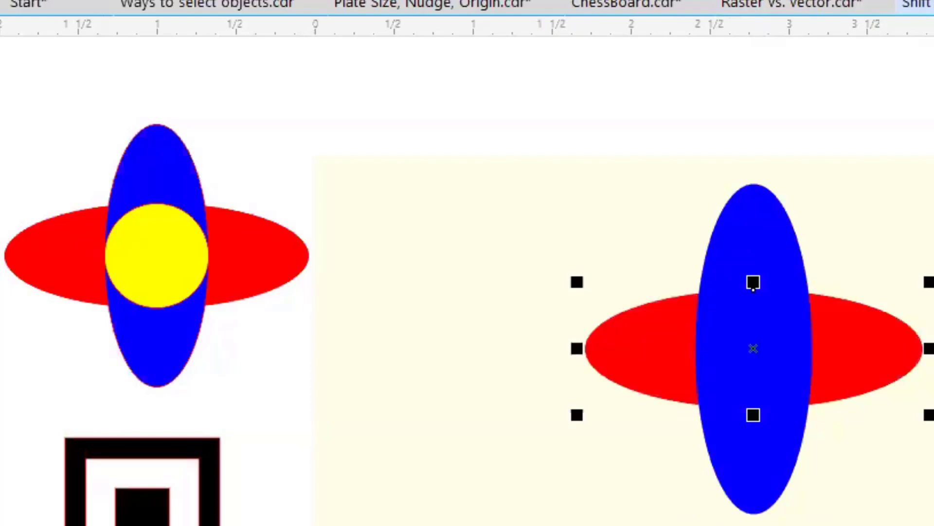
{"action": "key", "text": "Escape"}
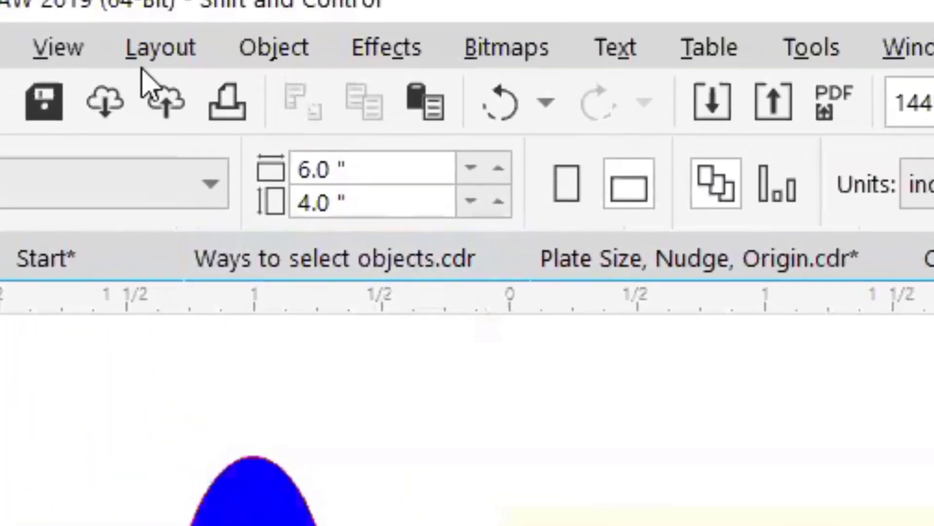
- Inspect the overlapping shapes in Wireframe view and return to Enhanced view
{"action": "left_click", "coordinate": [61, 51]}
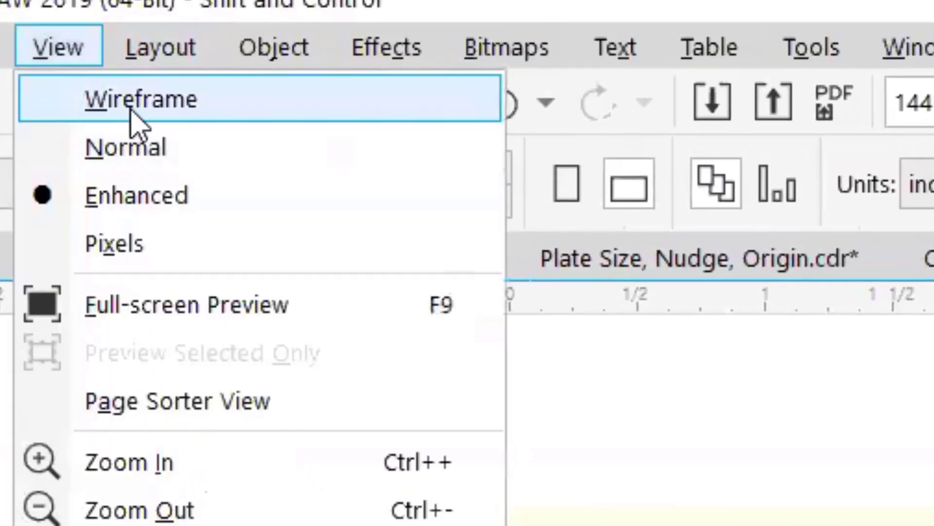
{"action": "left_click", "coordinate": [130, 109]}
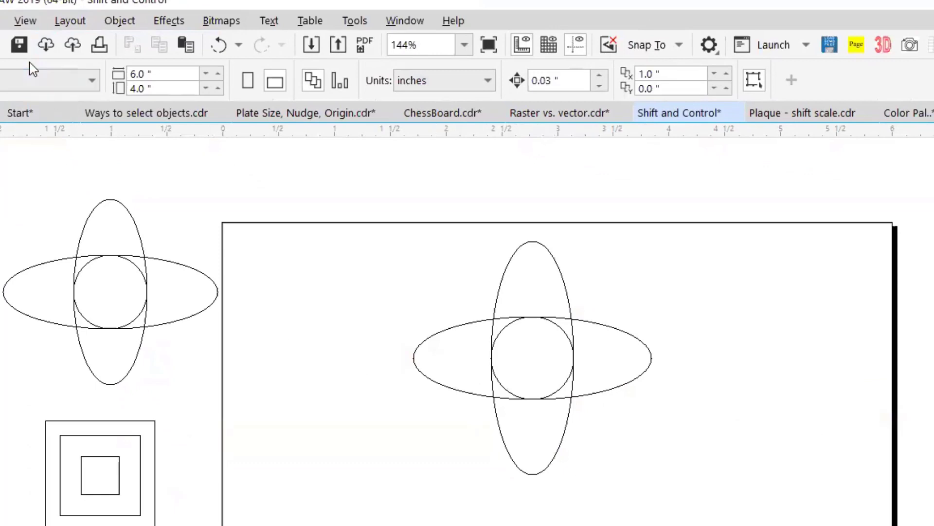
{"action": "left_click", "coordinate": [33, 23]}
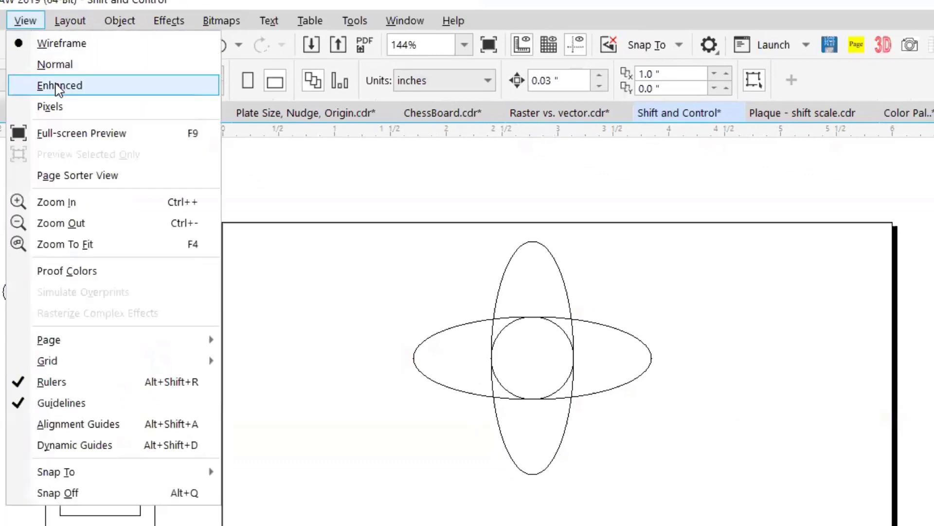
{"action": "left_click", "coordinate": [58, 88]}
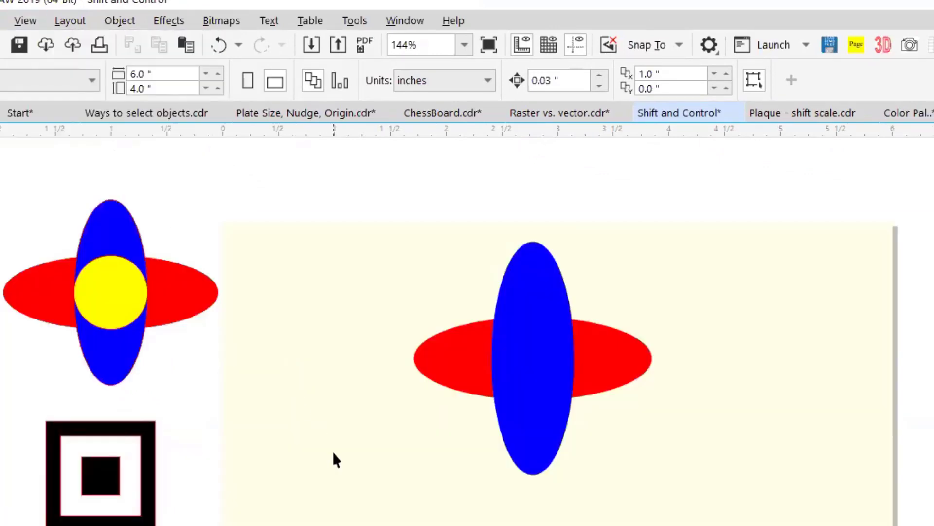
- Select the yellow circle hidden behind the blue ellipse and order it to the front of the page
{"action": "left_click", "coordinate": [506, 347]}
{"action": "left_click", "coordinate": [445, 280]}
{"action": "left_click_drag", "start_coordinate": [449, 279], "coordinate": [623, 418]}
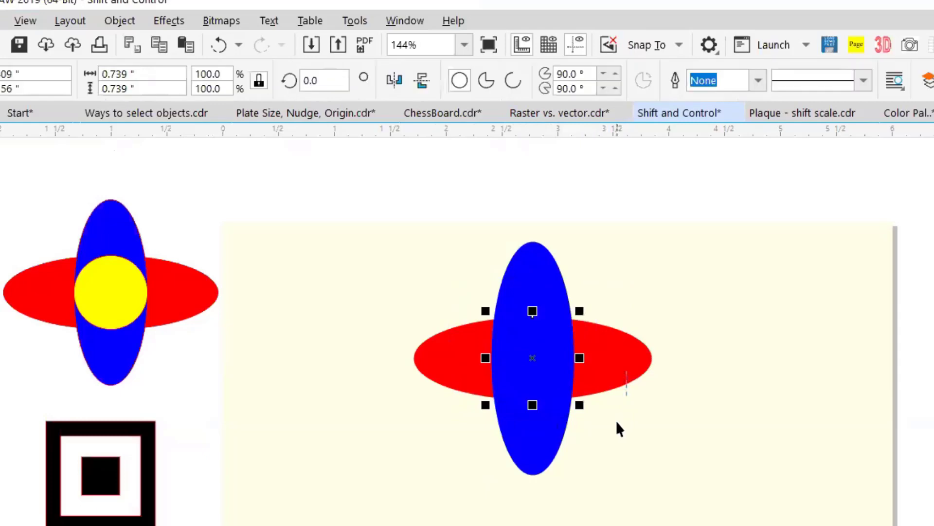
{"action": "left_click", "coordinate": [120, 22]}
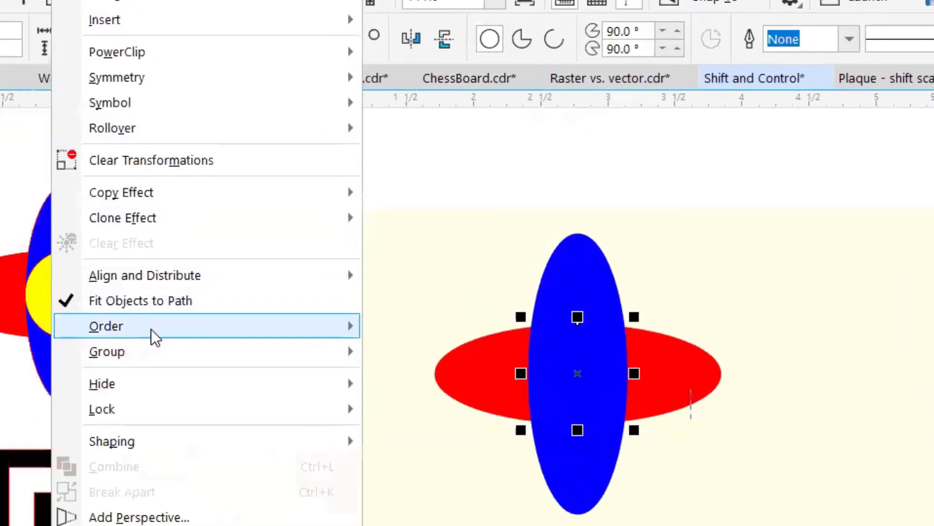
{"action": "mouse_move", "coordinate": [328, 323]}
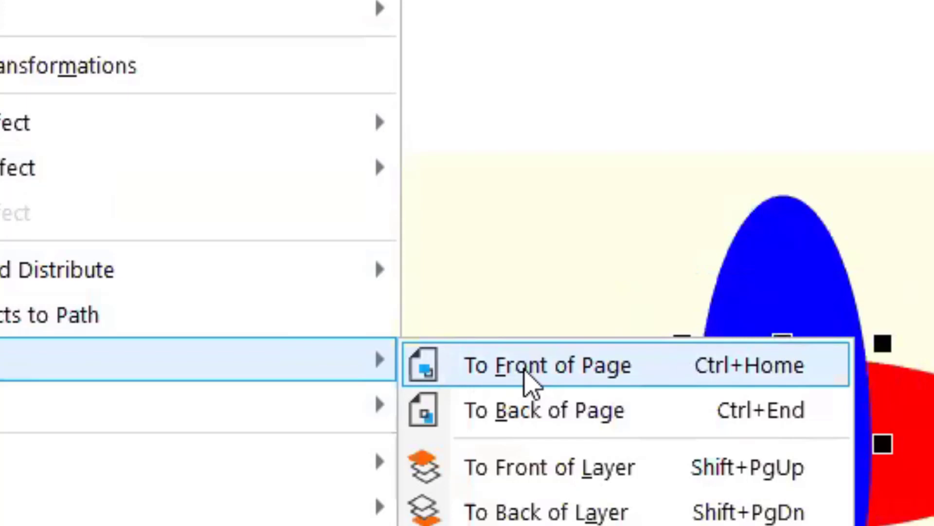
{"action": "left_click", "coordinate": [531, 382]}
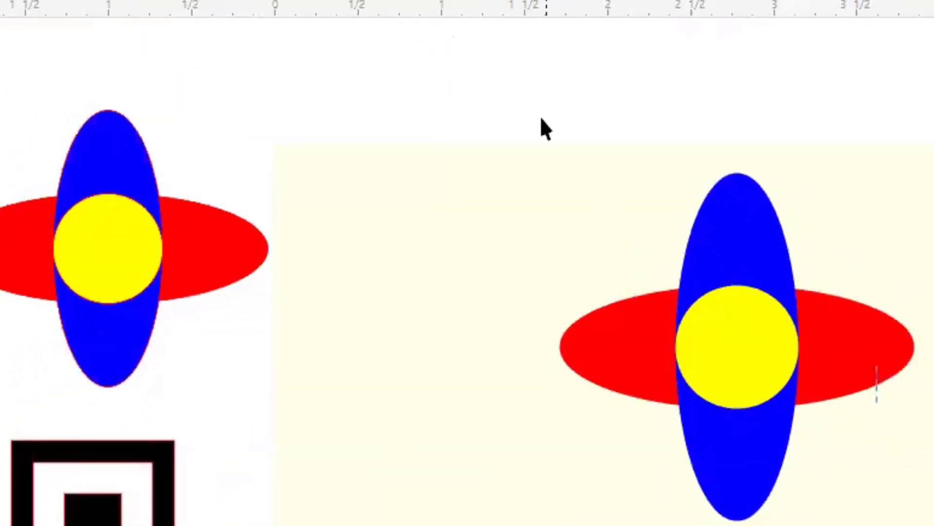
- Select the circle and both ellipses on the page together and delete them
{"action": "left_click_drag", "start_coordinate": [532, 120], "coordinate": [933, 480]}
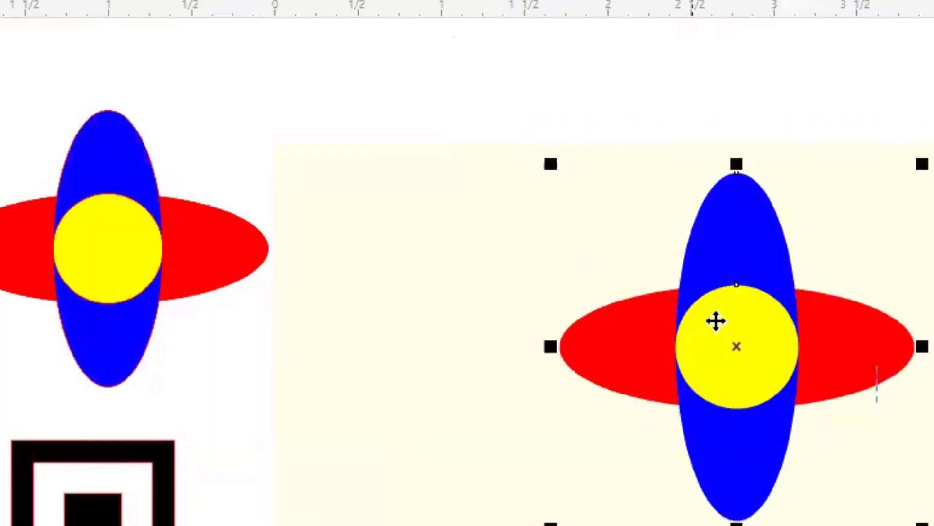
{"action": "left_click_drag", "start_coordinate": [734, 349], "coordinate": [736, 346]}
{"action": "key", "text": "Delete"}
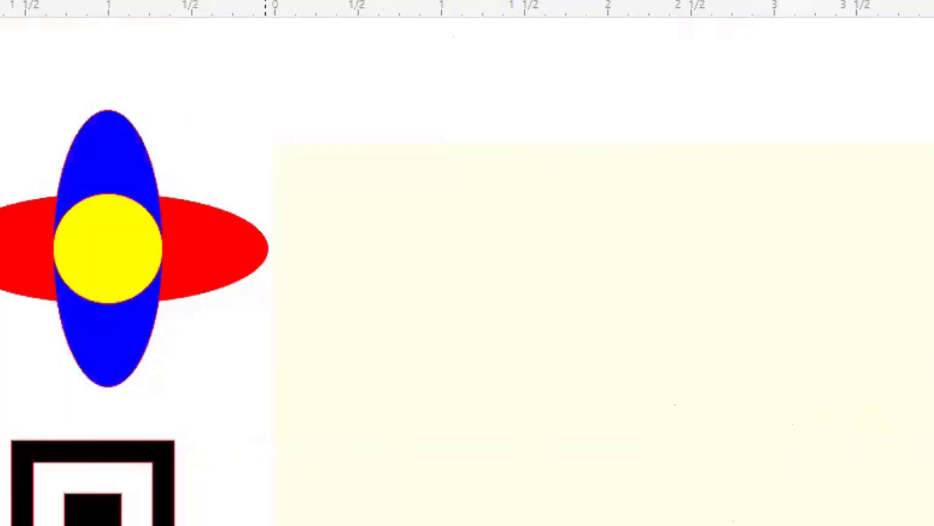
- Clear the selection and create a rectangle that exactly matches the 6 by 4 inch page using the Rectangle tool
{"action": "scroll", "coordinate": [874, 523], "scroll_direction": "down", "scroll_amount": 2}
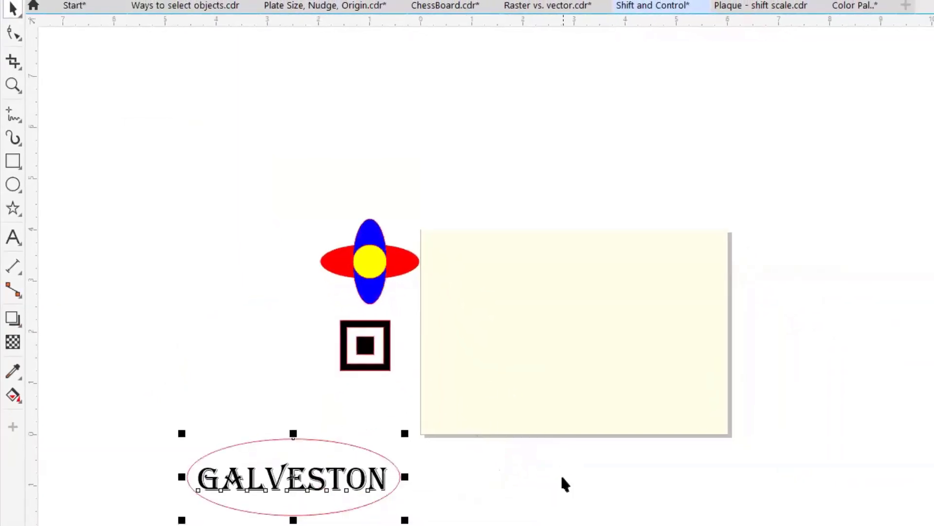
{"action": "left_click", "coordinate": [562, 472]}
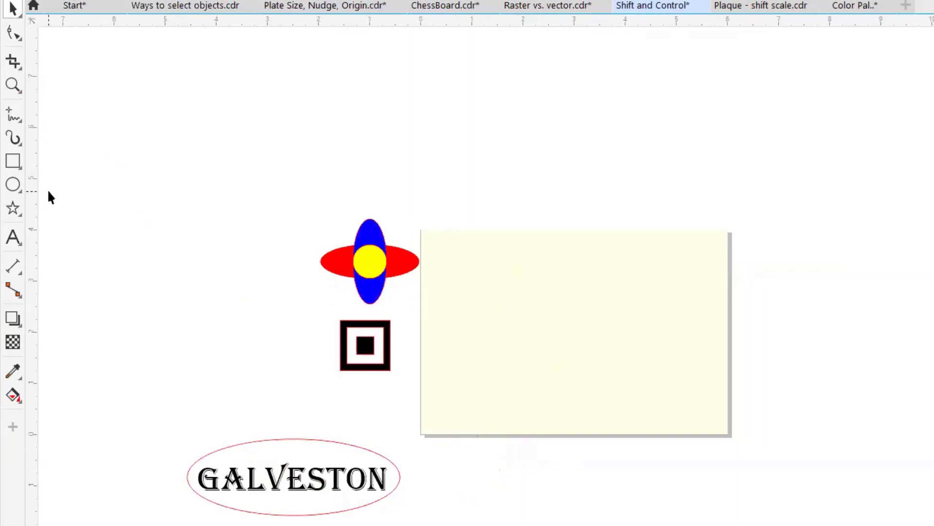
{"action": "left_click", "coordinate": [13, 161]}
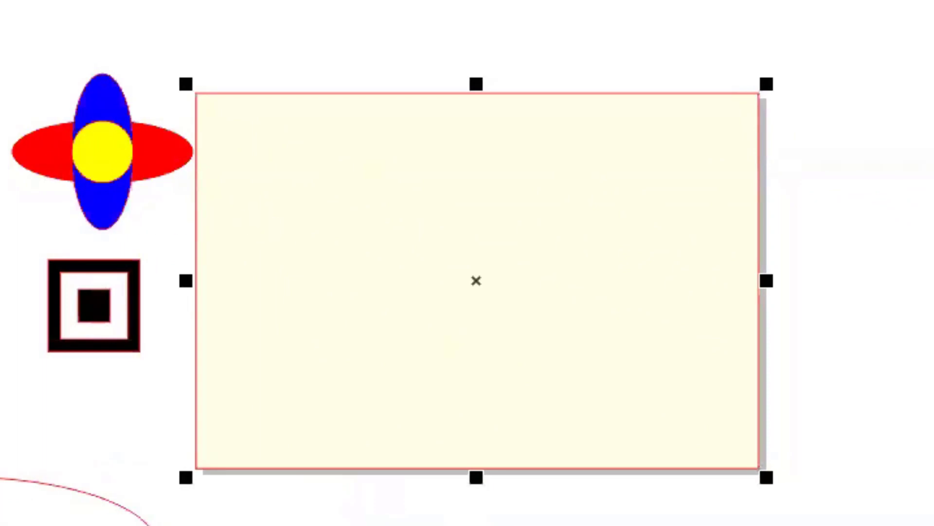
{"action": "key", "text": "Escape"}
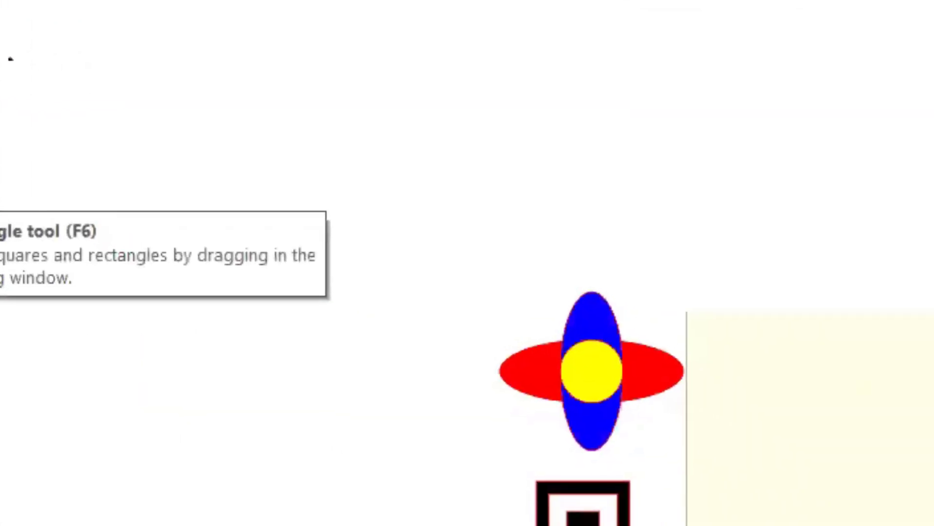
{"action": "double_click", "coordinate": [0, 191]}
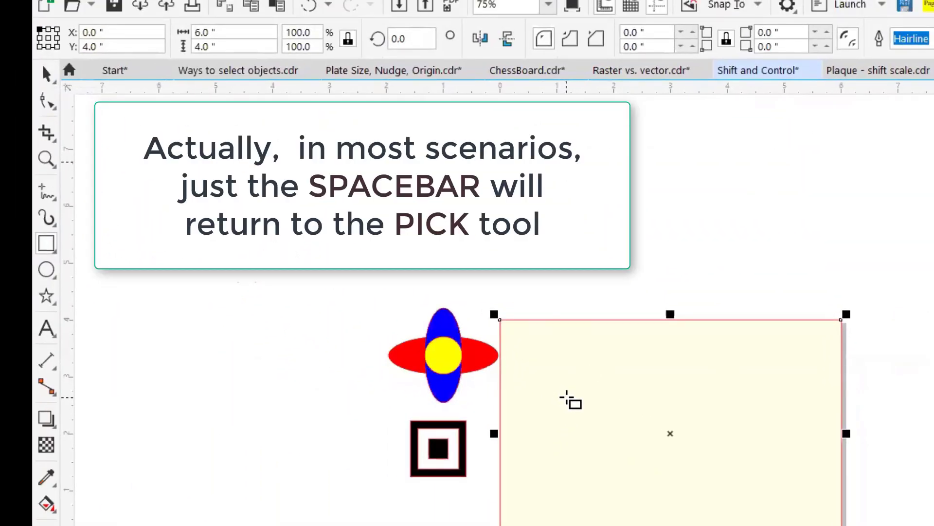
- Return to the Pick tool and shrink the page-size rectangle proportionally about its centre to about 5.6 by 3.7 inches
{"action": "key", "text": "space"}
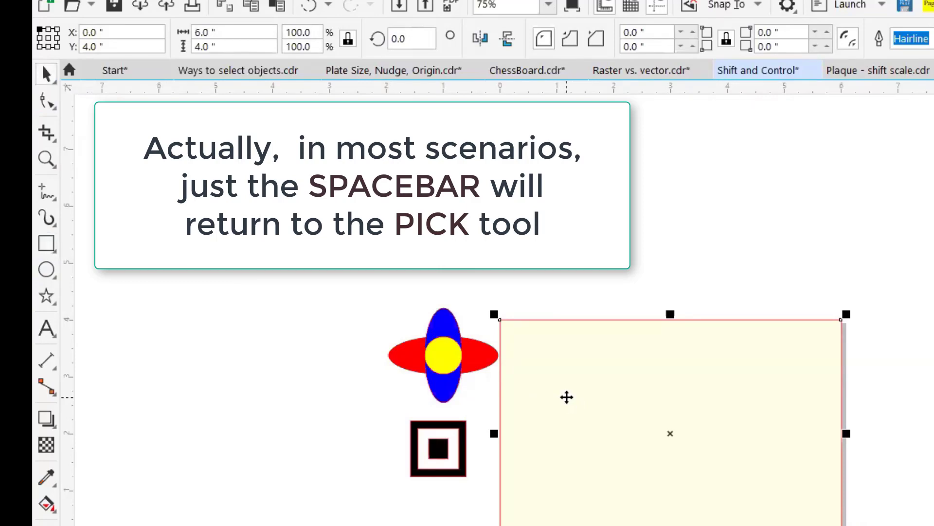
{"action": "key", "text": "space"}
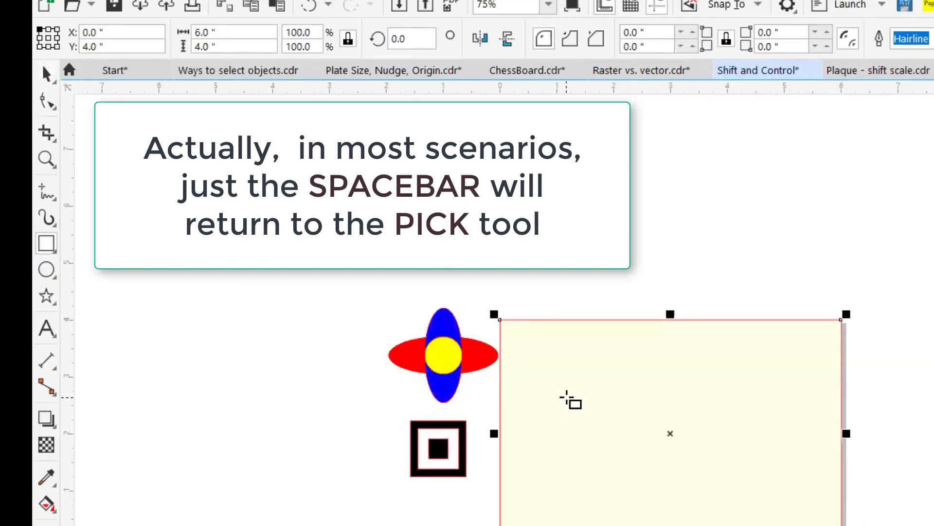
{"action": "key", "text": "space"}
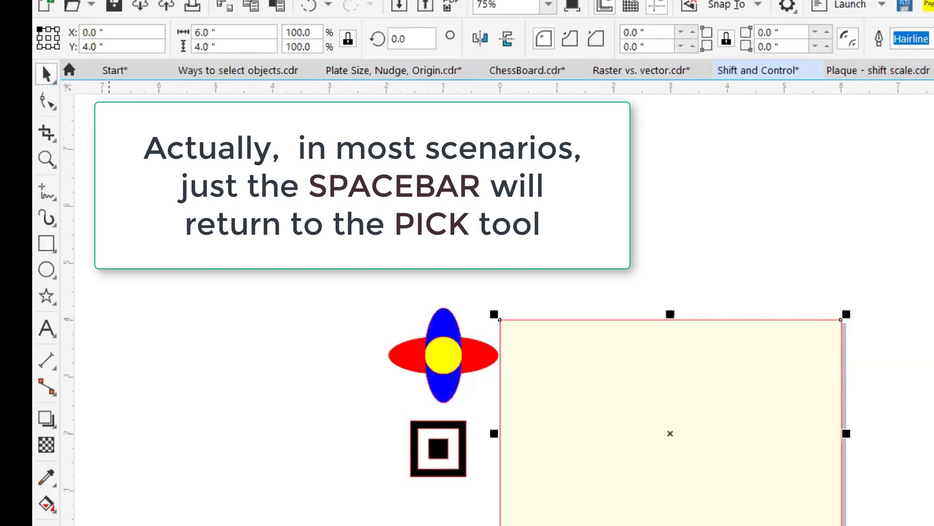
{"action": "key", "text": "Escape"}
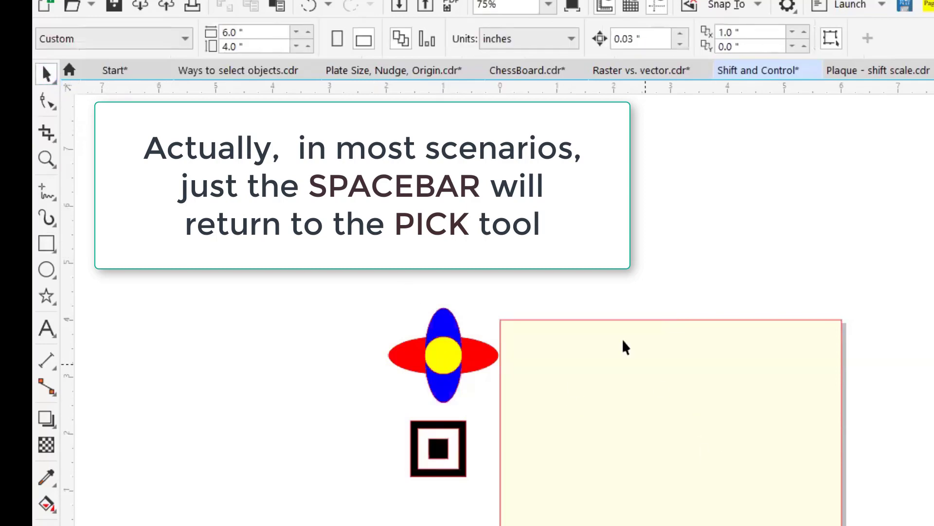
{"action": "left_click", "coordinate": [628, 322]}
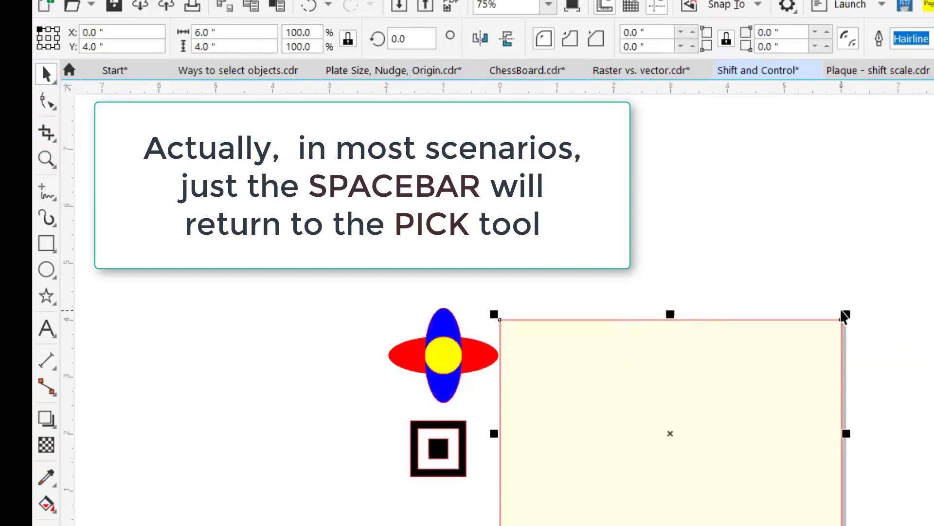
{"action": "left_click_drag", "start_coordinate": [851, 312], "coordinate": [842, 320]}
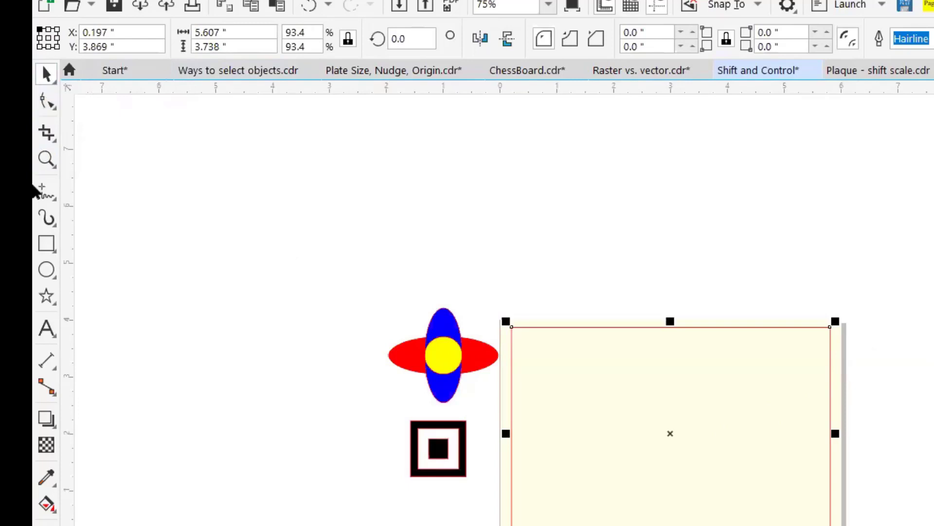
- Add a proportionally smaller copy of the rectangle, centred inside the original, keeping the original at its size
{"action": "left_click", "coordinate": [46, 160]}
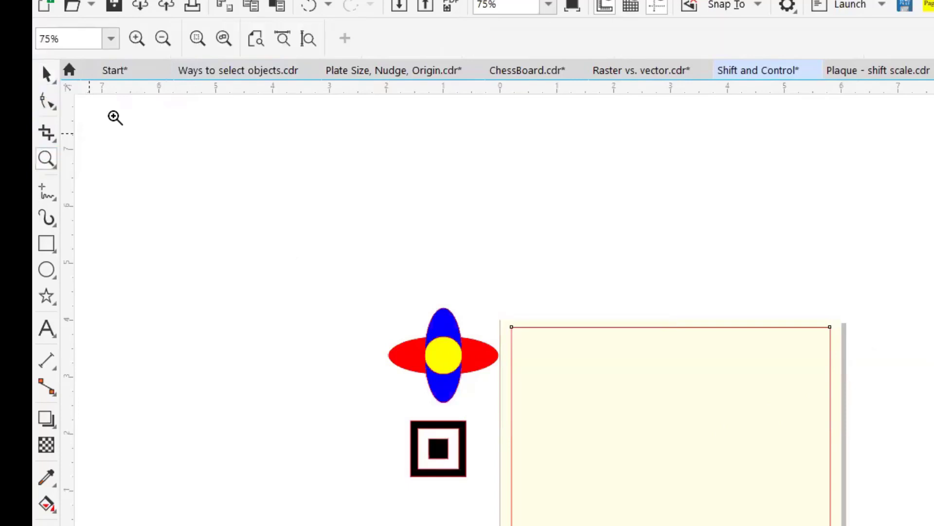
{"action": "left_click", "coordinate": [258, 38]}
{"action": "key", "text": "space"}
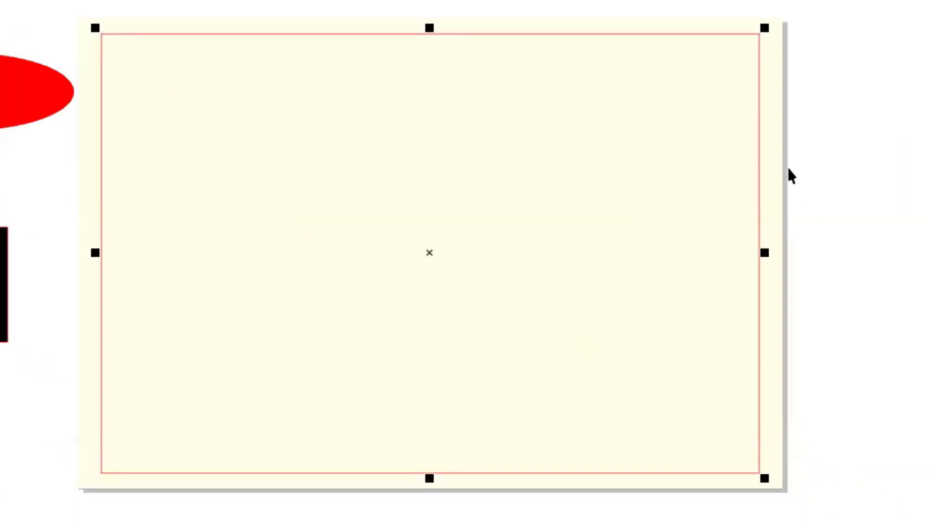
{"action": "left_click_drag", "start_coordinate": [765, 28], "coordinate": [743, 46]}
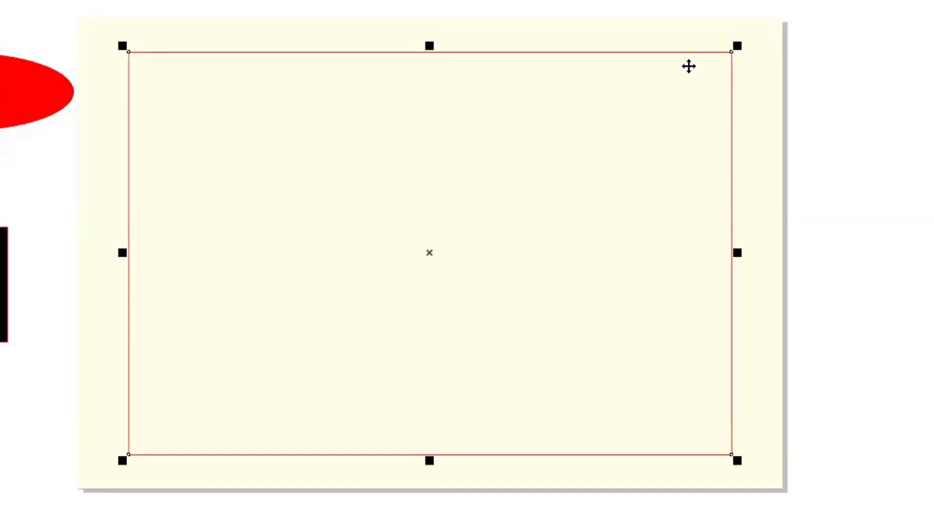
{"action": "key", "text": "ctrl+z"}
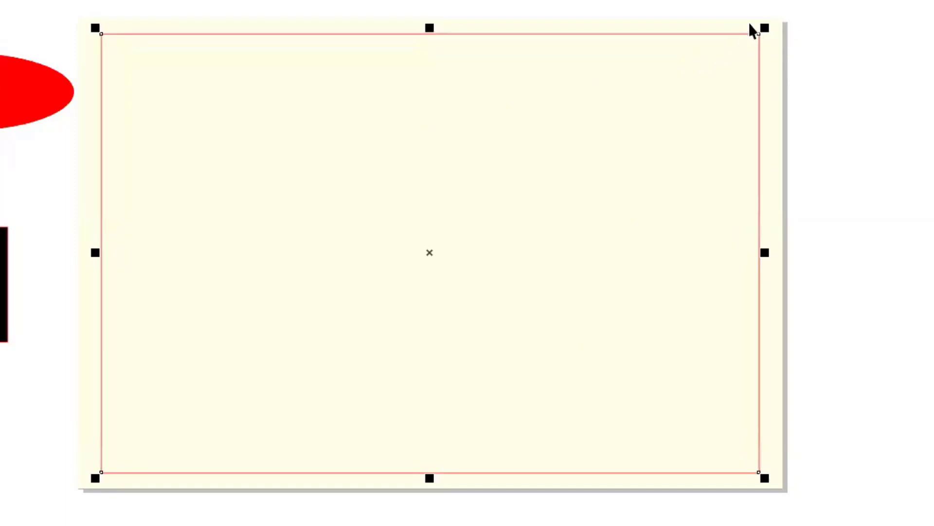
{"action": "left_click_drag", "start_coordinate": [765, 27], "coordinate": [734, 50]}
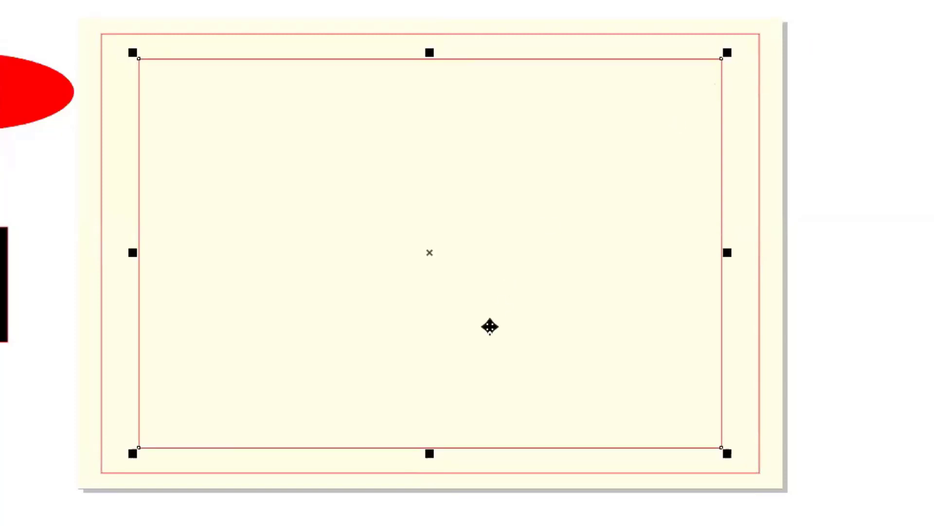
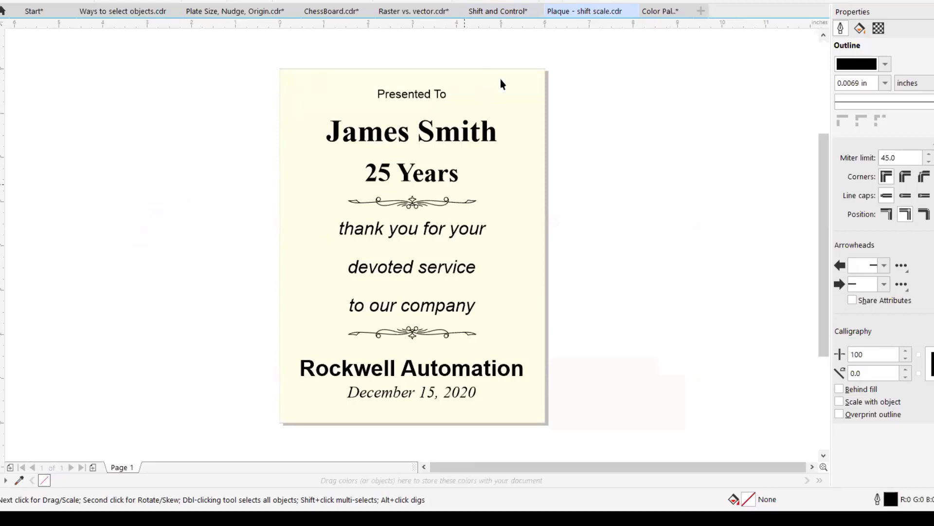
- Shrink all the plaque artwork to about 69% about its centre and enlarge it from the centre to about 5.4 by 7.5 inches
{"action": "left_click_drag", "start_coordinate": [255, 57], "coordinate": [546, 416]}
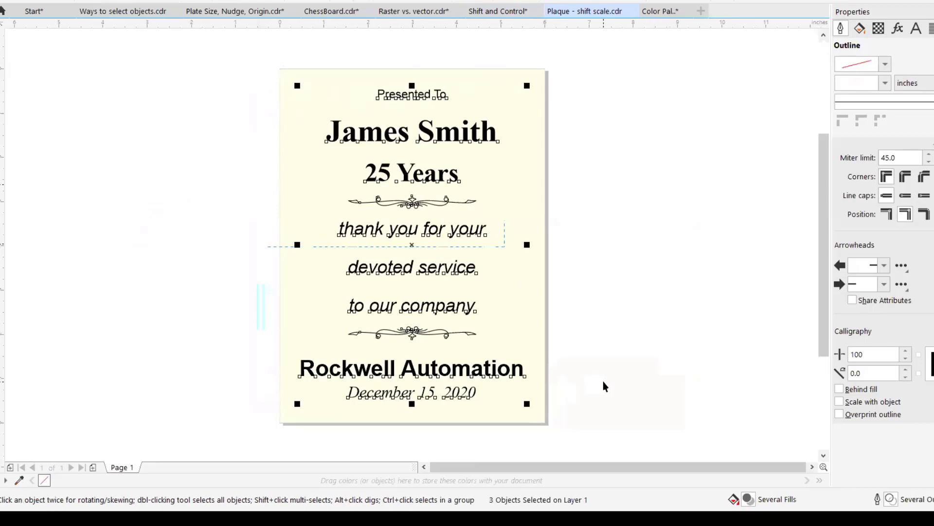
{"action": "left_click_drag", "start_coordinate": [527, 404], "coordinate": [503, 356]}
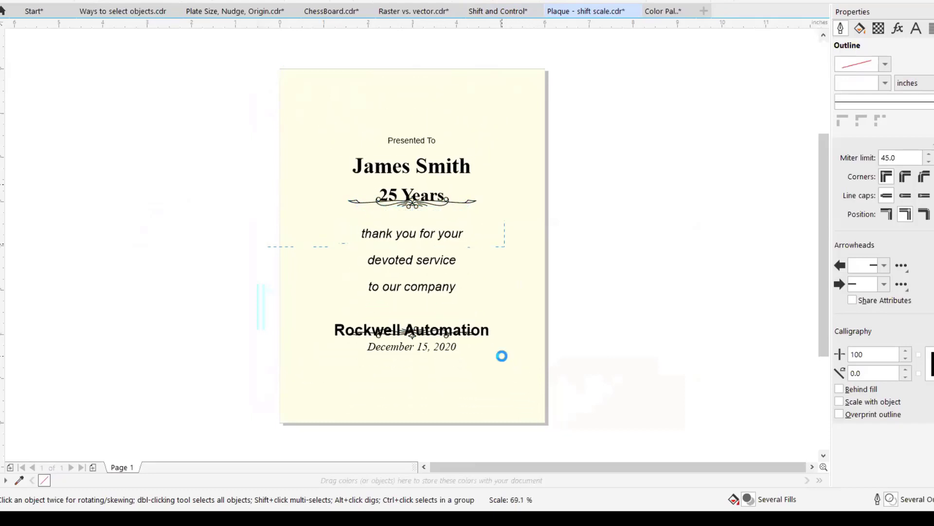
{"action": "left_click", "coordinate": [554, 334]}
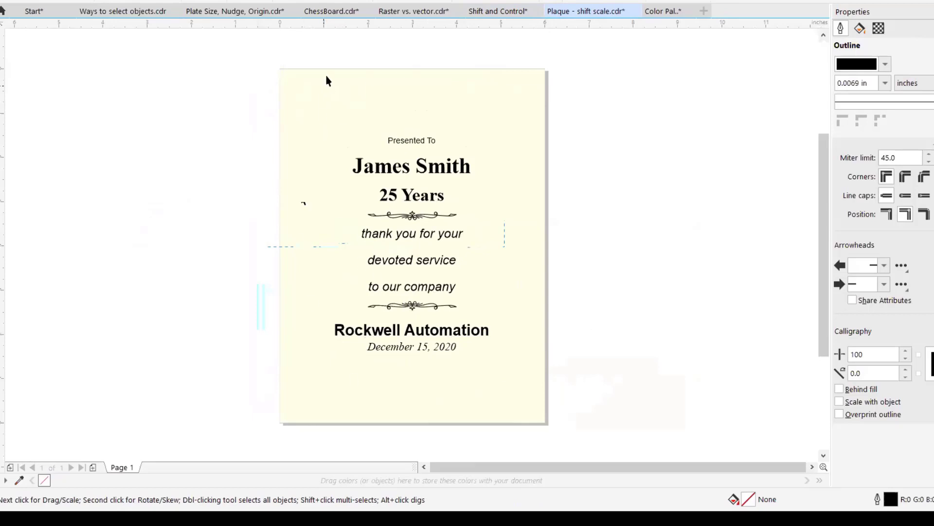
{"action": "left_click_drag", "start_coordinate": [290, 95], "coordinate": [549, 398]}
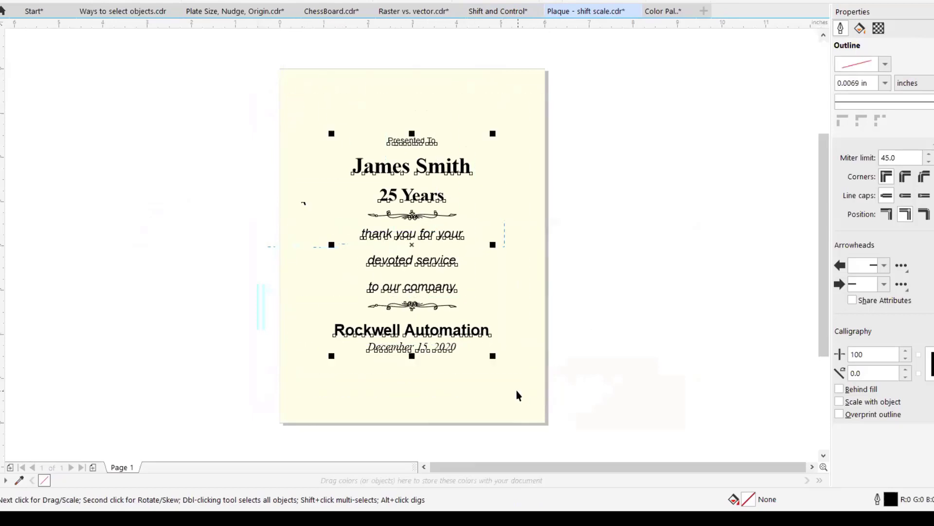
{"action": "left_click_drag", "start_coordinate": [493, 355], "coordinate": [536, 418]}
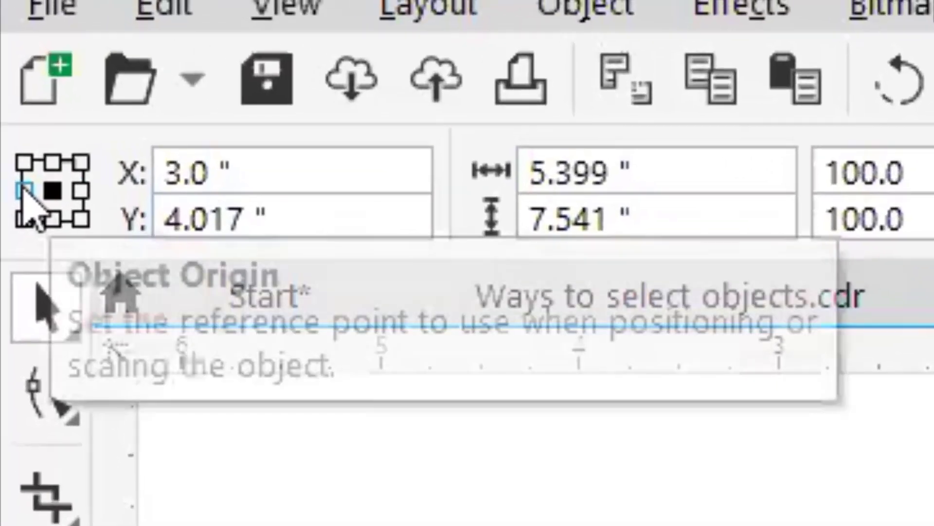
- Try mirroring the plaque artwork horizontally with the object origin at its middle-left point, and undo the flip
{"action": "left_click", "coordinate": [11, 126]}
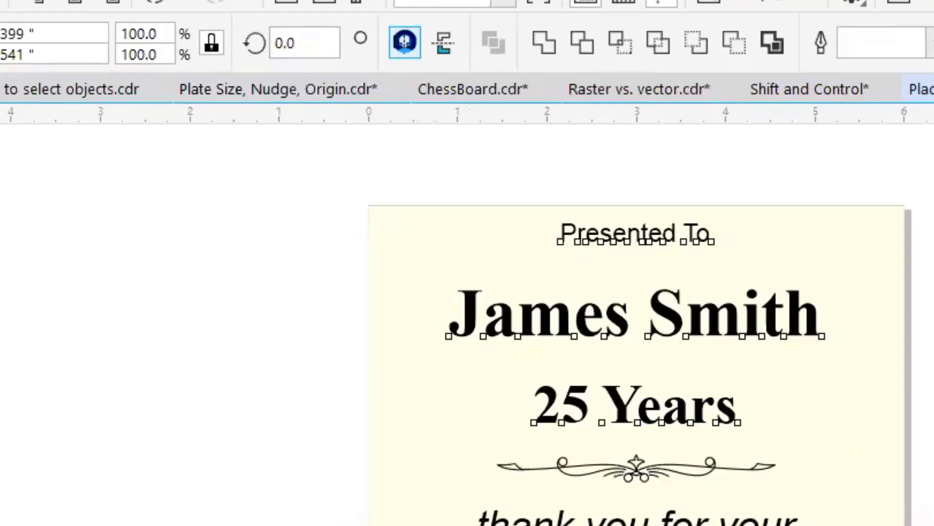
{"action": "left_click", "coordinate": [424, 232]}
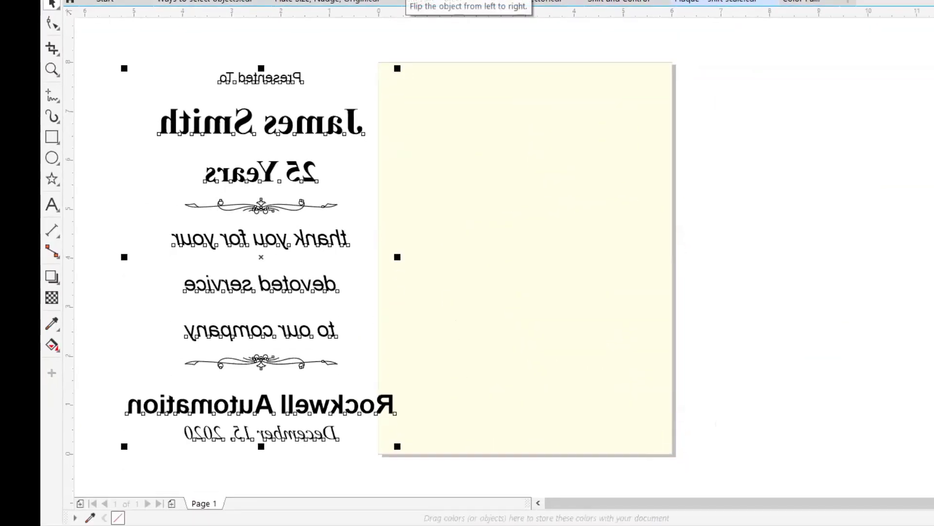
{"action": "key", "text": "ctrl+z"}
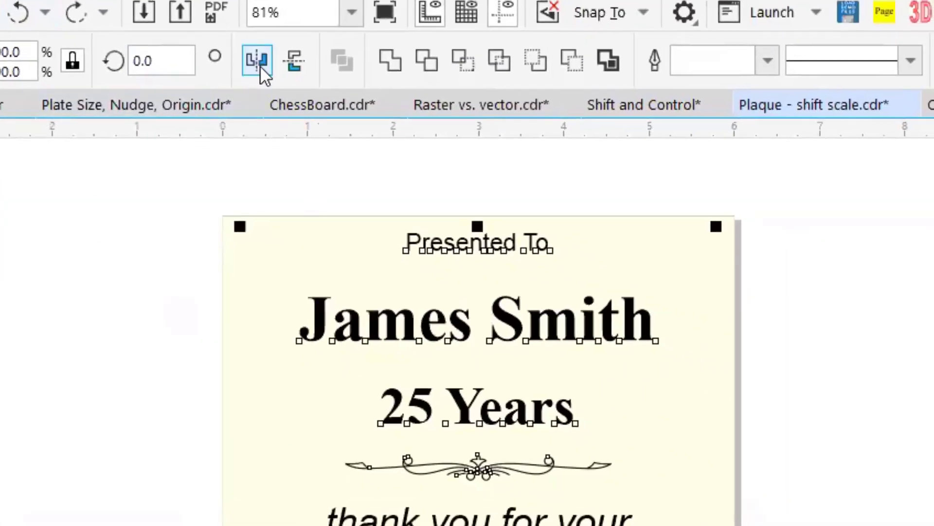
- Mirror the plaque artwork horizontally and clear the selection
{"action": "left_click", "coordinate": [257, 61]}
{"action": "left_click", "coordinate": [210, 358]}
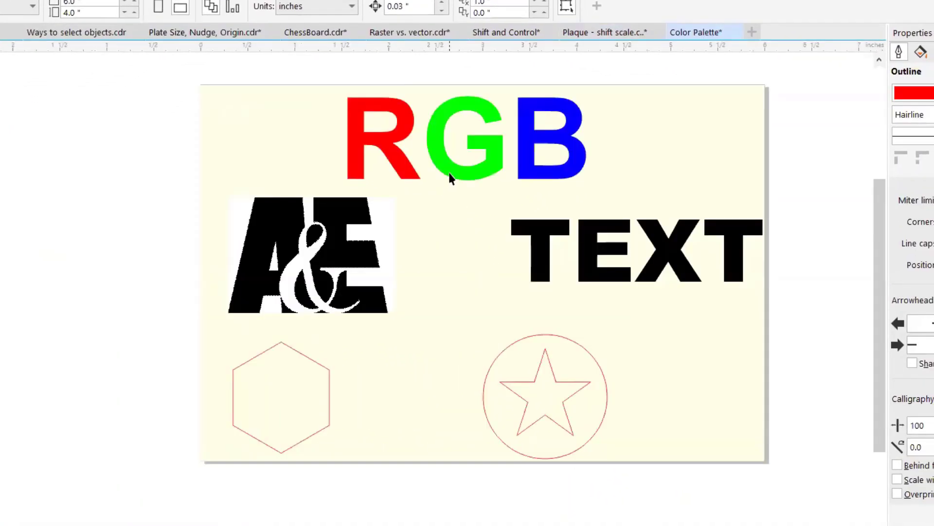
- Fill the word TEXT in the Color Palette document with blue, green, dark grey and finally light grey
{"action": "left_click", "coordinate": [449, 172]}
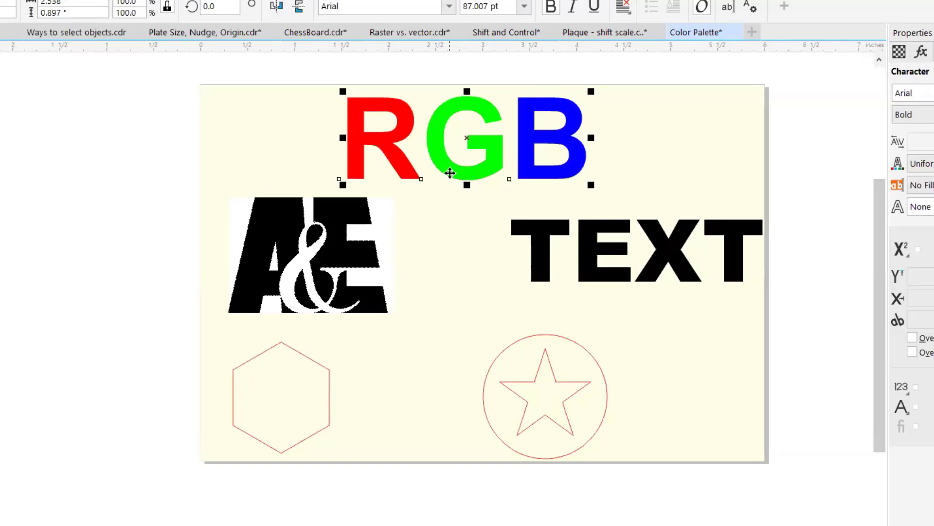
{"action": "left_click", "coordinate": [586, 258]}
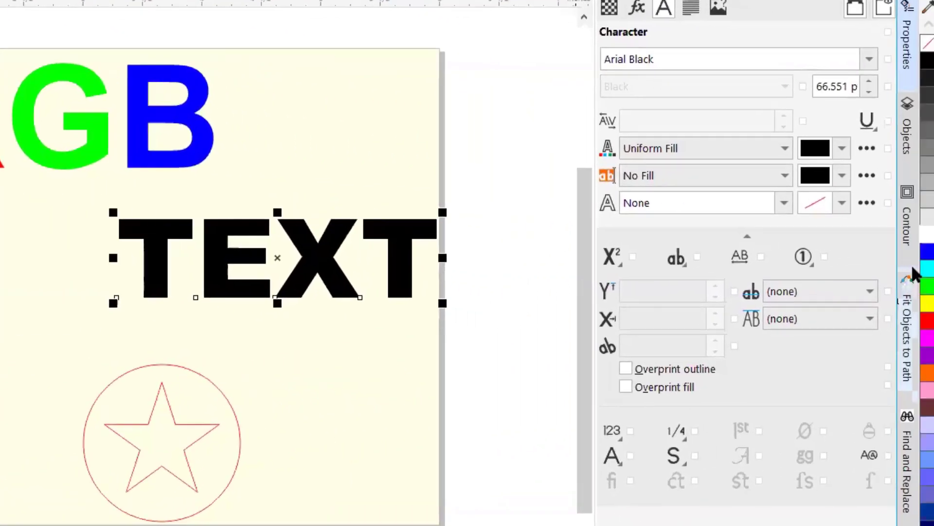
{"action": "left_click", "coordinate": [923, 252]}
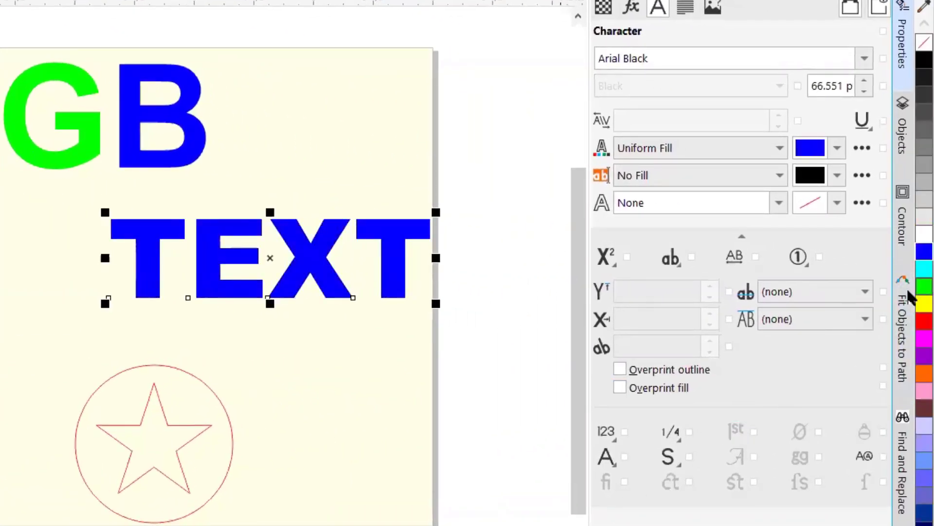
{"action": "left_click", "coordinate": [923, 286]}
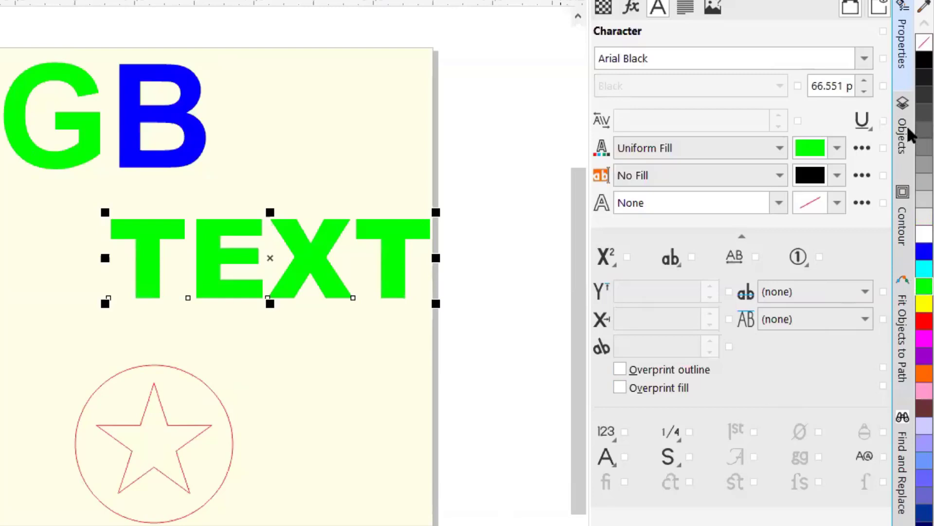
{"action": "left_click", "coordinate": [925, 131]}
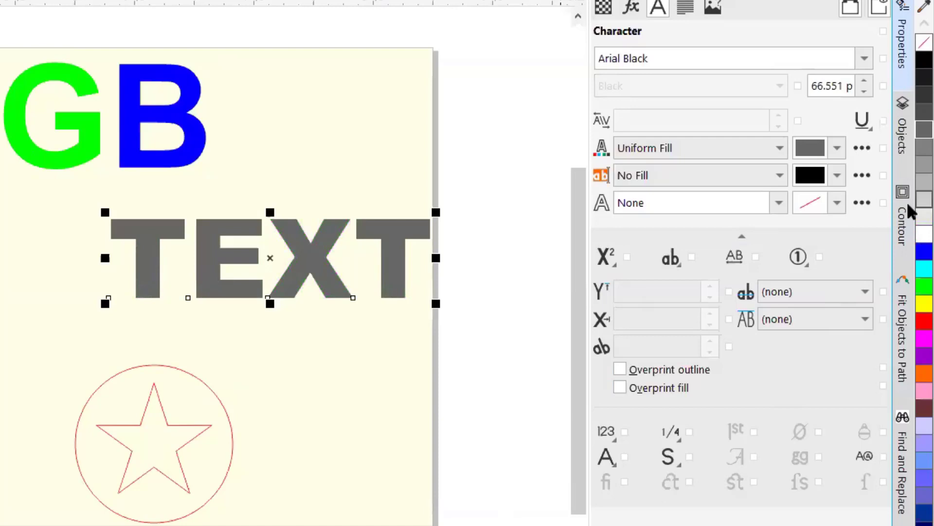
{"action": "left_click", "coordinate": [924, 200]}
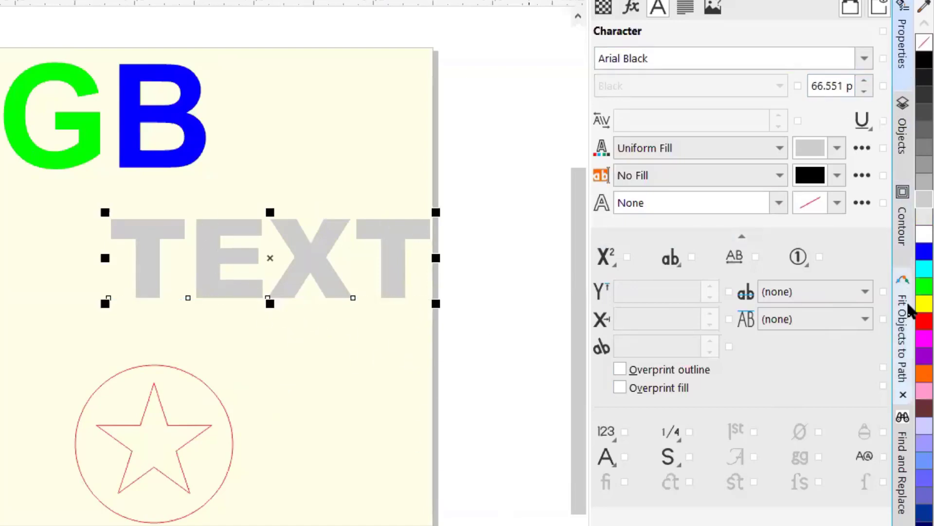
- Give the word TEXT a red hairline outline, remove its fill, and inspect the outlined letters up close
{"action": "right_click", "coordinate": [924, 321]}
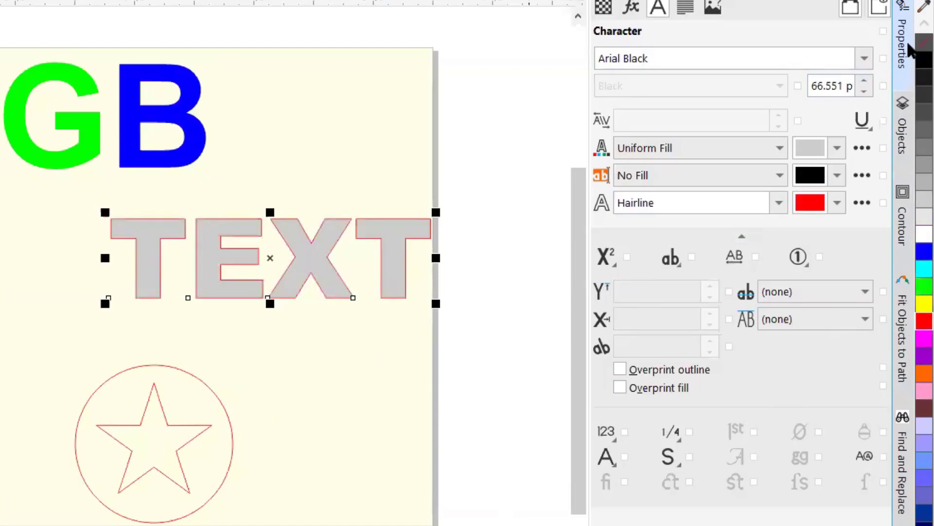
{"action": "left_click", "coordinate": [924, 43]}
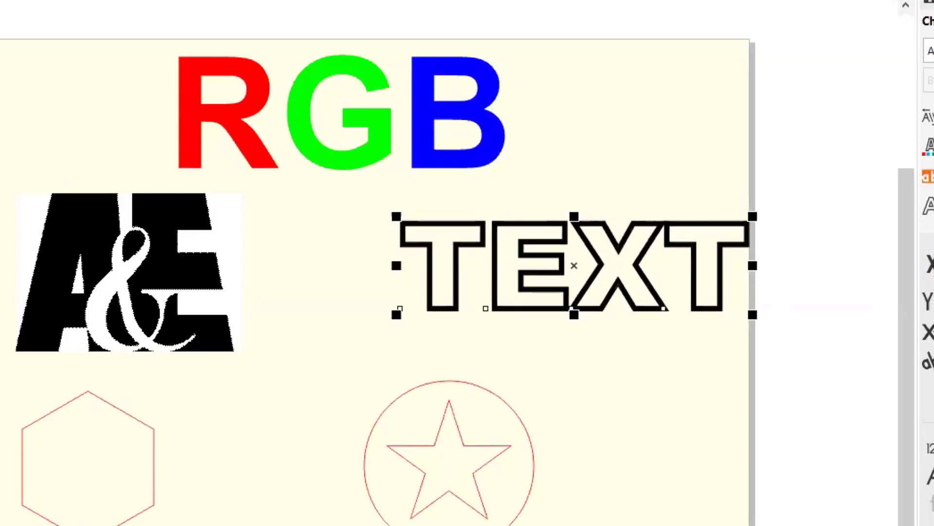
{"action": "scroll", "coordinate": [565, 265], "scroll_direction": "up", "scroll_amount": 1}
{"action": "scroll", "coordinate": [565, 264], "scroll_direction": "up", "scroll_amount": 1}
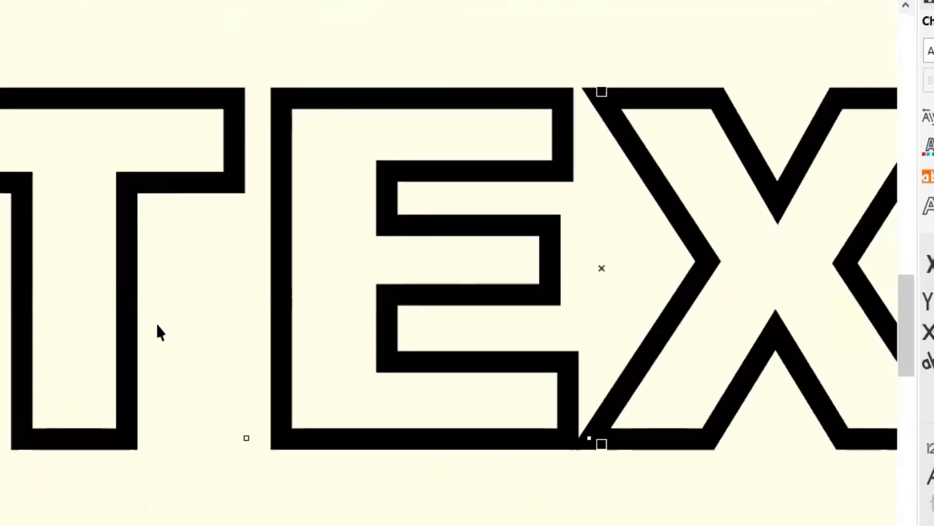
{"action": "scroll", "coordinate": [157, 324], "scroll_direction": "down", "scroll_amount": 1}
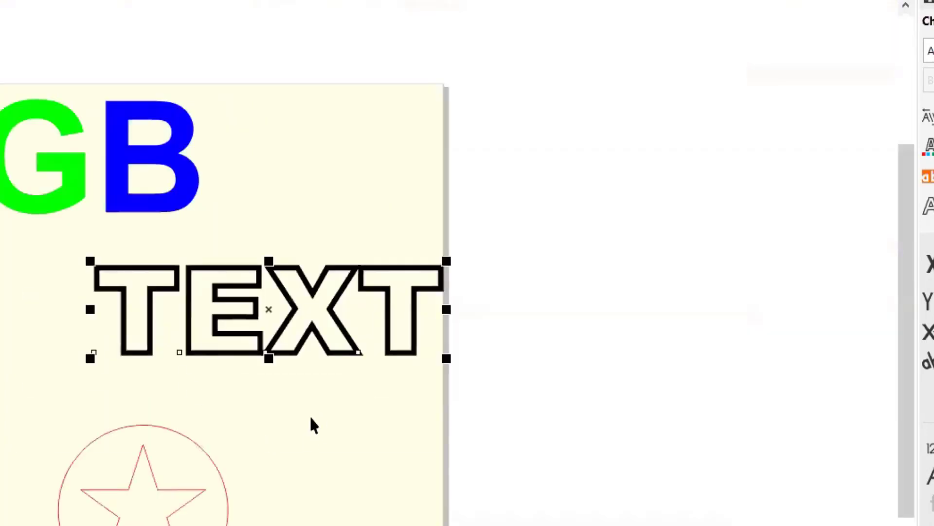
- Recolour the black areas of the A&E bitmap blue and undo the colour change
{"action": "left_click", "coordinate": [146, 238]}
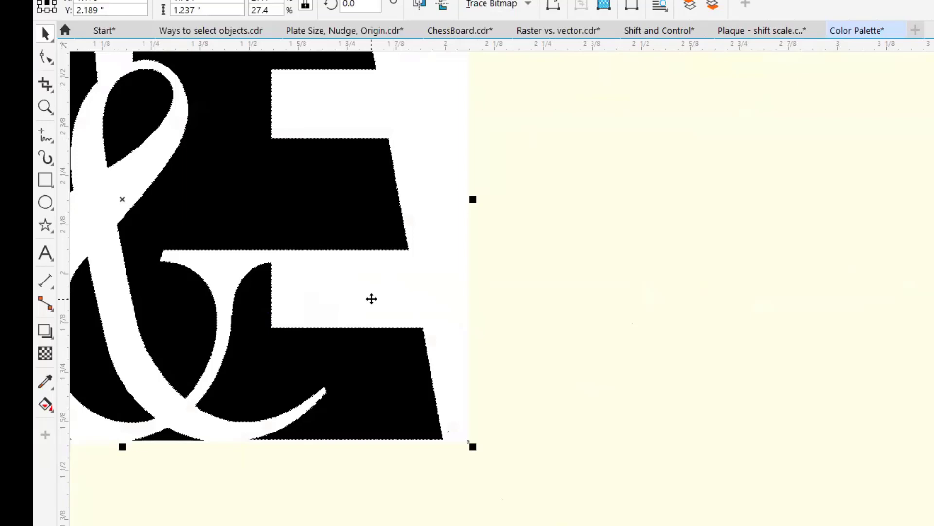
{"action": "scroll", "coordinate": [371, 299], "scroll_direction": "down", "scroll_amount": 2}
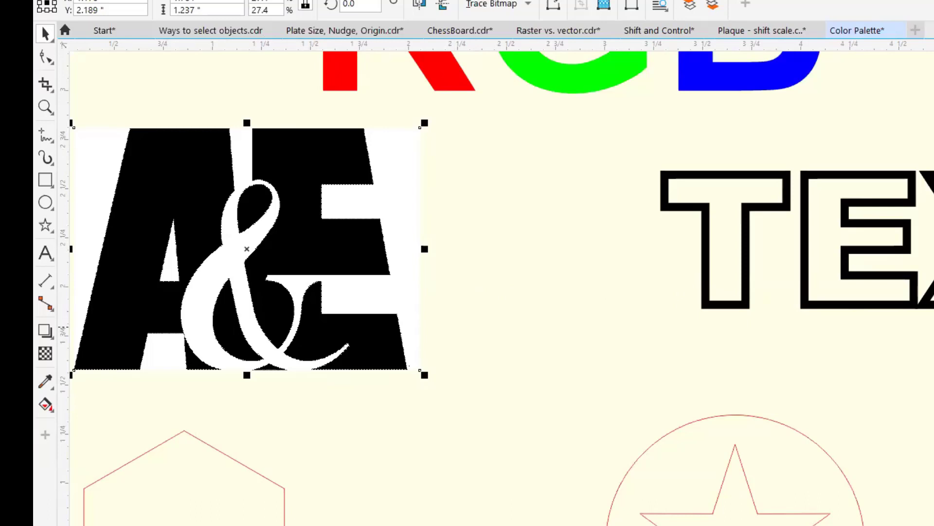
{"action": "right_click", "coordinate": [933, 327]}
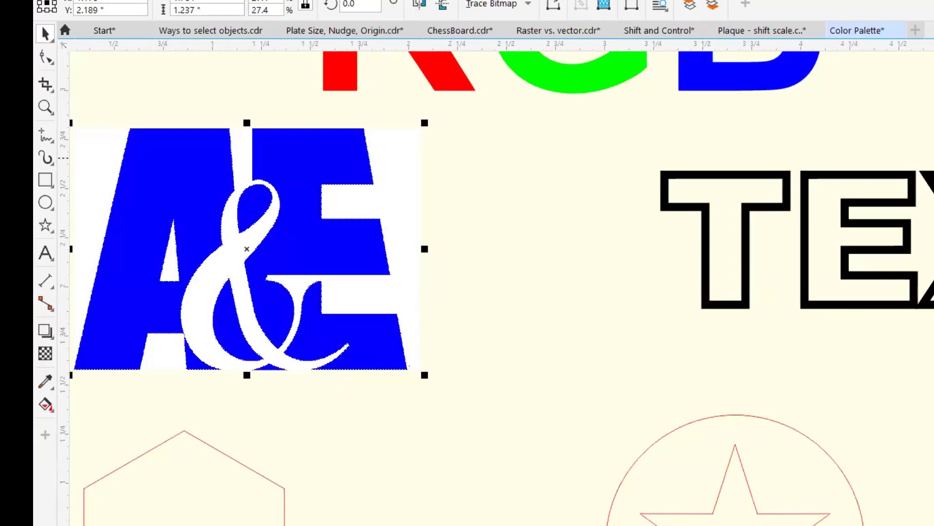
{"action": "key", "text": "ctrl+z"}
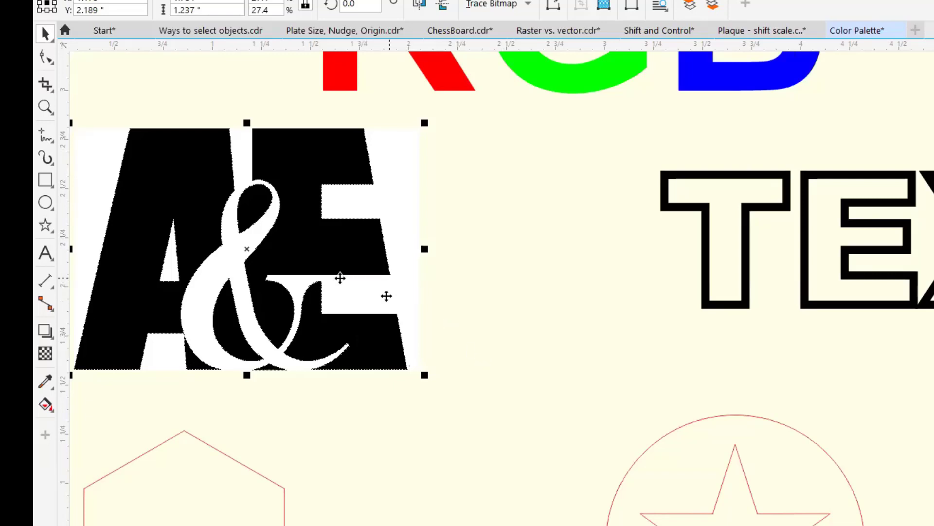
- Move the A&E bitmap right until it slightly overlaps the word TEXT, and clear the selection
{"action": "left_click_drag", "start_coordinate": [319, 250], "coordinate": [616, 258]}
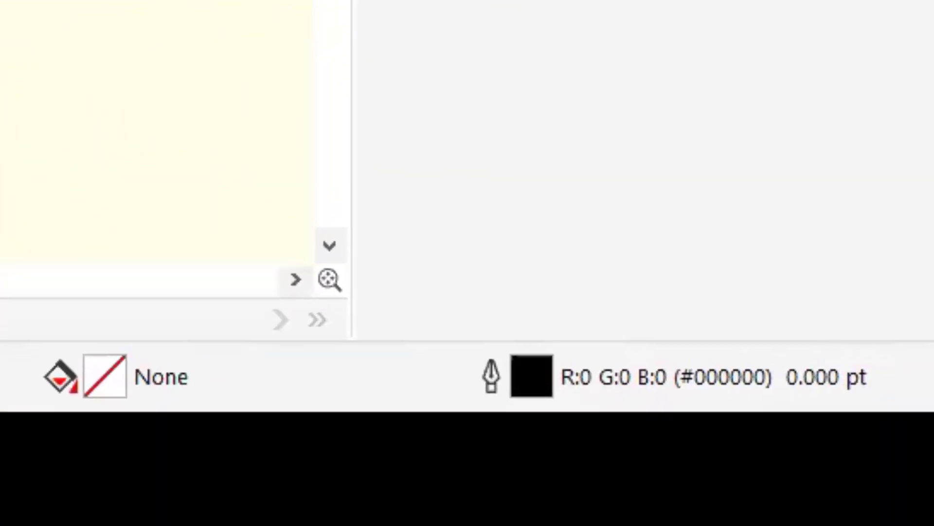
{"action": "scroll", "coordinate": [155, 132], "scroll_direction": "down", "scroll_amount": 2}
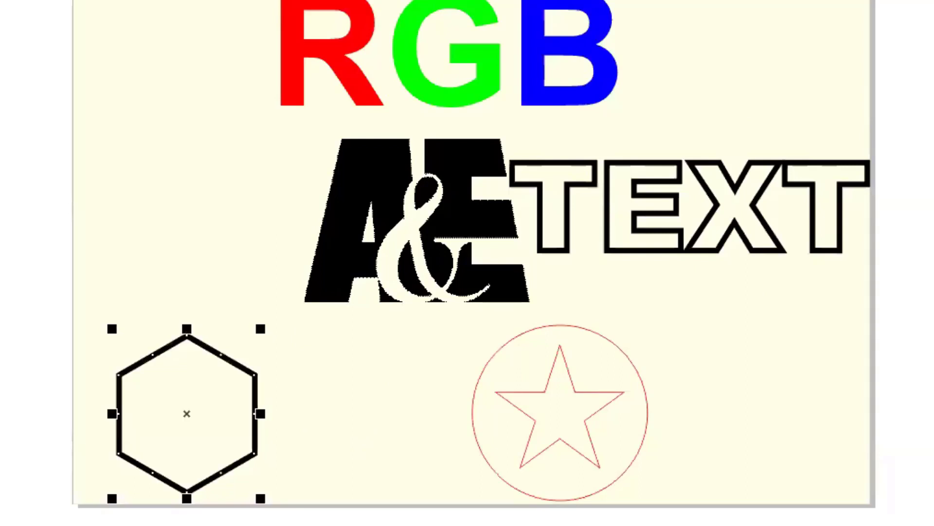
{"action": "left_click", "coordinate": [369, 366]}
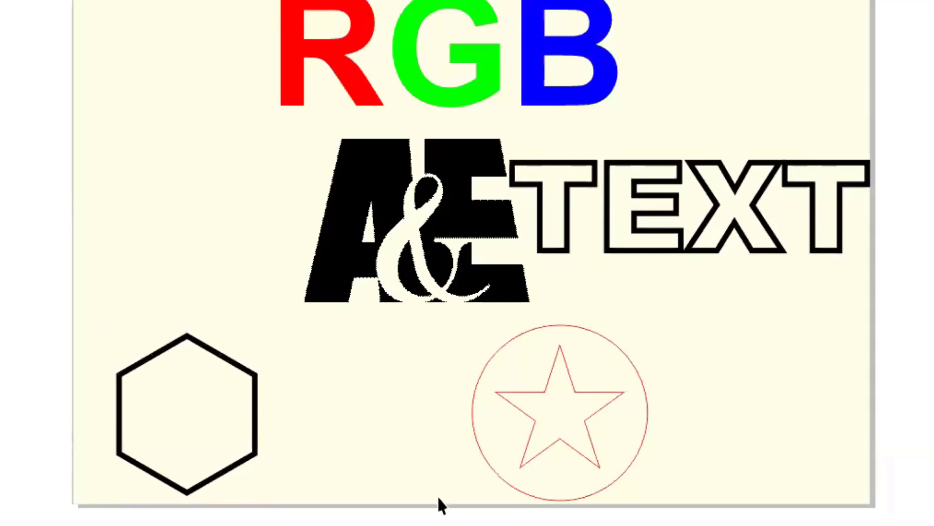
- Select the circle and star together, fill both with black, and undo the fill
{"action": "left_click_drag", "start_coordinate": [740, 291], "coordinate": [431, 509]}
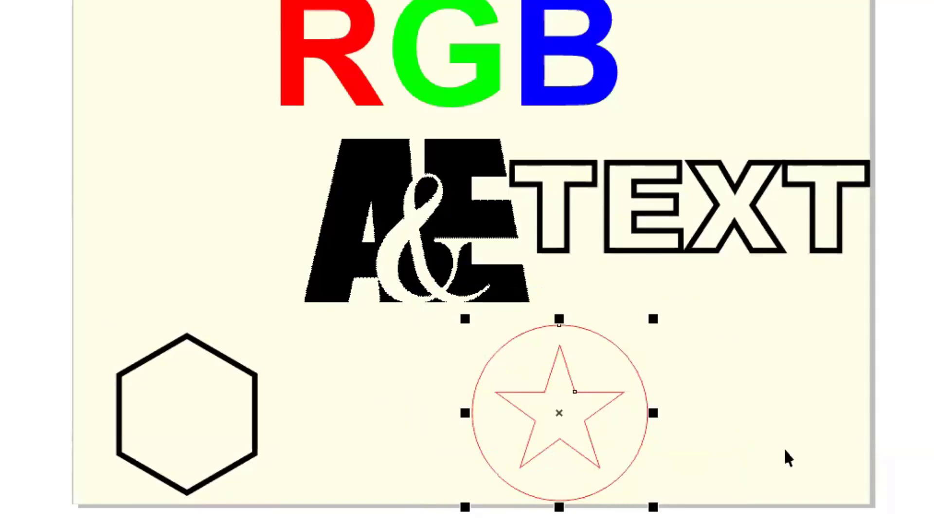
{"action": "left_click", "coordinate": [932, 263]}
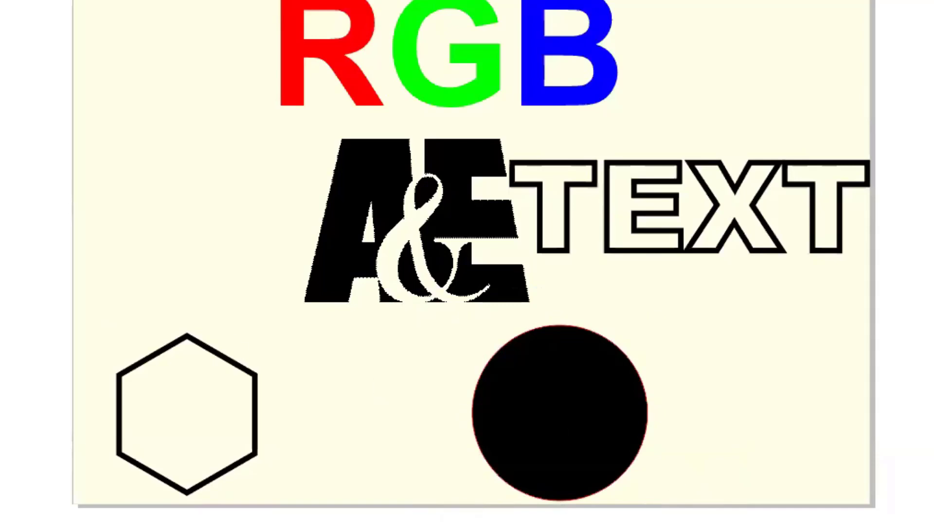
{"action": "key", "text": "ctrl+z"}
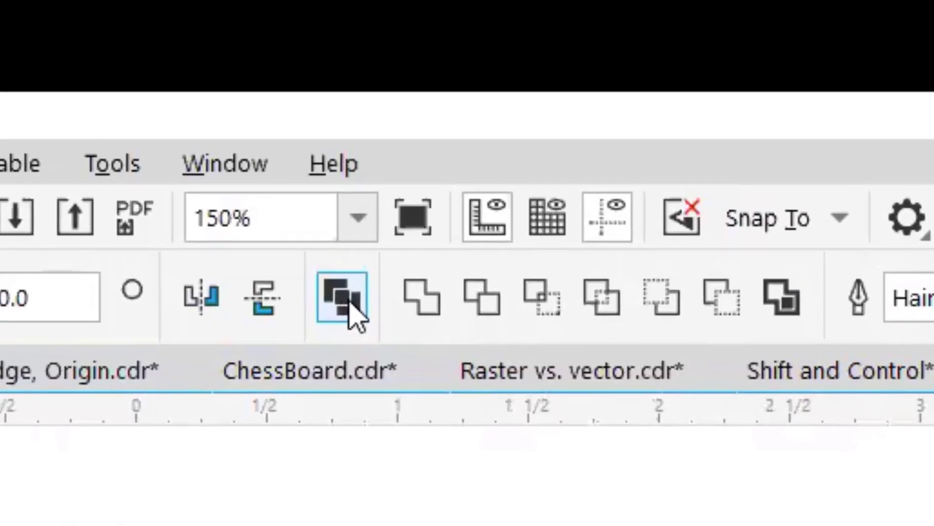
- Combine the circle and star into one object, fill it green and finally grey with no outline, and deselect it
{"action": "left_click", "coordinate": [349, 301]}
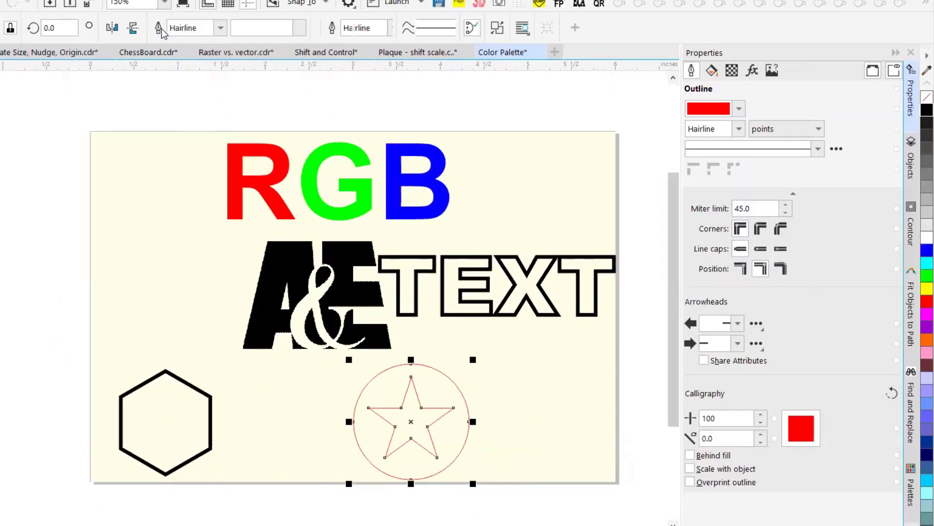
{"action": "left_click", "coordinate": [926, 276]}
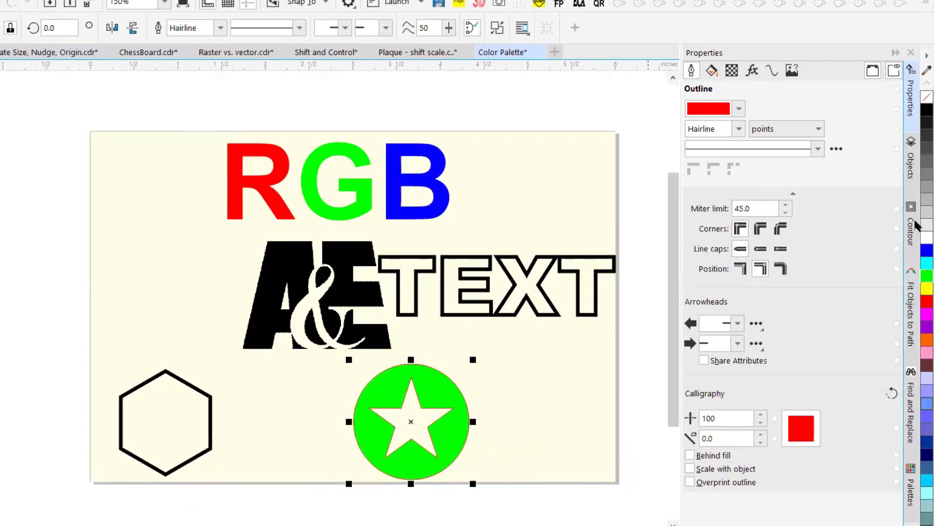
{"action": "left_click", "coordinate": [926, 186]}
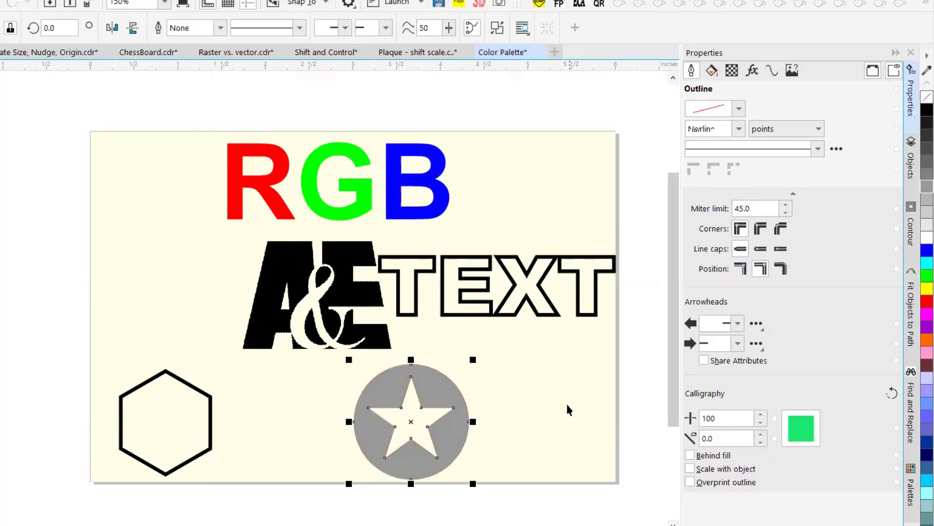
{"action": "left_click", "coordinate": [511, 474]}
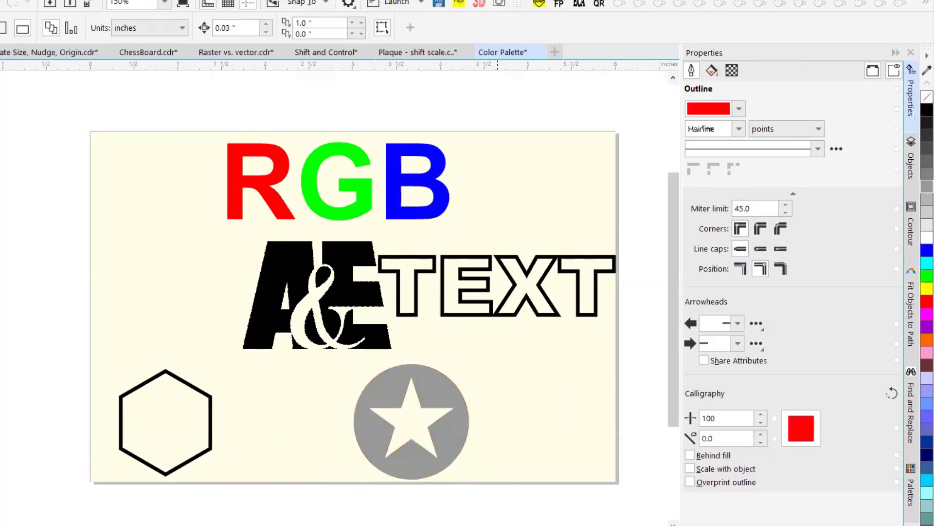